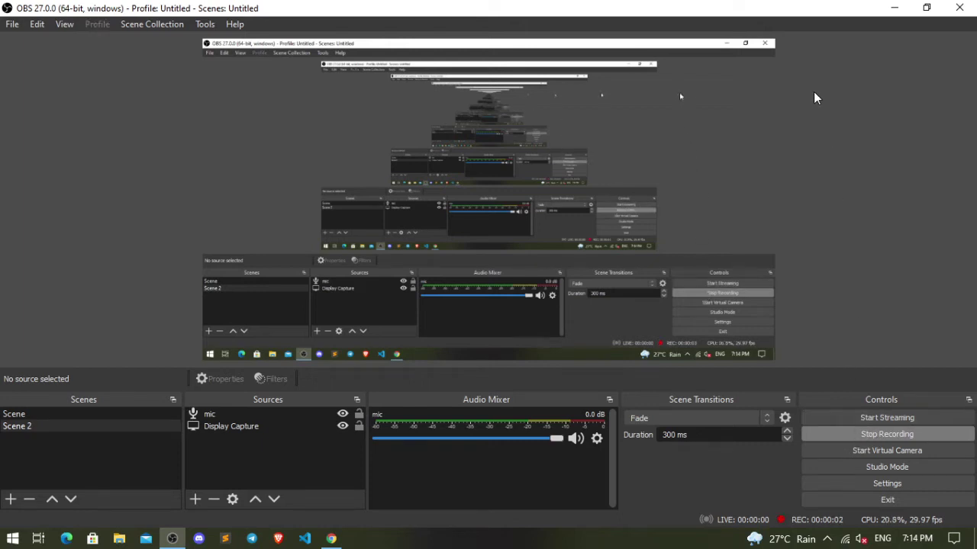
- Hide the recorder and open the 'Service Accounts and Roles: Fundamentals' lab (GSP199) from the Security challenge
{"action": "left_click", "coordinate": [895, 8]}
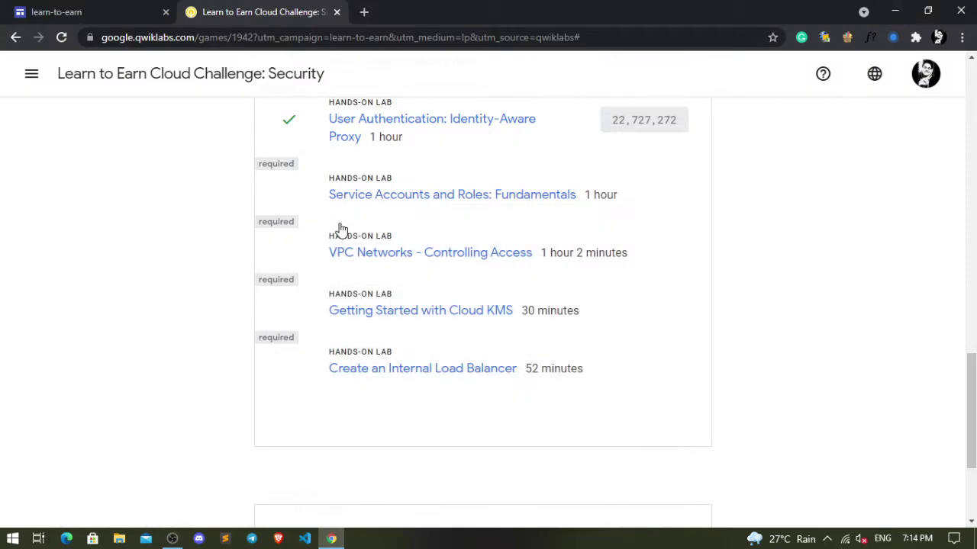
{"action": "scroll", "coordinate": [340, 226], "scroll_direction": "up", "scroll_amount": 3}
{"action": "scroll", "coordinate": [359, 218], "scroll_direction": "down", "scroll_amount": 4}
{"action": "scroll", "coordinate": [396, 181], "scroll_direction": "up", "scroll_amount": 1}
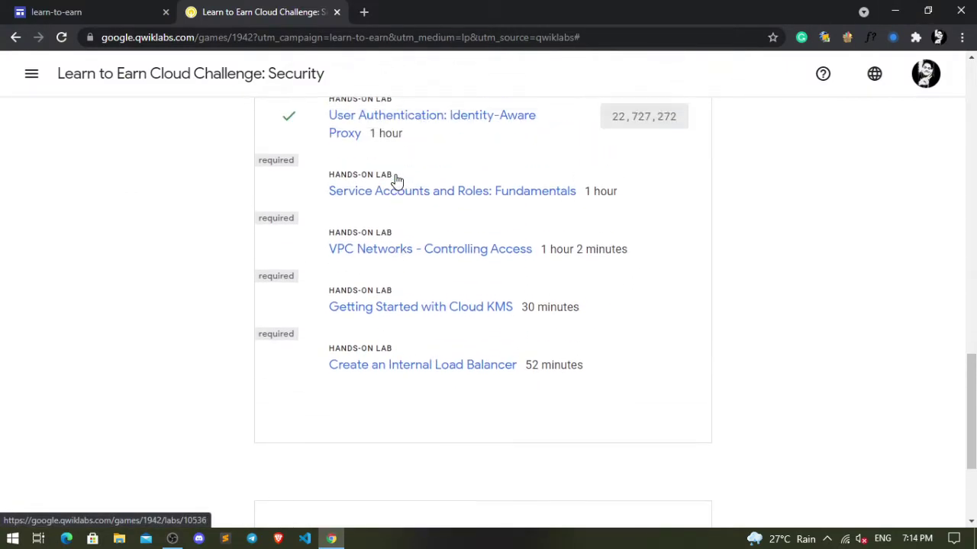
{"action": "left_click", "coordinate": [387, 195]}
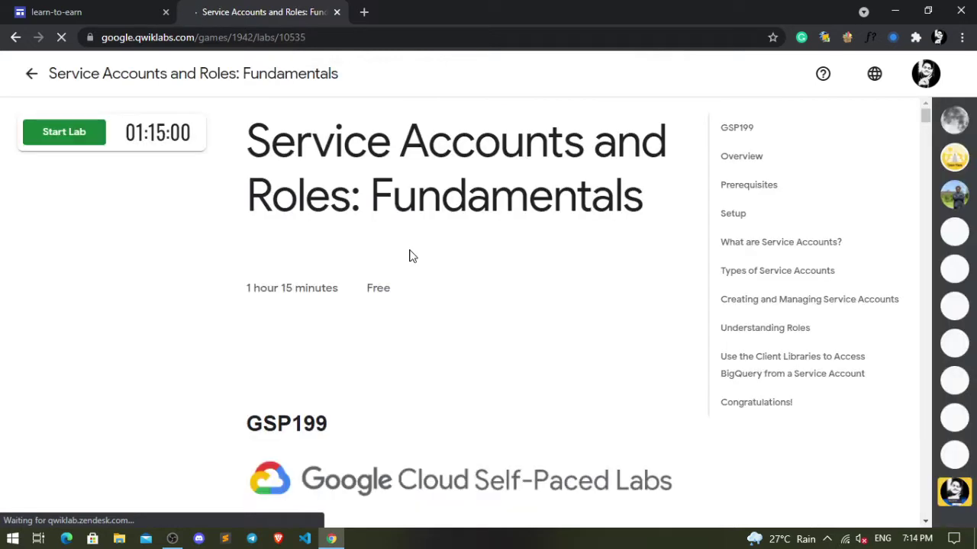
- Start the lab and scroll down through its instructions
{"action": "mouse_move", "coordinate": [245, 133]}
{"action": "left_mouse_down"}
{"action": "mouse_move", "coordinate": [584, 153]}
{"action": "mouse_move", "coordinate": [652, 221]}
{"action": "left_mouse_up"}
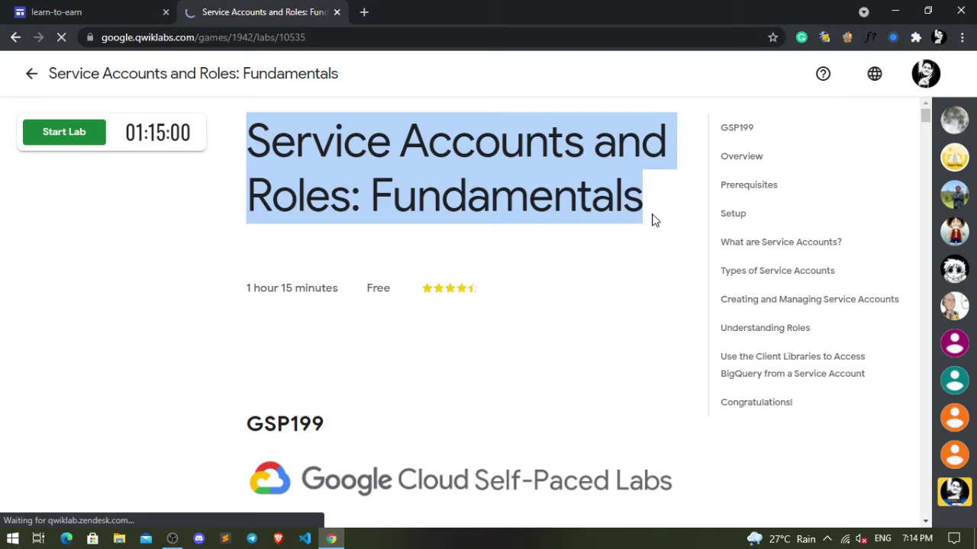
{"action": "left_click", "coordinate": [567, 240]}
{"action": "scroll", "coordinate": [567, 240], "scroll_direction": "down", "scroll_amount": 5}
{"action": "scroll", "coordinate": [567, 239], "scroll_direction": "down", "scroll_amount": 3}
{"action": "scroll", "coordinate": [568, 241], "scroll_direction": "down", "scroll_amount": 3}
{"action": "scroll", "coordinate": [568, 241], "scroll_direction": "down", "scroll_amount": 7}
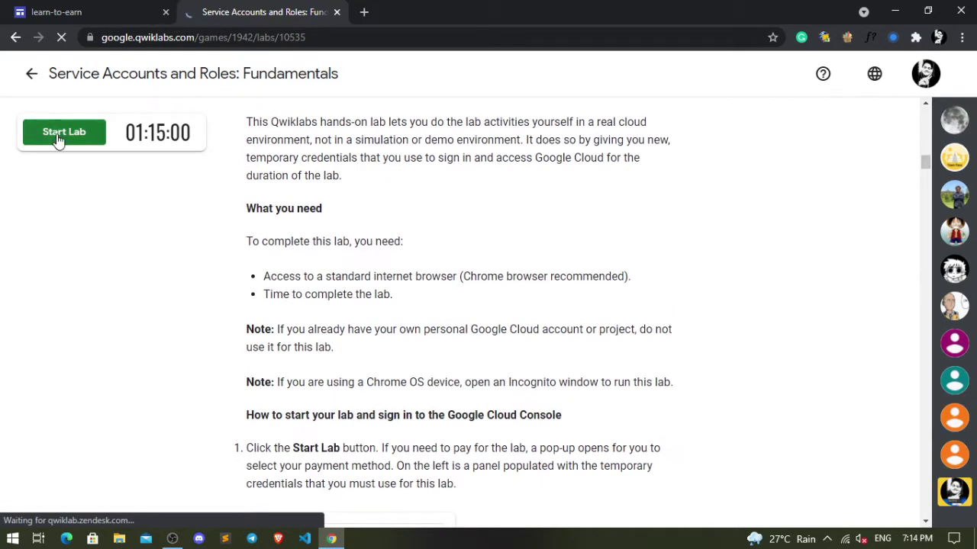
{"action": "scroll", "coordinate": [706, 312], "scroll_direction": "down", "scroll_amount": 1}
{"action": "scroll", "coordinate": [707, 312], "scroll_direction": "down", "scroll_amount": 4}
{"action": "scroll", "coordinate": [708, 312], "scroll_direction": "down", "scroll_amount": 5}
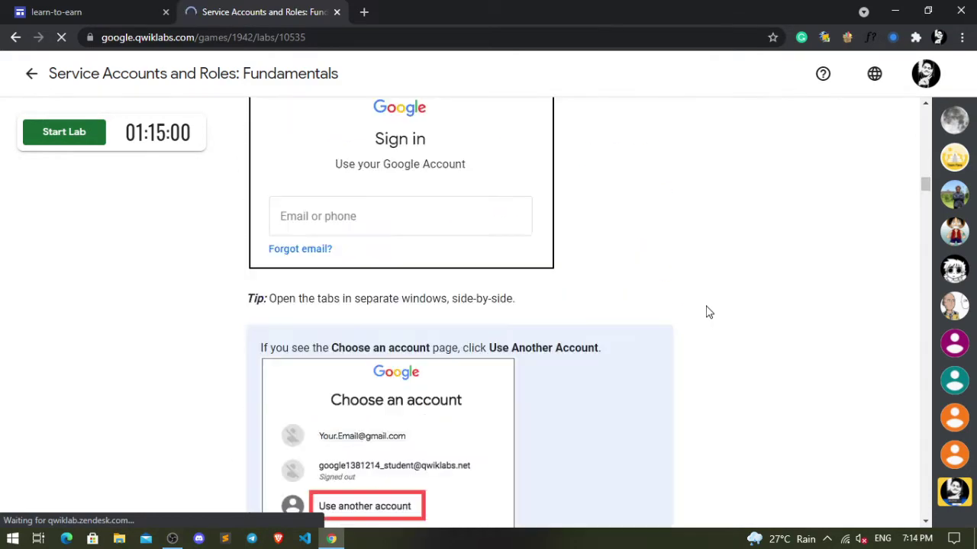
{"action": "scroll", "coordinate": [708, 312], "scroll_direction": "down", "scroll_amount": 4}
{"action": "scroll", "coordinate": [709, 311], "scroll_direction": "down", "scroll_amount": 2}
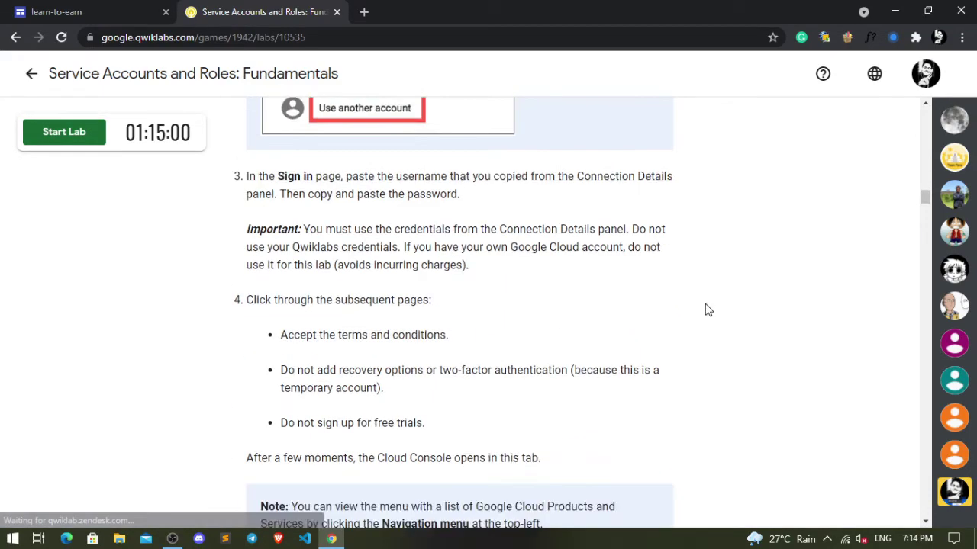
{"action": "scroll", "coordinate": [708, 311], "scroll_direction": "down", "scroll_amount": 2}
{"action": "scroll", "coordinate": [708, 310], "scroll_direction": "down", "scroll_amount": 4}
{"action": "scroll", "coordinate": [709, 308], "scroll_direction": "down", "scroll_amount": 2}
{"action": "scroll", "coordinate": [708, 308], "scroll_direction": "down", "scroll_amount": 2}
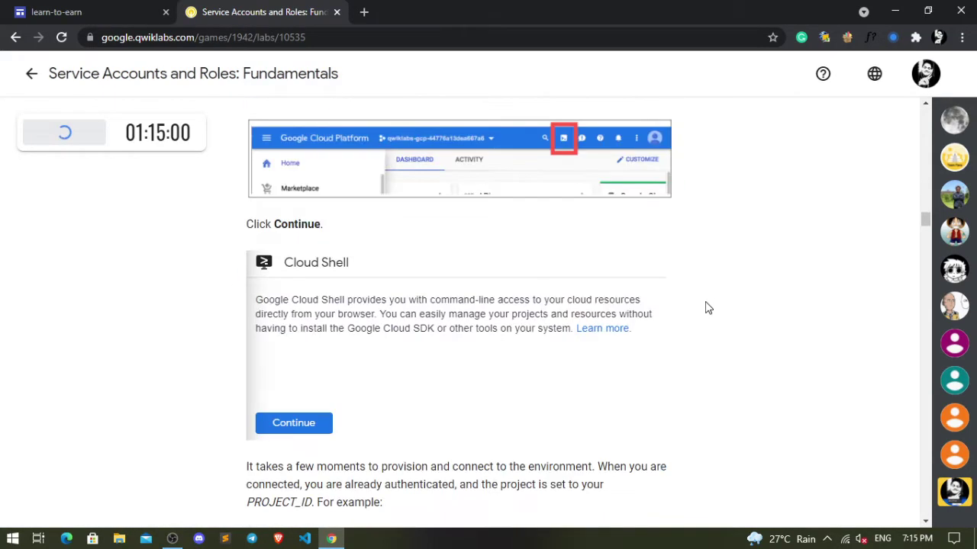
{"action": "scroll", "coordinate": [708, 307], "scroll_direction": "down", "scroll_amount": 2}
{"action": "scroll", "coordinate": [708, 306], "scroll_direction": "down", "scroll_amount": 1}
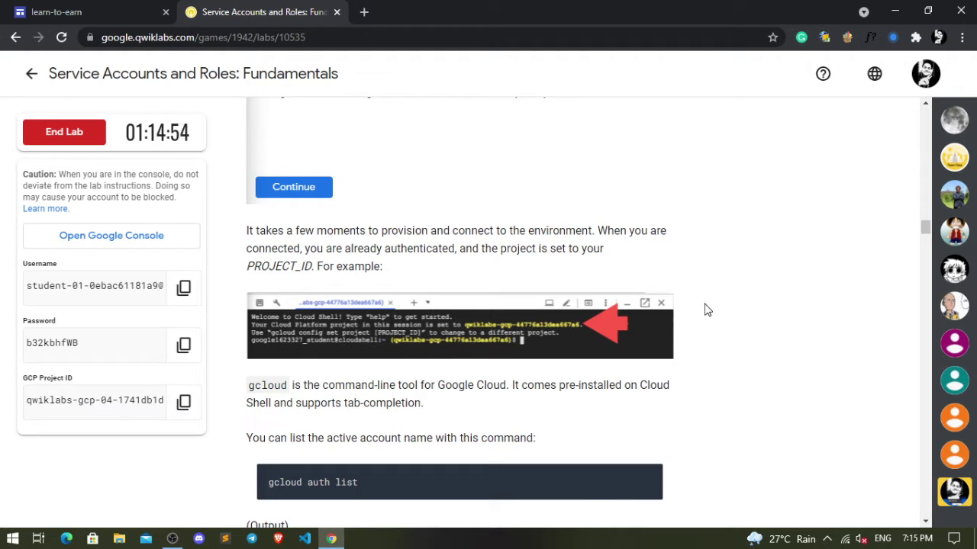
- Copy the 'gcloud auth list' command and bring up the Open Google Console link's options
{"action": "mouse_move", "coordinate": [648, 494]}
{"action": "left_click", "coordinate": [646, 478]}
{"action": "right_click", "coordinate": [85, 239]}
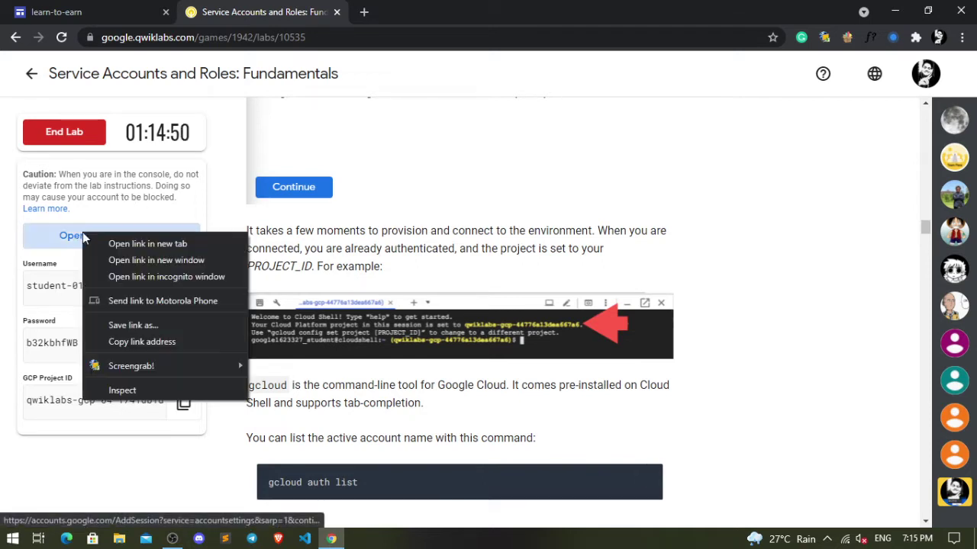
- Open the console in an incognito window and sign in with the lab's temporary username and password
{"action": "left_click", "coordinate": [183, 276]}
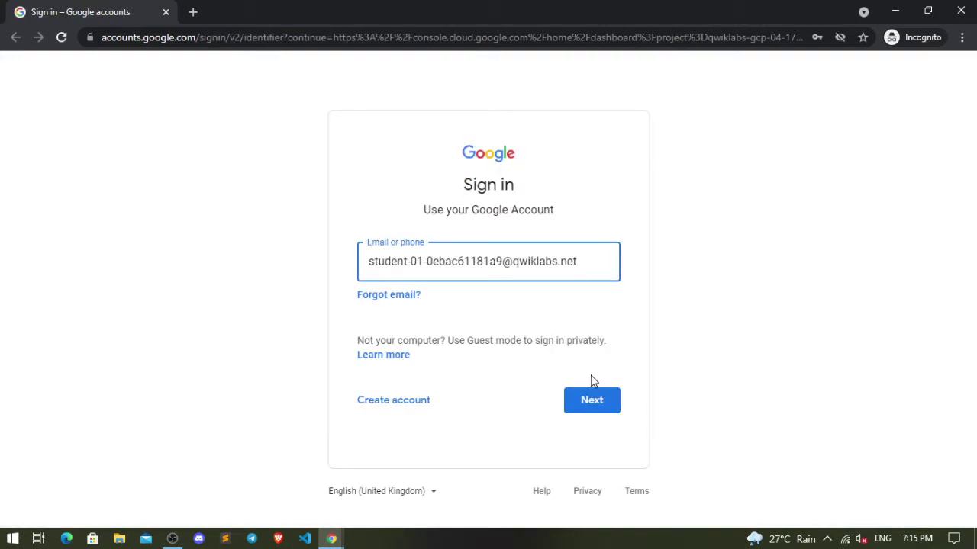
{"action": "left_click", "coordinate": [589, 403]}
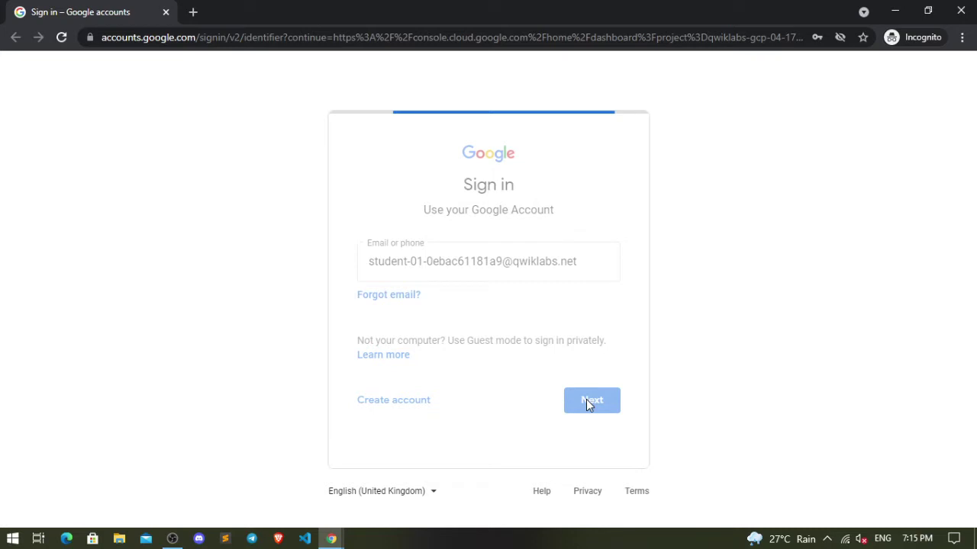
{"action": "key", "text": "alt+Tab"}
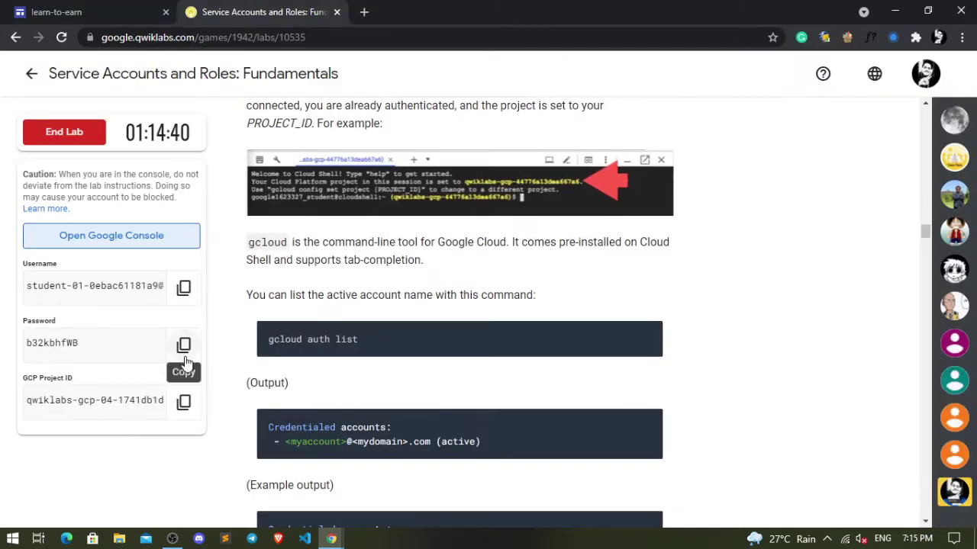
{"action": "left_click", "coordinate": [184, 348]}
{"action": "key", "text": "alt+Tab"}
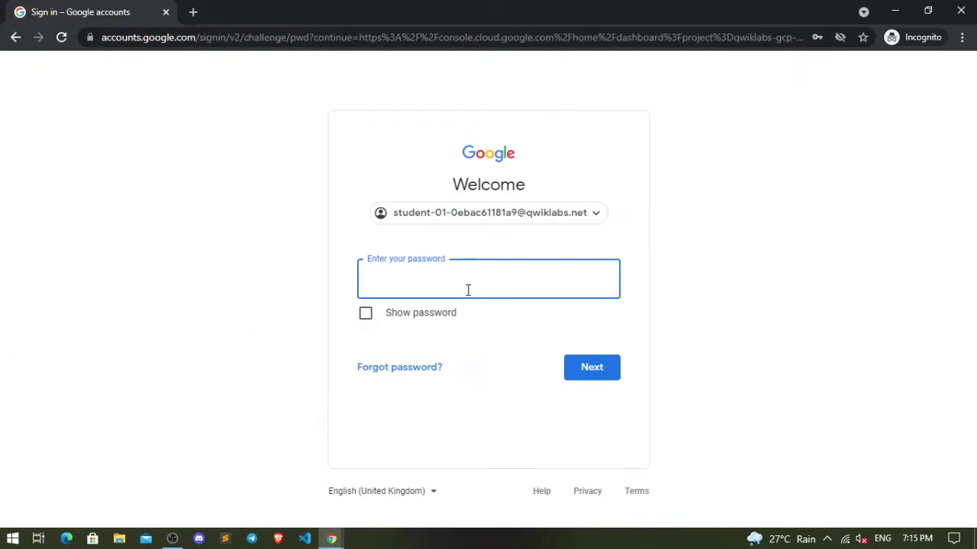
{"action": "left_click", "coordinate": [468, 289]}
{"action": "key", "text": "ctrl+v"}
{"action": "left_click", "coordinate": [586, 377]}
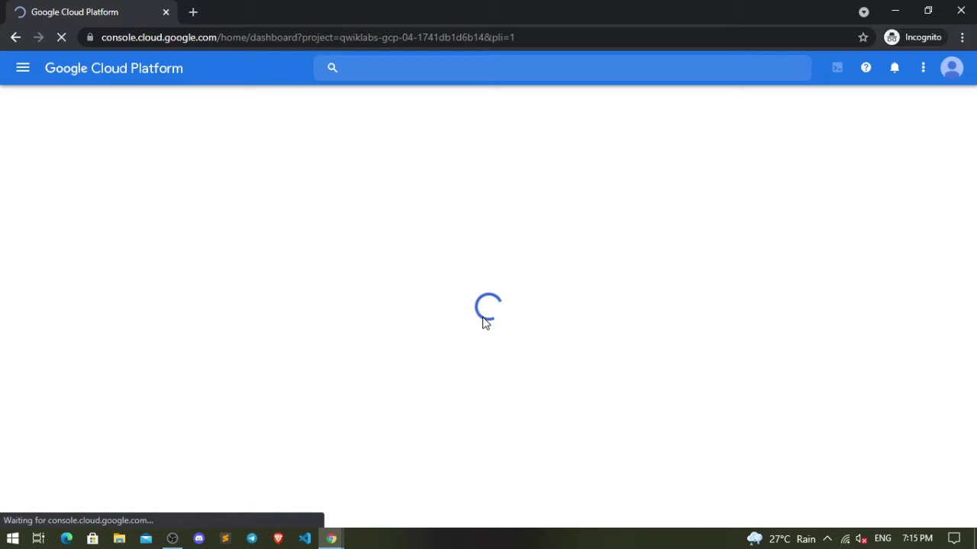
- Dismiss the documentation tip, activate Cloud Shell, and drag its pane taller
{"action": "key", "text": "alt+Tab"}
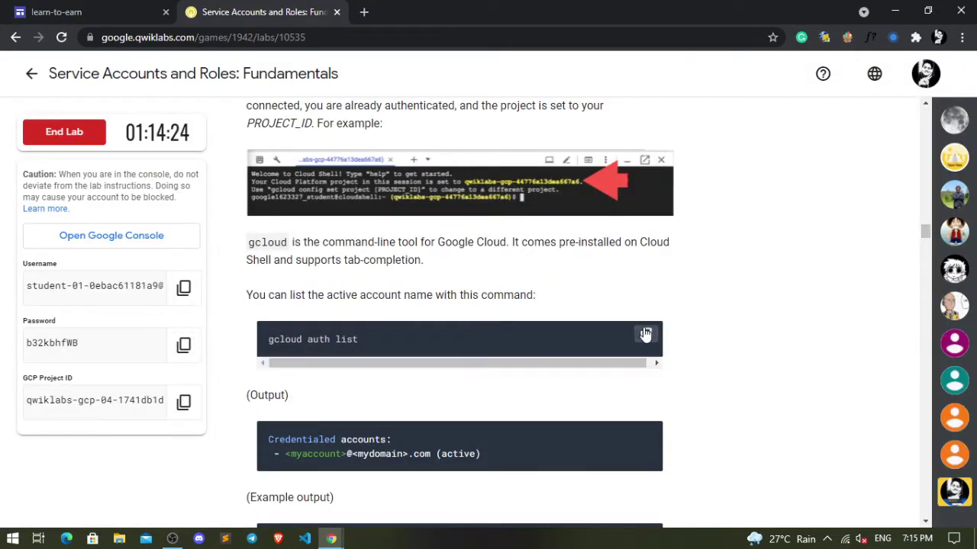
{"action": "key", "text": "alt+Tab"}
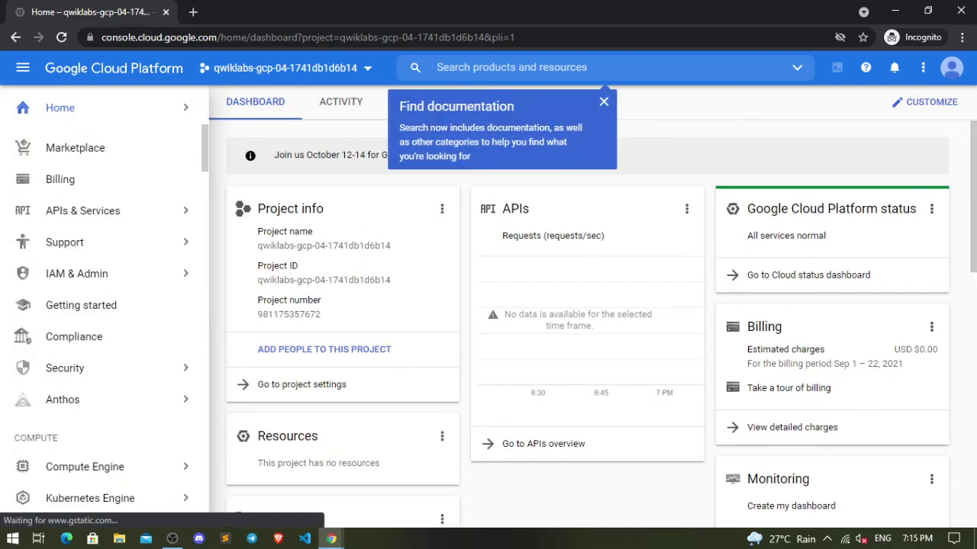
{"action": "left_click", "coordinate": [603, 102]}
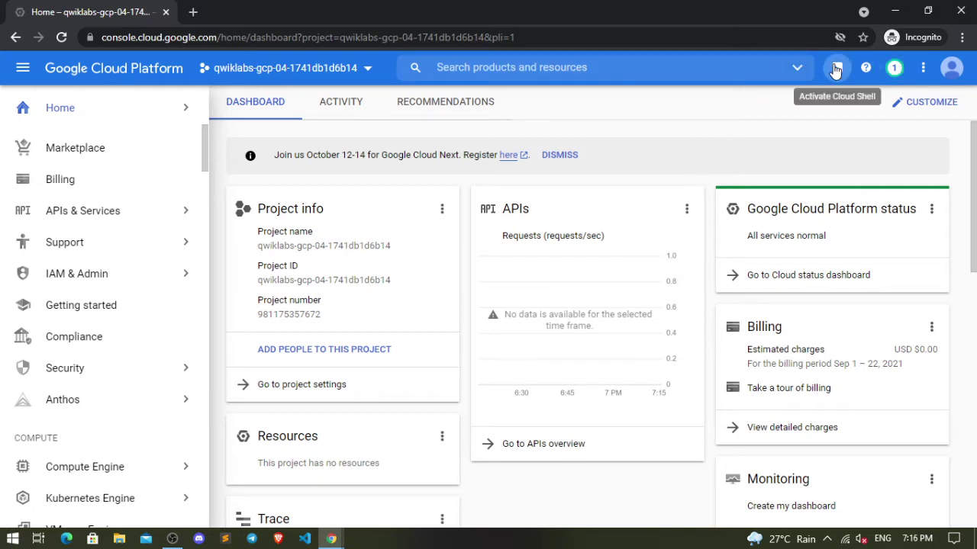
{"action": "left_click", "coordinate": [894, 68]}
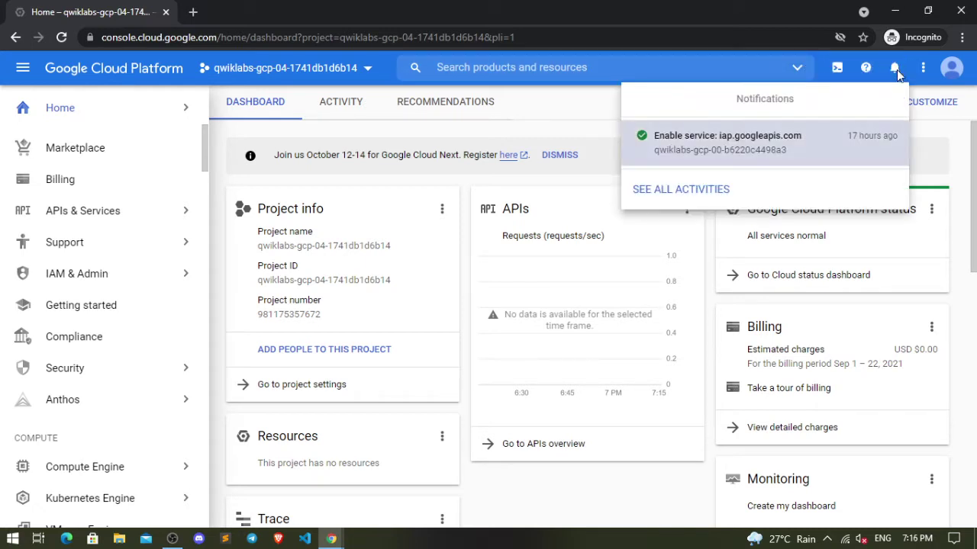
{"action": "left_click", "coordinate": [588, 130]}
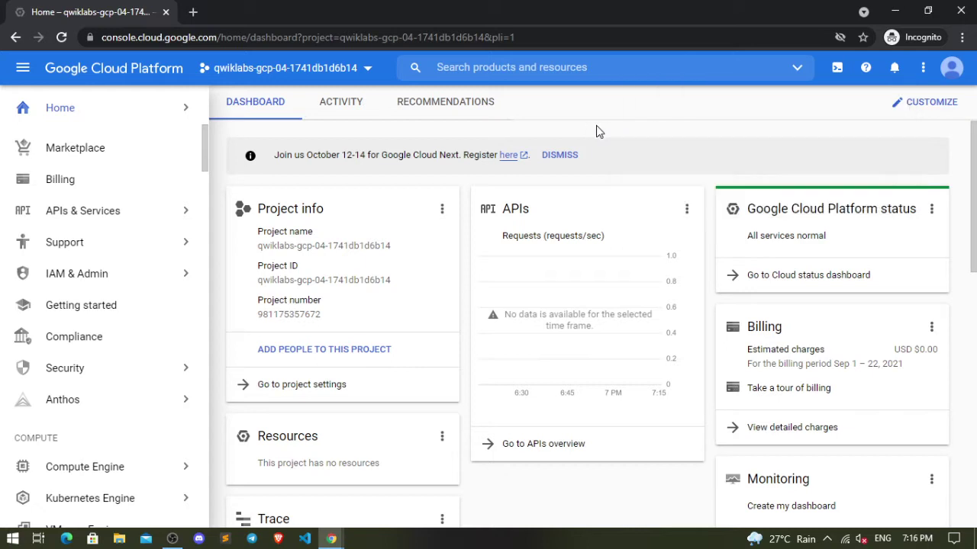
{"action": "left_click", "coordinate": [837, 68]}
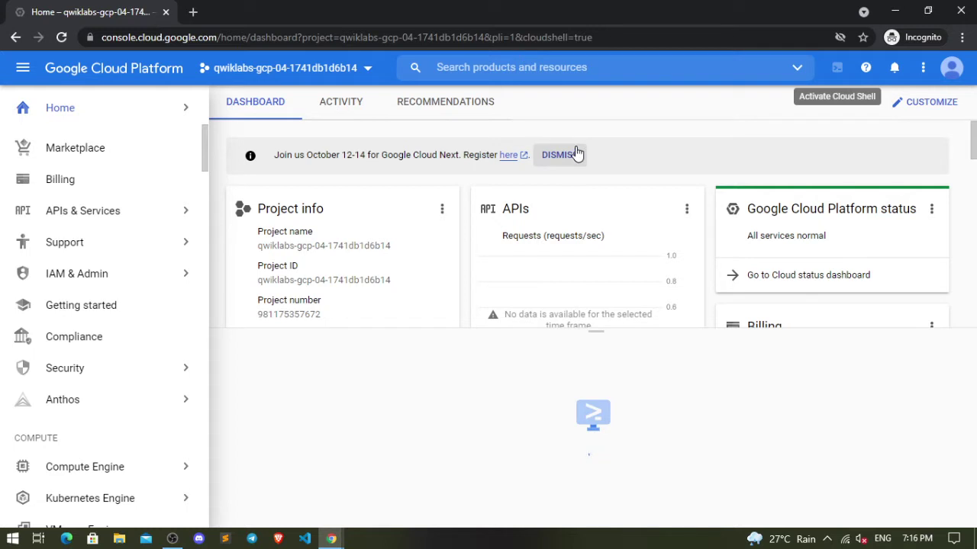
{"action": "left_click_drag", "start_coordinate": [594, 331], "coordinate": [602, 212]}
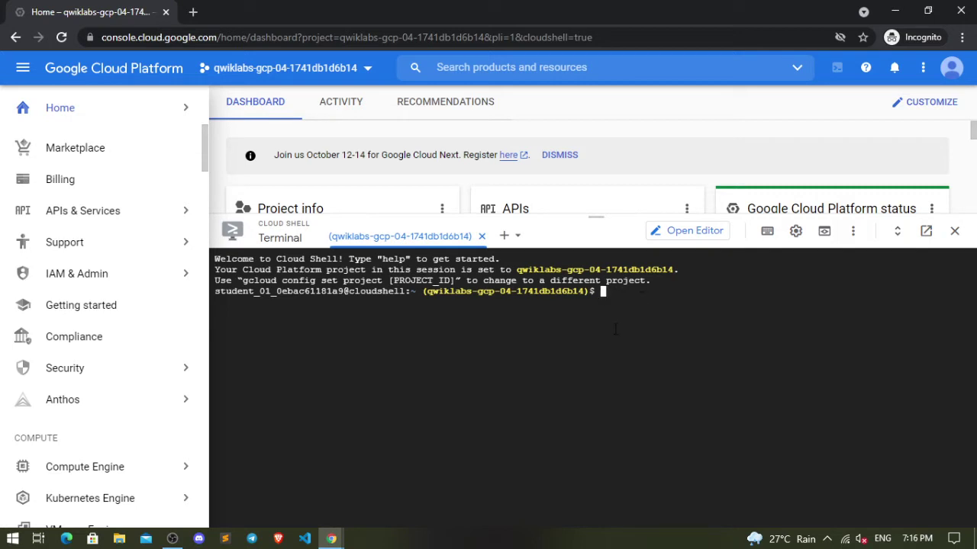
- Run 'gcloud auth list' in Cloud Shell and authorize it to use the credentials
{"action": "type", "text": "gcloud auth list"}
{"action": "key", "text": "Return"}
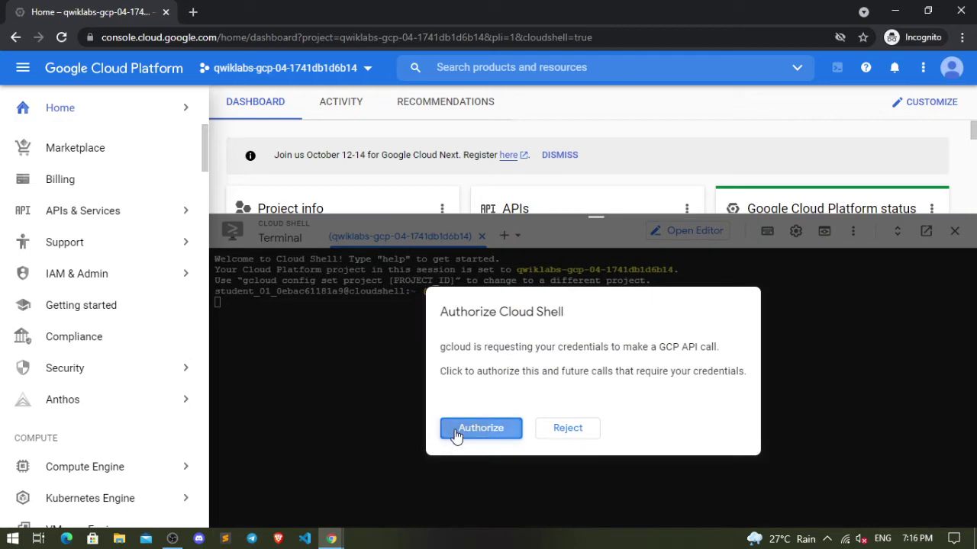
{"action": "left_click", "coordinate": [457, 429]}
- Paste and run 'gcloud config list project' from the lab instructions
{"action": "key", "text": "alt+Tab"}
{"action": "scroll", "coordinate": [680, 388], "scroll_direction": "down", "scroll_amount": 3}
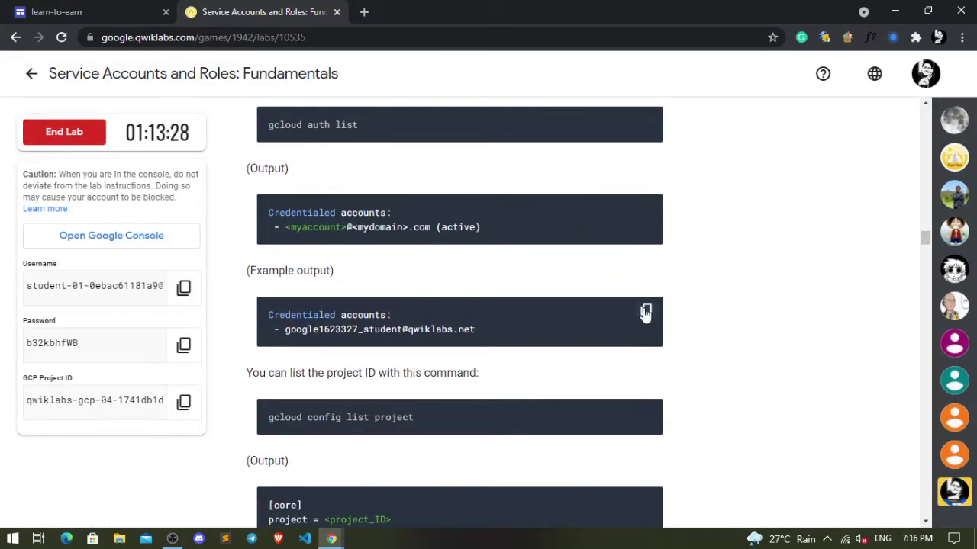
{"action": "scroll", "coordinate": [645, 313], "scroll_direction": "down", "scroll_amount": 2}
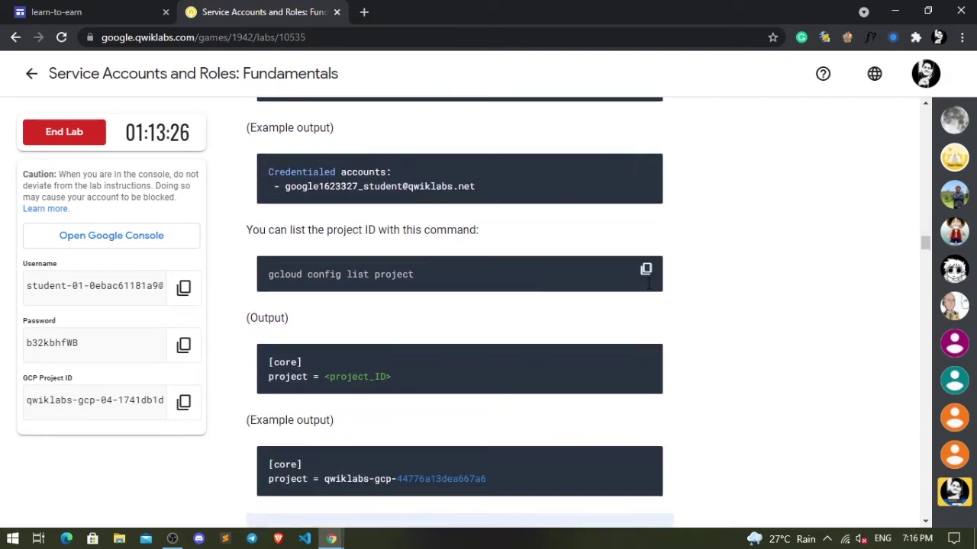
{"action": "key", "text": "alt+Tab"}
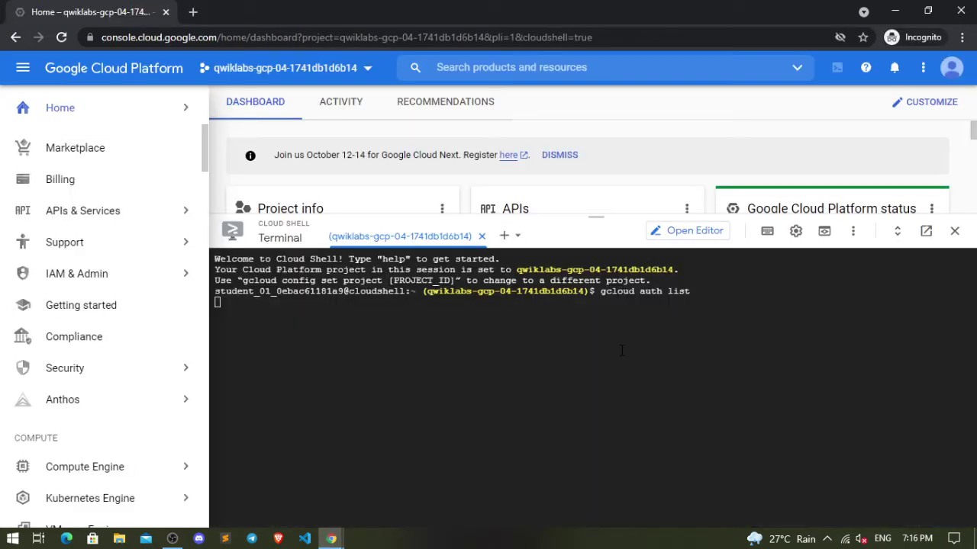
{"action": "key", "text": "ctrl+v"}
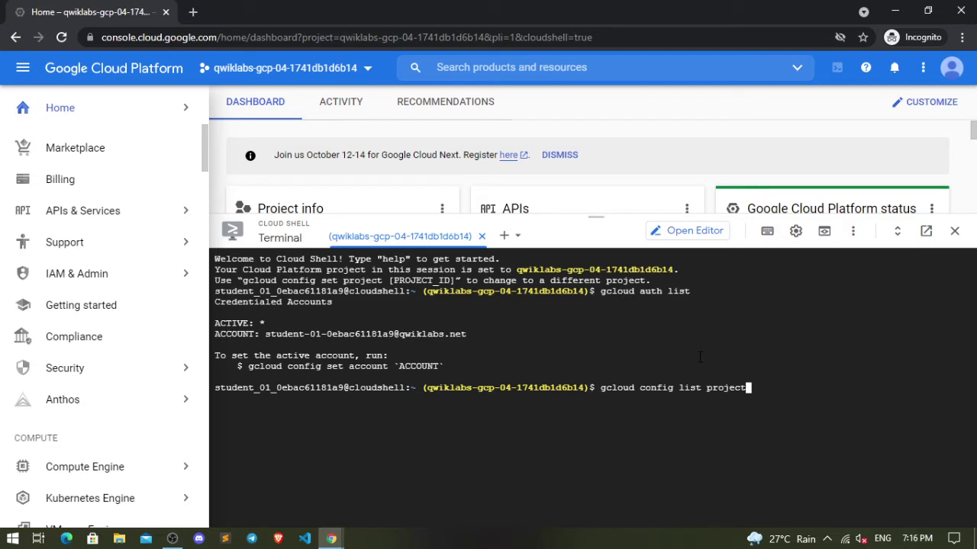
{"action": "key", "text": "Return"}
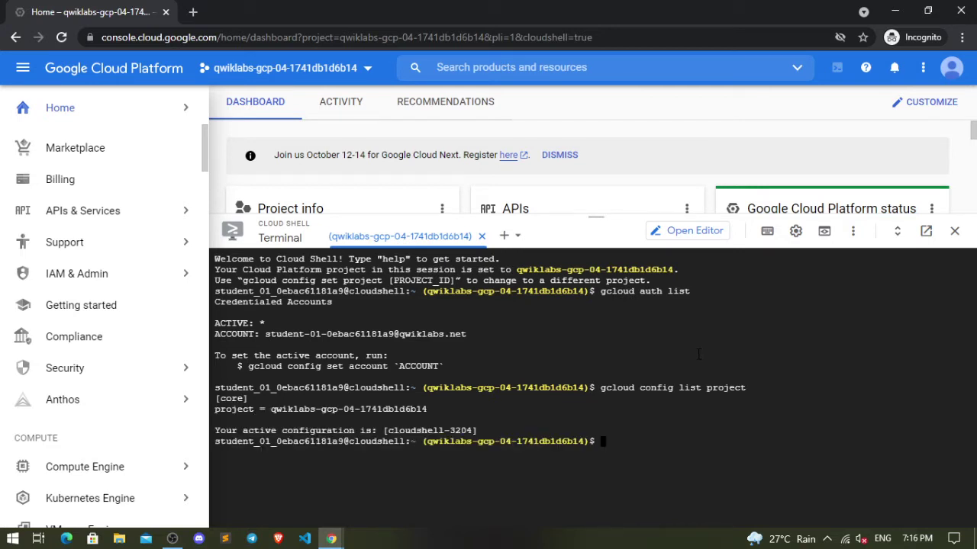
{"action": "mouse_move", "coordinate": [191, 400]}
- Open an additional Cloud Shell session for a fresh prompt
{"action": "left_click", "coordinate": [517, 236]}
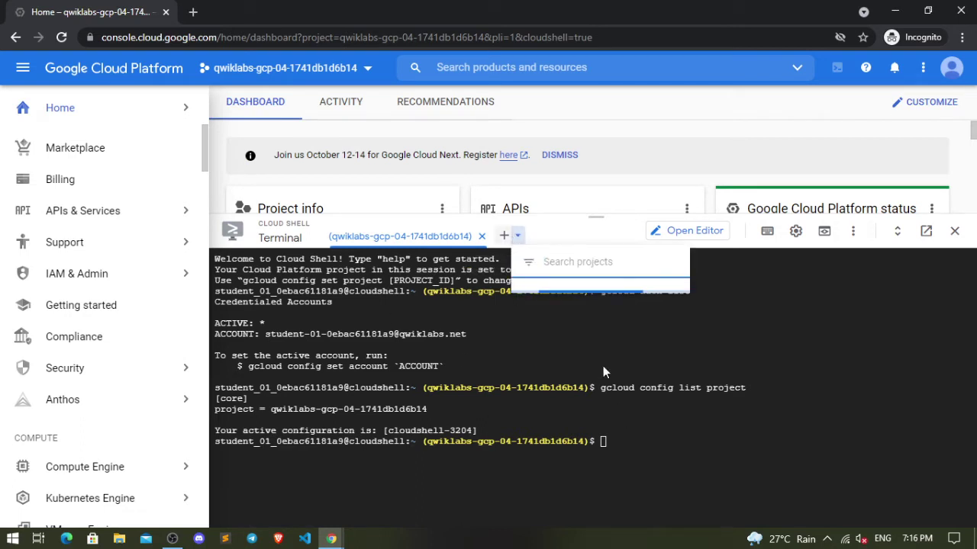
{"action": "left_click", "coordinate": [503, 236]}
{"action": "left_click", "coordinate": [504, 236]}
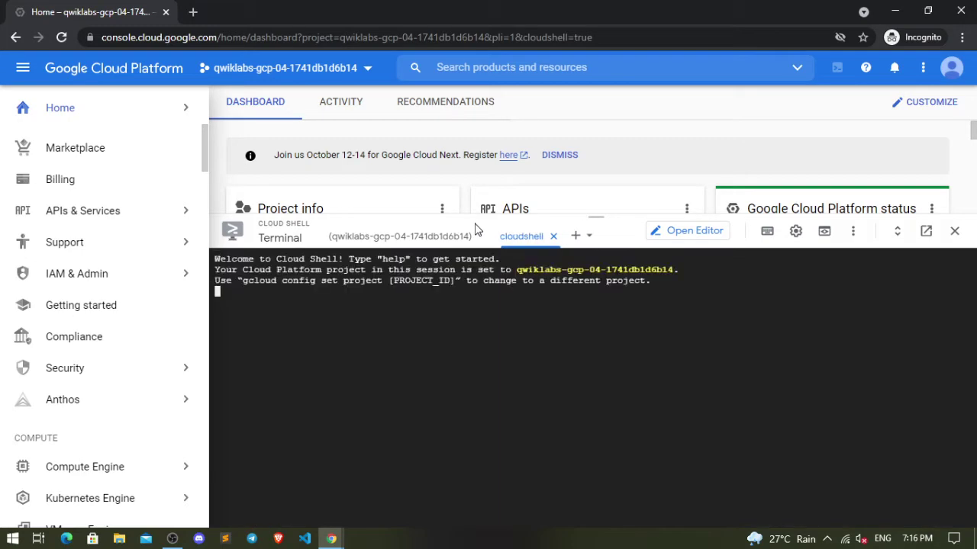
- Read the lab's service account section, highlighting the line about the service account email
{"action": "key", "text": "alt+Tab"}
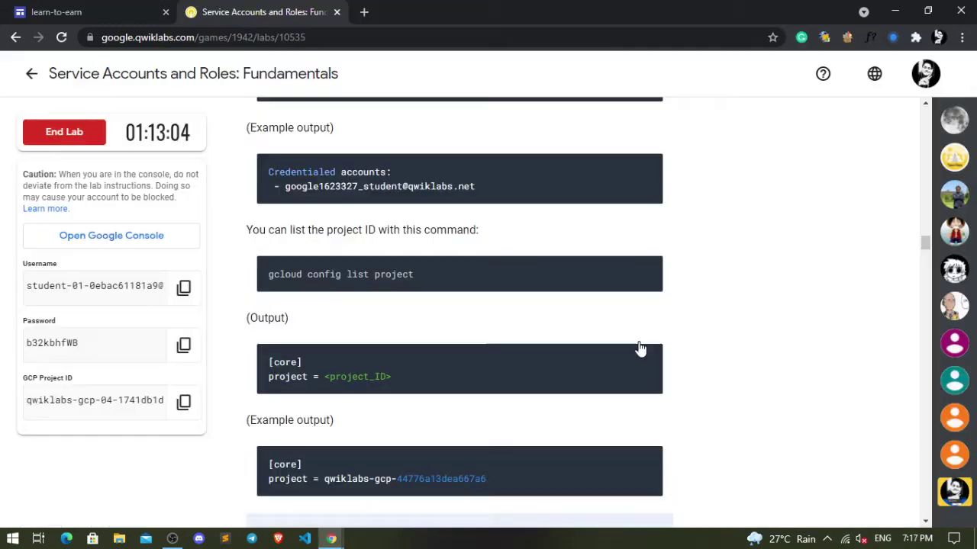
{"action": "scroll", "coordinate": [639, 344], "scroll_direction": "down", "scroll_amount": 2}
{"action": "scroll", "coordinate": [448, 300], "scroll_direction": "down", "scroll_amount": 3}
{"action": "scroll", "coordinate": [448, 300], "scroll_direction": "down", "scroll_amount": 3}
{"action": "scroll", "coordinate": [448, 300], "scroll_direction": "down", "scroll_amount": 3}
{"action": "scroll", "coordinate": [448, 300], "scroll_direction": "down", "scroll_amount": 3}
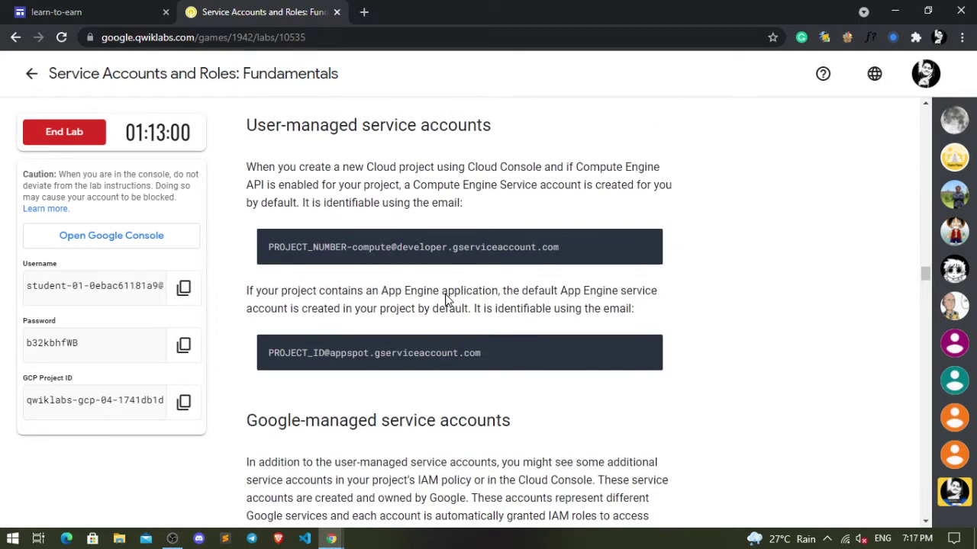
{"action": "mouse_move", "coordinate": [646, 241]}
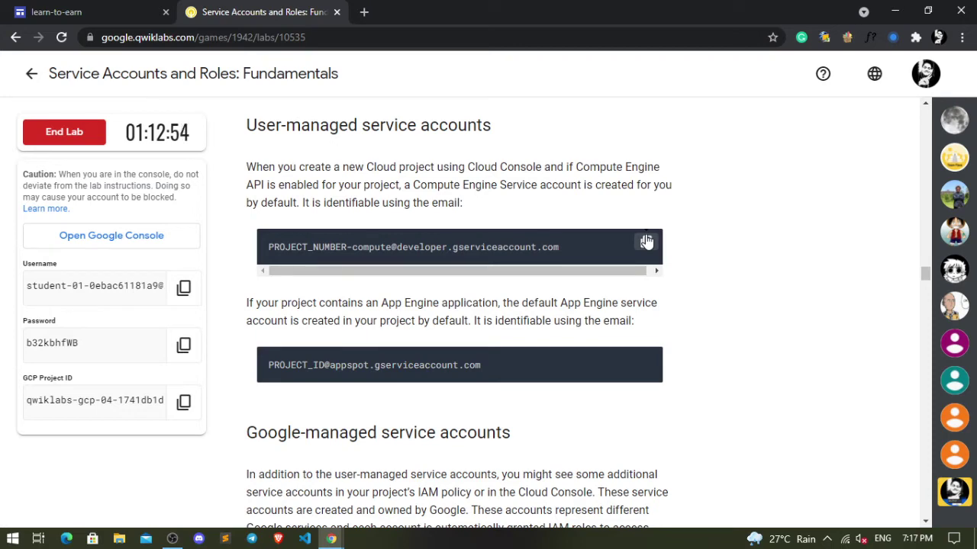
{"action": "left_click_drag", "start_coordinate": [332, 168], "coordinate": [646, 184]}
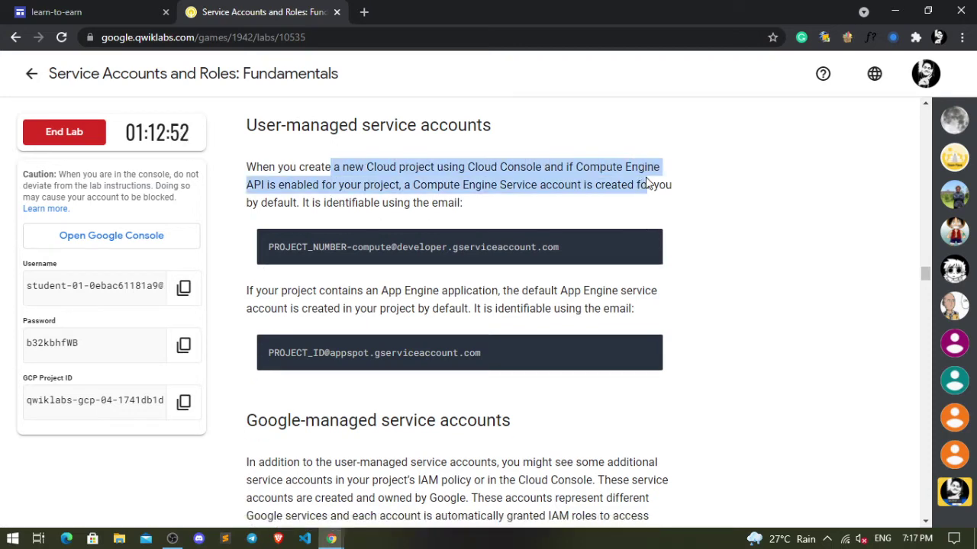
{"action": "left_click", "coordinate": [458, 200]}
{"action": "left_click_drag", "start_coordinate": [326, 203], "coordinate": [492, 210]}
{"action": "left_click", "coordinate": [492, 210]}
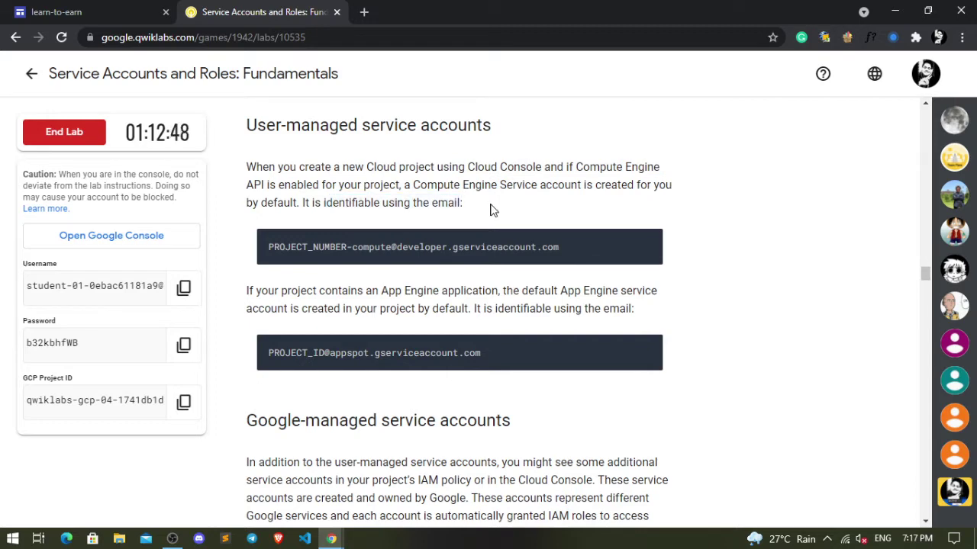
{"action": "key", "text": "alt+Tab"}
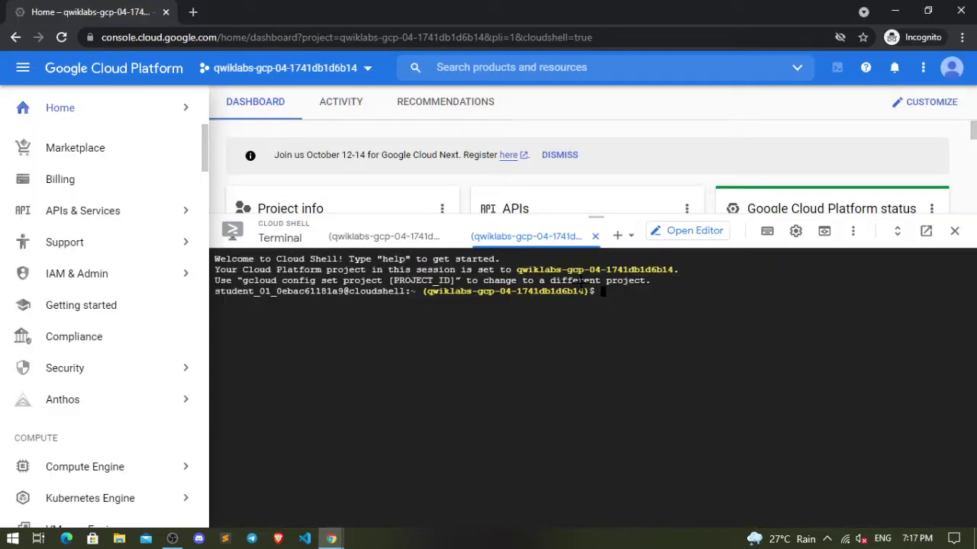
{"action": "key", "text": "alt+Tab"}
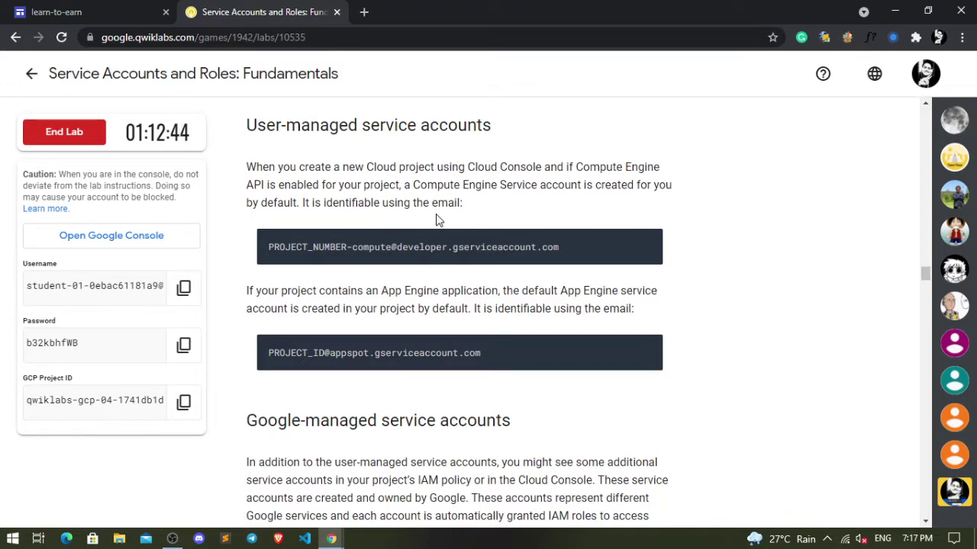
- Copy the 'gcloud iam service-accounts create' command from the lab instructions
{"action": "scroll", "coordinate": [437, 220], "scroll_direction": "down", "scroll_amount": 1}
{"action": "scroll", "coordinate": [438, 220], "scroll_direction": "down", "scroll_amount": 2}
{"action": "scroll", "coordinate": [437, 220], "scroll_direction": "down", "scroll_amount": 2}
{"action": "scroll", "coordinate": [436, 216], "scroll_direction": "down", "scroll_amount": 2}
{"action": "scroll", "coordinate": [438, 216], "scroll_direction": "down", "scroll_amount": 2}
{"action": "scroll", "coordinate": [437, 217], "scroll_direction": "down", "scroll_amount": 3}
{"action": "scroll", "coordinate": [438, 219], "scroll_direction": "down", "scroll_amount": 1}
{"action": "scroll", "coordinate": [439, 220], "scroll_direction": "down", "scroll_amount": 1}
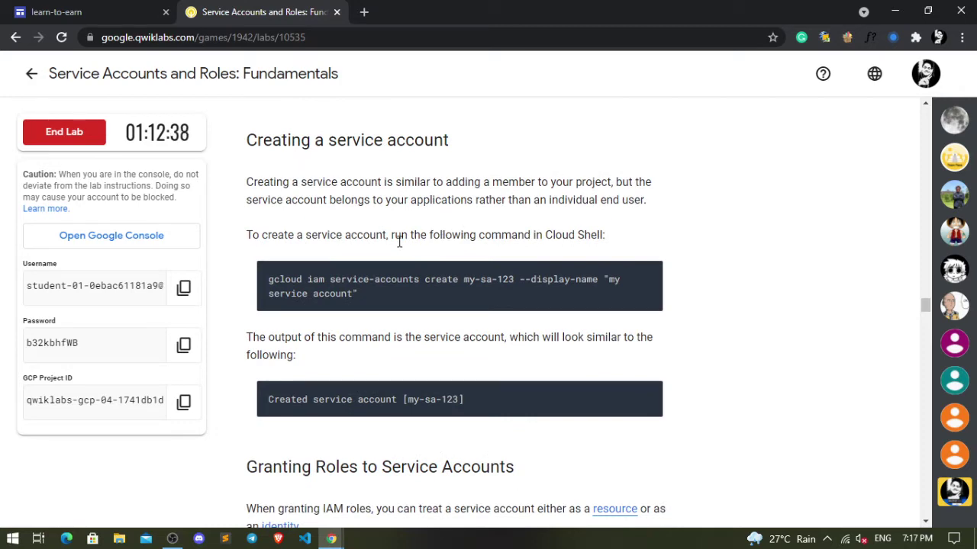
{"action": "left_click_drag", "start_coordinate": [390, 235], "coordinate": [648, 238]}
{"action": "mouse_move", "coordinate": [646, 274]}
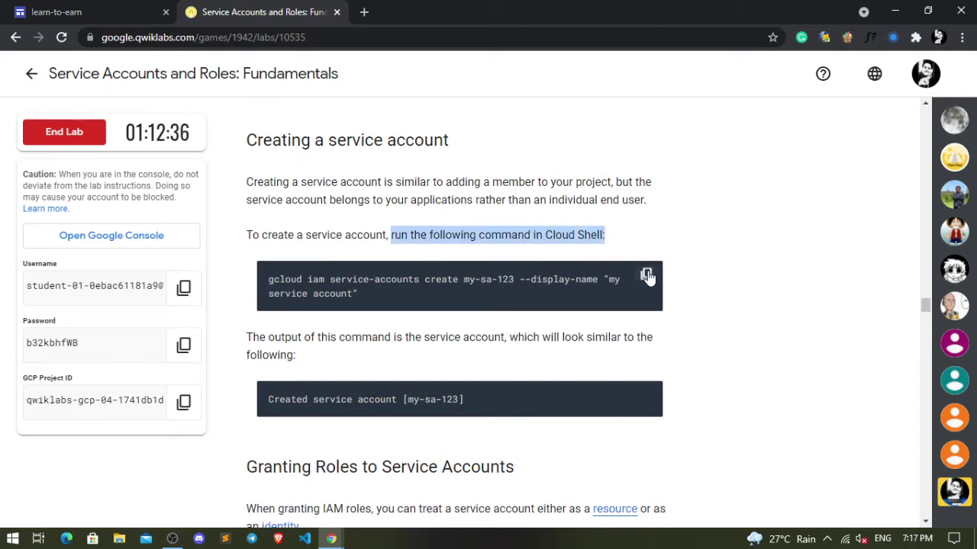
{"action": "left_click", "coordinate": [647, 276]}
- Run the pasted command in Cloud Shell to create service account my-sa-123
{"action": "key", "text": "alt+Tab"}
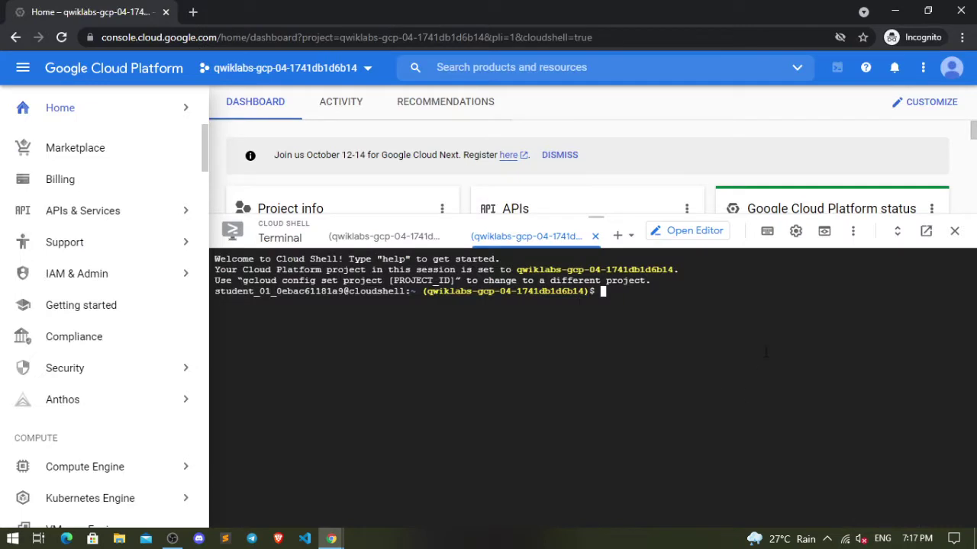
{"action": "key", "text": "ctrl+v"}
{"action": "key", "text": "Return"}
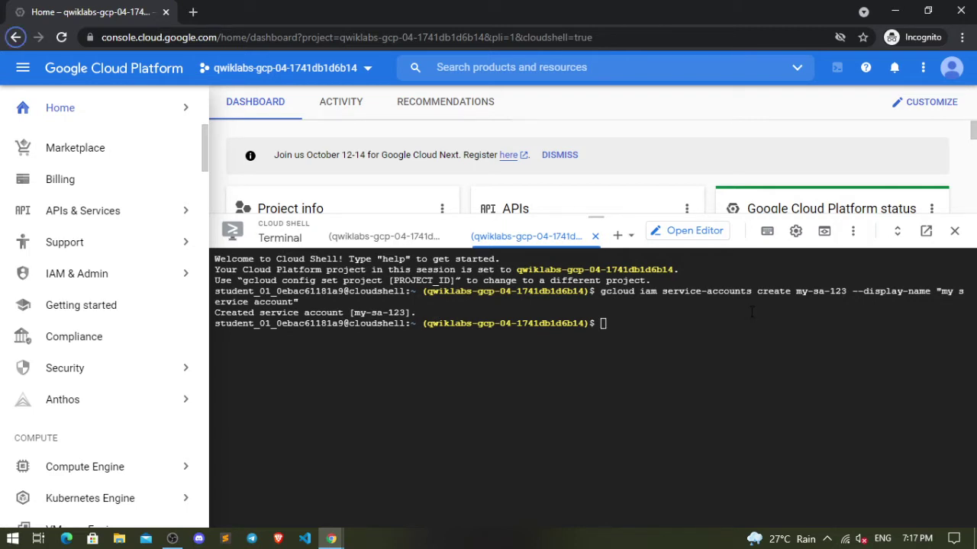
- Compare the Cloud Shell result against the lab's described expected output
{"action": "key", "text": "alt+Tab"}
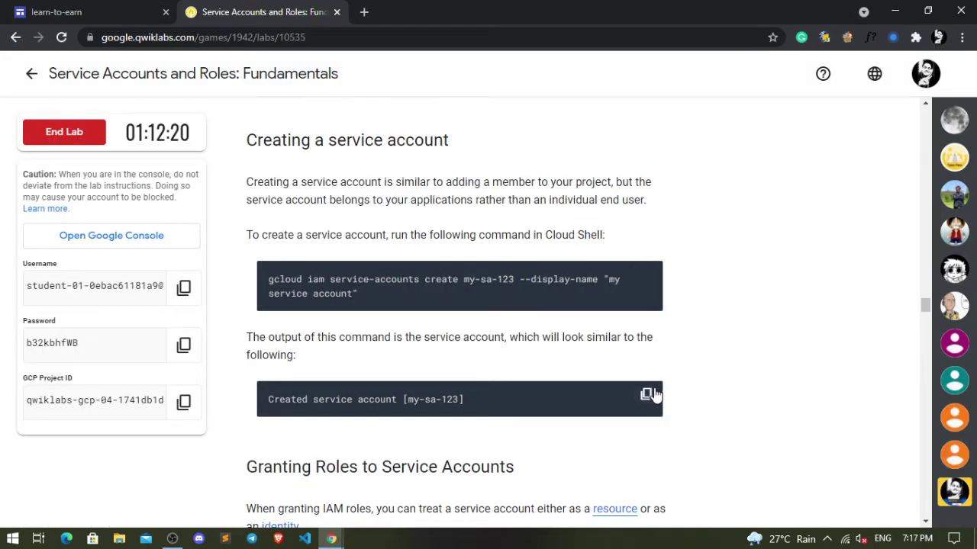
{"action": "left_click_drag", "start_coordinate": [510, 337], "coordinate": [658, 342]}
{"action": "left_click", "coordinate": [540, 366]}
{"action": "key", "text": "alt+Tab"}
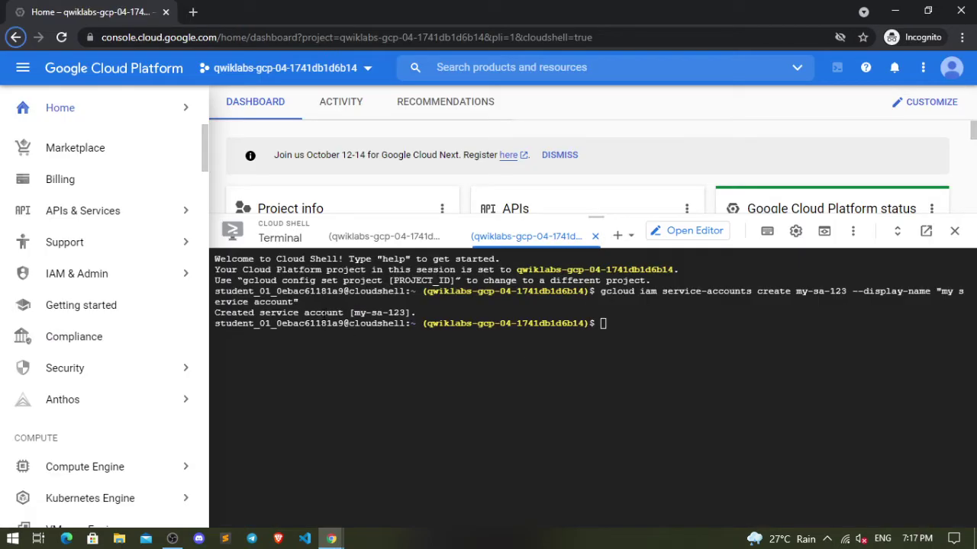
{"action": "key", "text": "alt+Tab"}
{"action": "scroll", "coordinate": [466, 323], "scroll_direction": "down", "scroll_amount": 2}
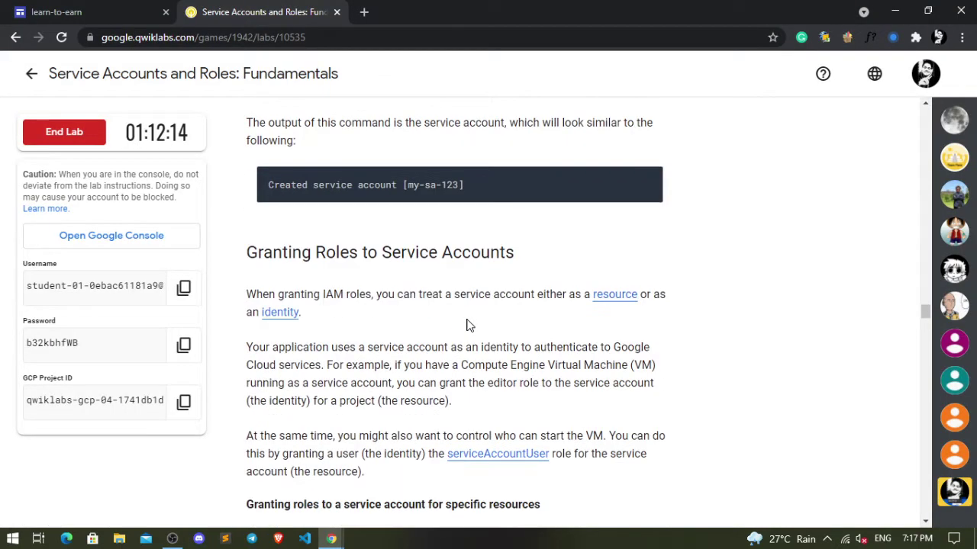
- Copy the add-iam-policy-binding roles/editor command from the lab and focus the Cloud Shell terminal
{"action": "scroll", "coordinate": [497, 294], "scroll_direction": "down", "scroll_amount": 3}
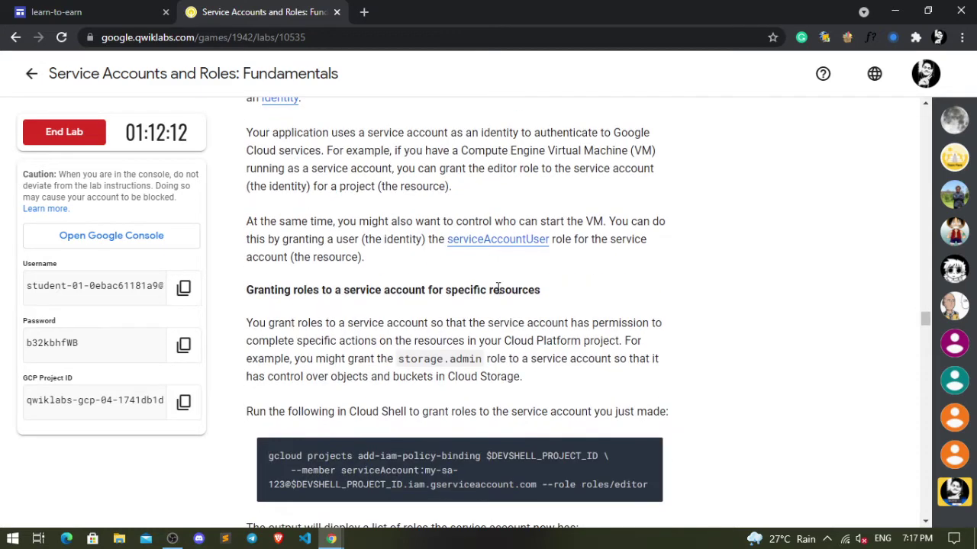
{"action": "scroll", "coordinate": [497, 289], "scroll_direction": "down", "scroll_amount": 3}
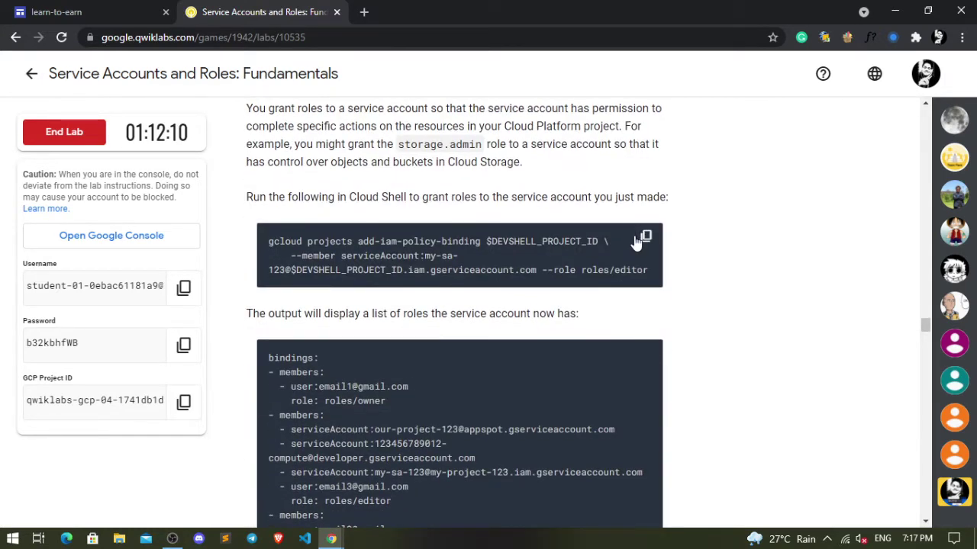
{"action": "left_click", "coordinate": [647, 239]}
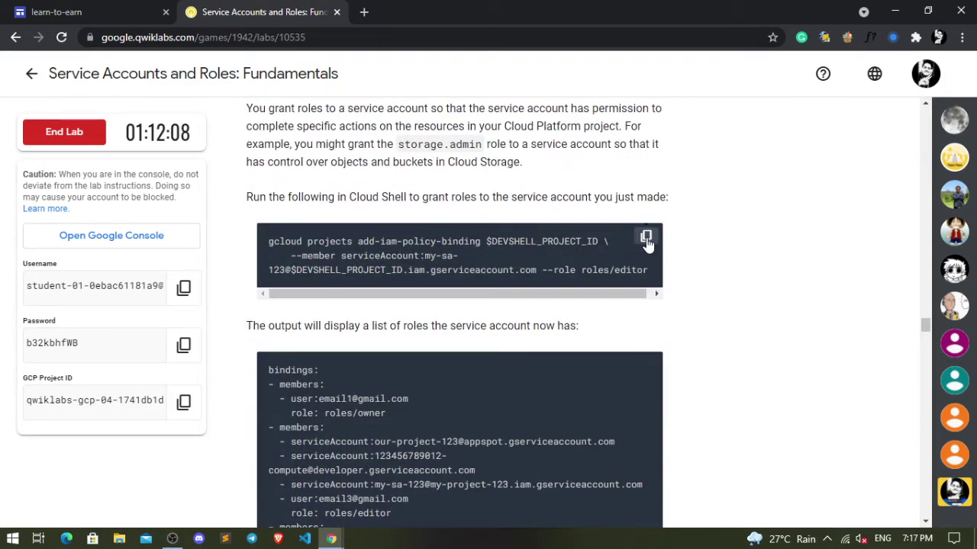
{"action": "key", "text": "alt+Tab"}
{"action": "left_click", "coordinate": [675, 330]}
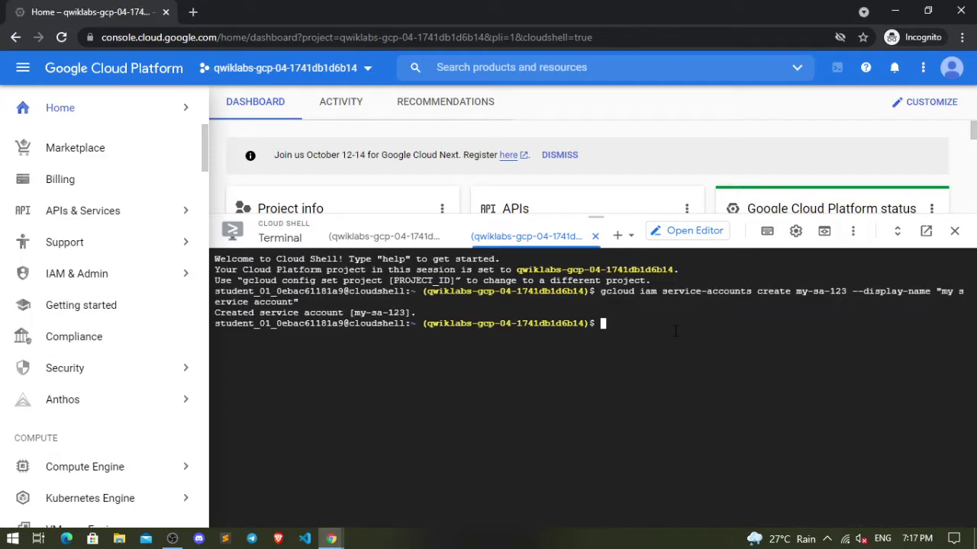
- Run the add-iam-policy-binding command granting roles/editor to my-sa-123 in Cloud Shell
{"action": "key", "text": "ctrl+v"}
{"action": "key", "text": "Return"}
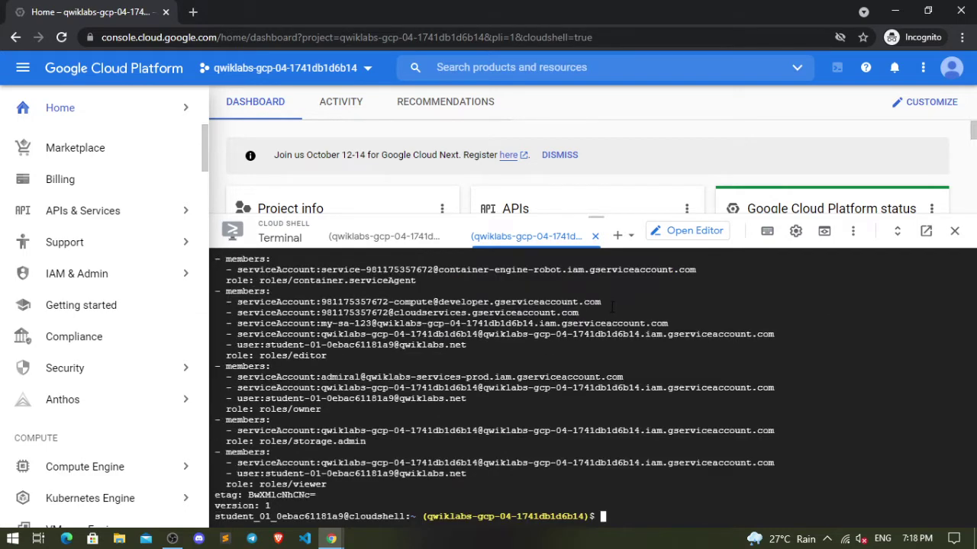
{"action": "key", "text": "alt+Tab"}
{"action": "scroll", "coordinate": [611, 306], "scroll_direction": "down", "scroll_amount": 5}
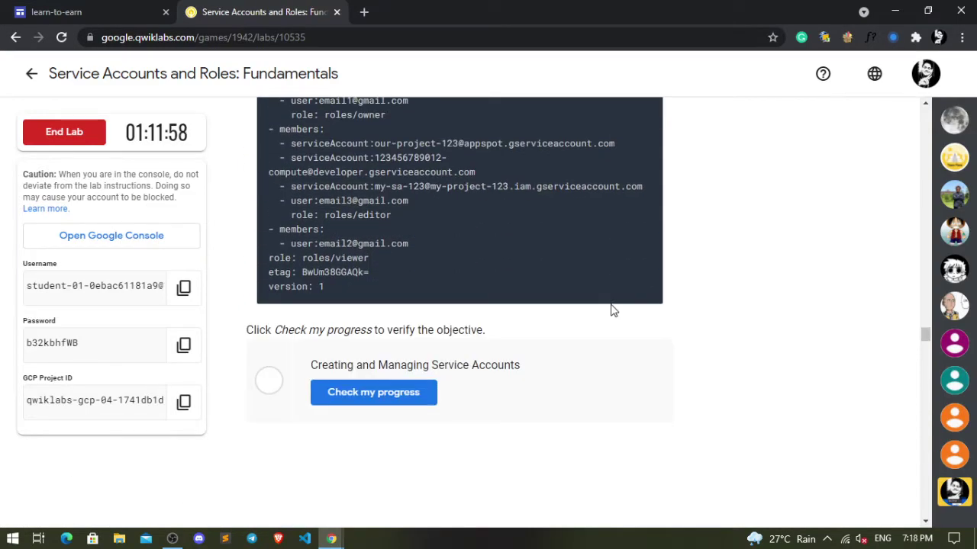
- Run 'Check my progress' for the Creating and Managing Service Accounts objective
{"action": "left_click", "coordinate": [362, 395]}
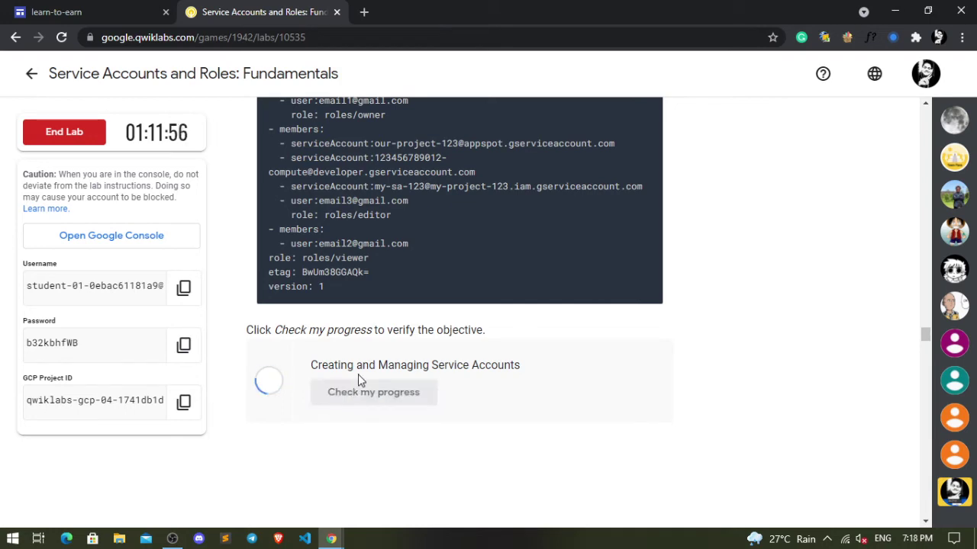
{"action": "scroll", "coordinate": [362, 368], "scroll_direction": "down", "scroll_amount": 10}
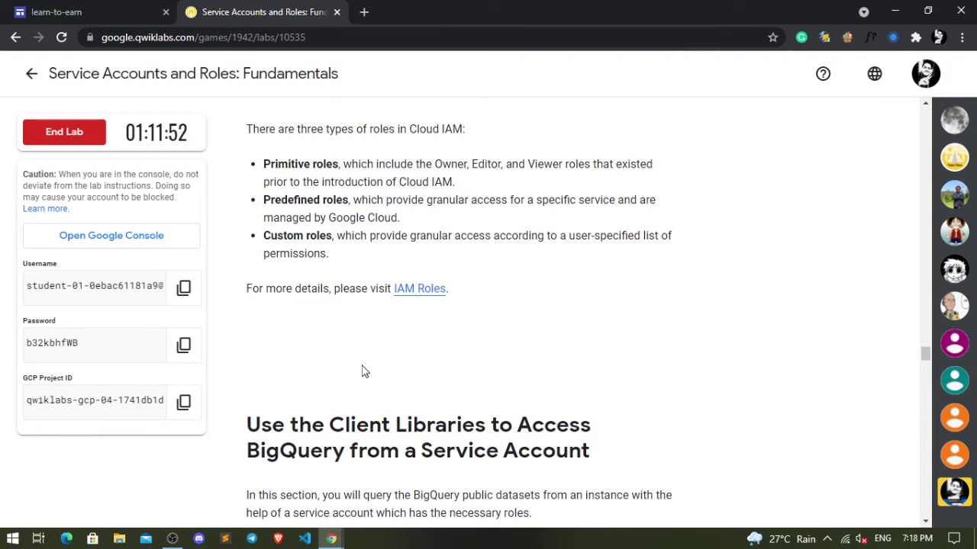
{"action": "scroll", "coordinate": [364, 372], "scroll_direction": "down", "scroll_amount": 2}
{"action": "scroll", "coordinate": [363, 367], "scroll_direction": "down", "scroll_amount": 3}
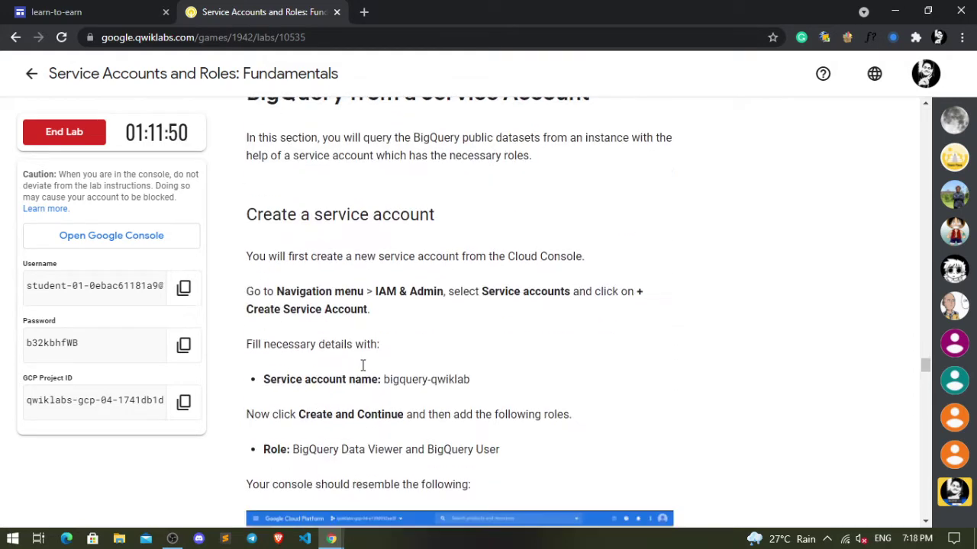
{"action": "scroll", "coordinate": [364, 374], "scroll_direction": "down", "scroll_amount": 1}
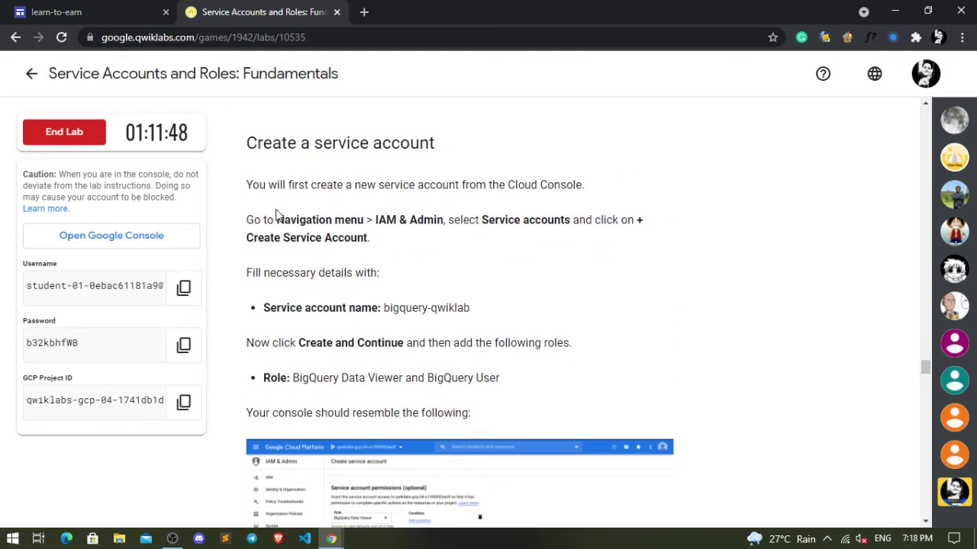
- Review the IAM & Admin console steps for creating the bigquery-qwiklab service account
{"action": "left_click_drag", "start_coordinate": [277, 214], "coordinate": [364, 222]}
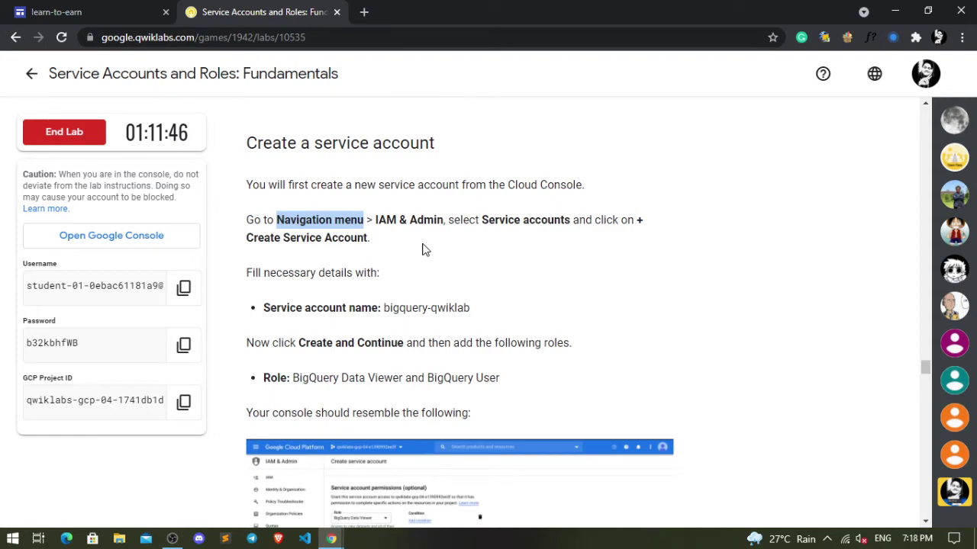
{"action": "scroll", "coordinate": [425, 250], "scroll_direction": "up", "scroll_amount": 3}
{"action": "scroll", "coordinate": [425, 249], "scroll_direction": "up", "scroll_amount": 3}
{"action": "scroll", "coordinate": [425, 249], "scroll_direction": "up", "scroll_amount": 2}
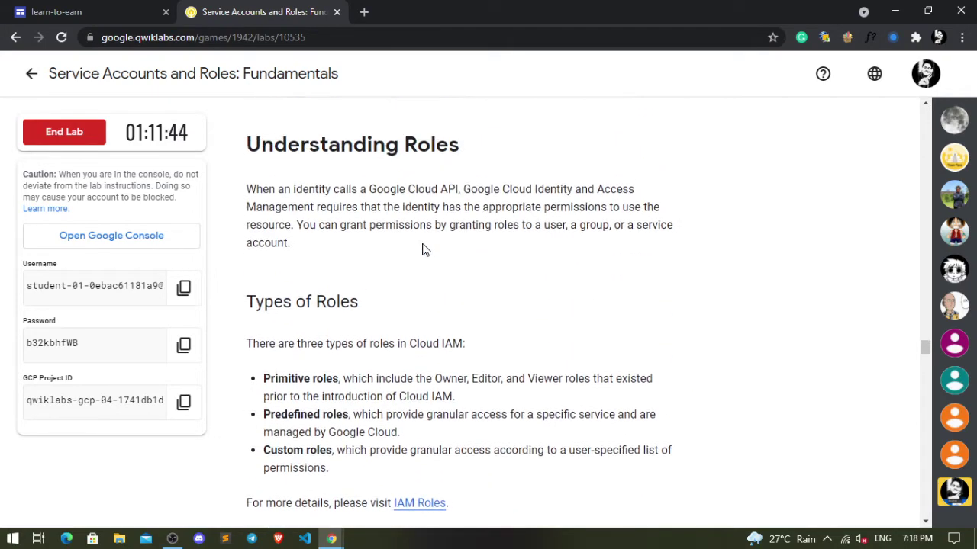
{"action": "scroll", "coordinate": [425, 249], "scroll_direction": "down", "scroll_amount": 5}
{"action": "scroll", "coordinate": [425, 249], "scroll_direction": "down", "scroll_amount": 4}
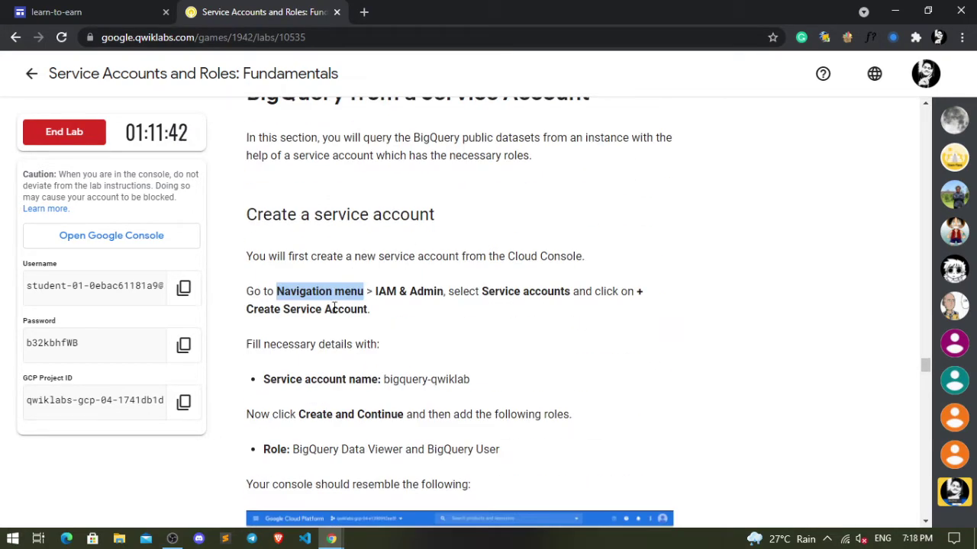
{"action": "scroll", "coordinate": [412, 244], "scroll_direction": "down", "scroll_amount": 1}
{"action": "left_click_drag", "start_coordinate": [375, 221], "coordinate": [458, 221]}
{"action": "left_click", "coordinate": [436, 239]}
{"action": "key", "text": "alt+Tab"}
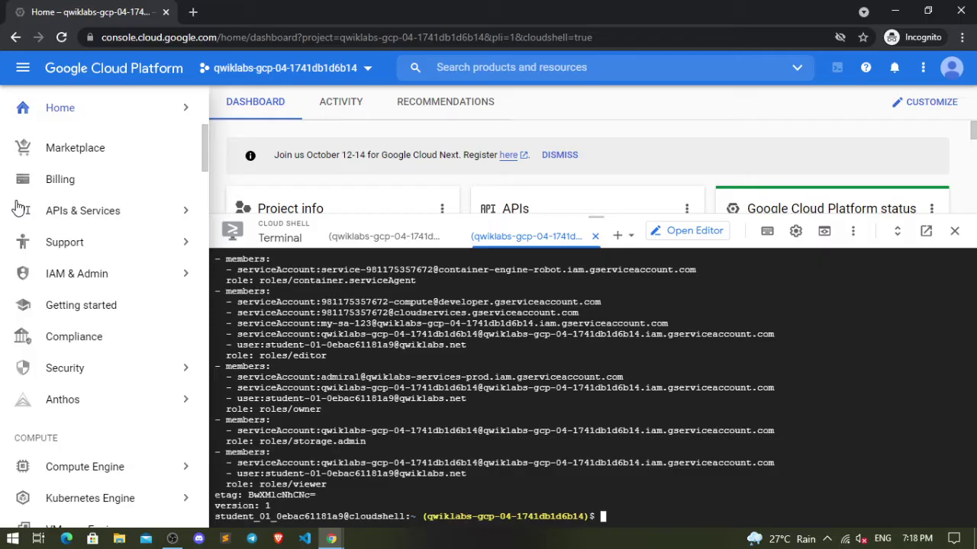
- Open the lab project's Service Accounts page under IAM & Admin
{"action": "mouse_move", "coordinate": [190, 281]}
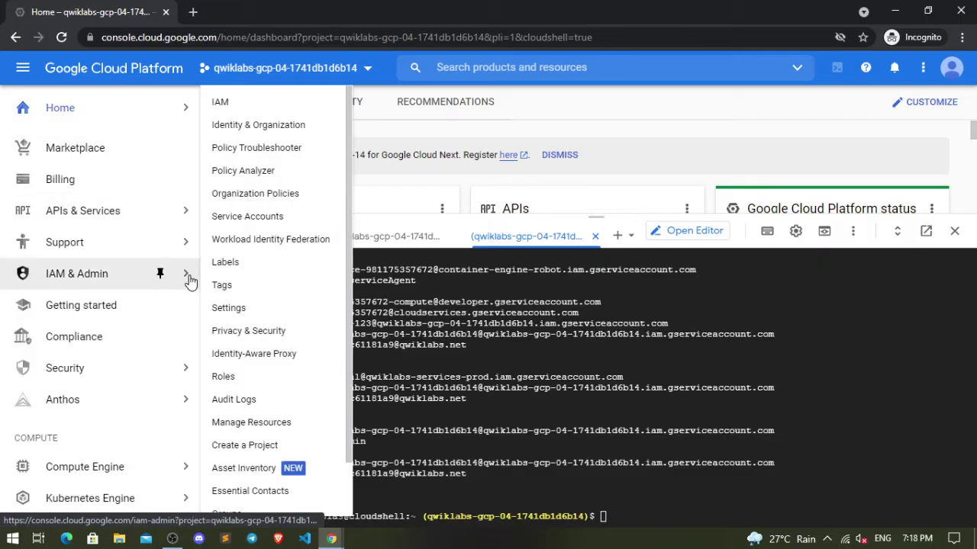
{"action": "key", "text": "alt+Tab"}
{"action": "left_click_drag", "start_coordinate": [482, 220], "coordinate": [569, 220]}
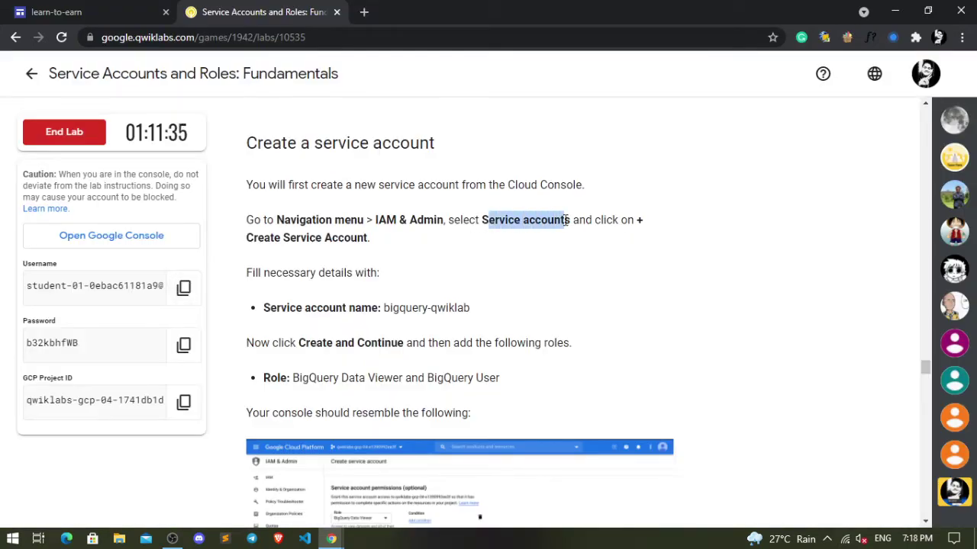
{"action": "key", "text": "alt+Tab"}
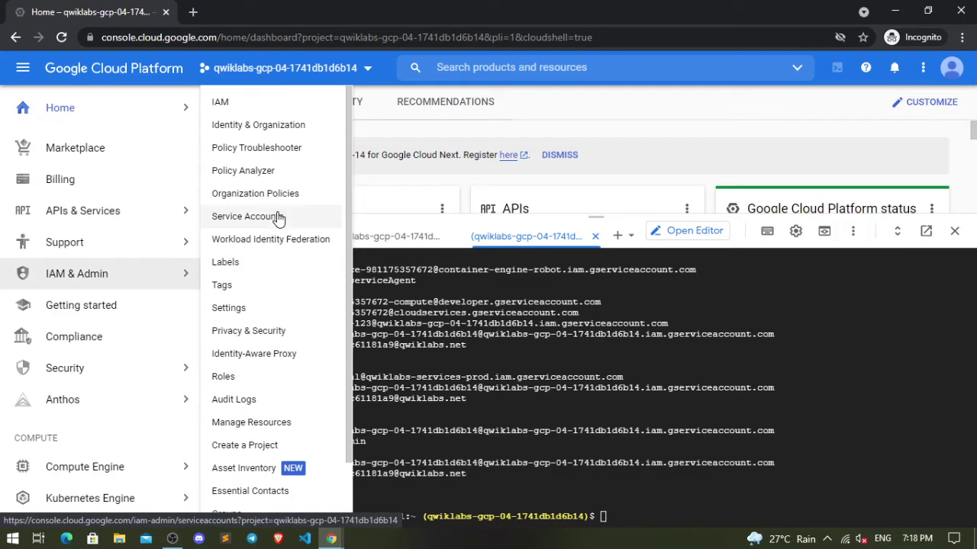
{"action": "left_click", "coordinate": [267, 216]}
- Start creating a new service account from the Service Accounts list
{"action": "key", "text": "alt+Tab"}
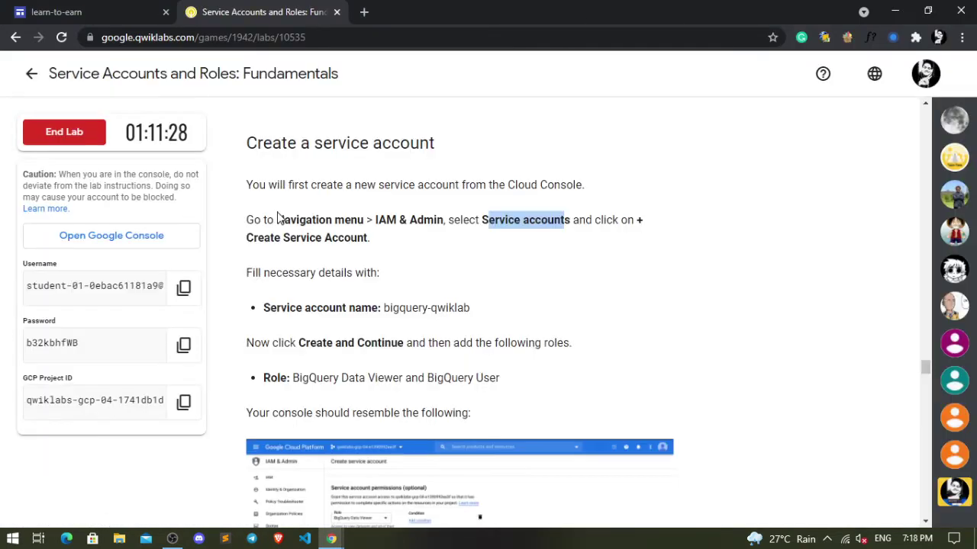
{"action": "left_click", "coordinate": [596, 219]}
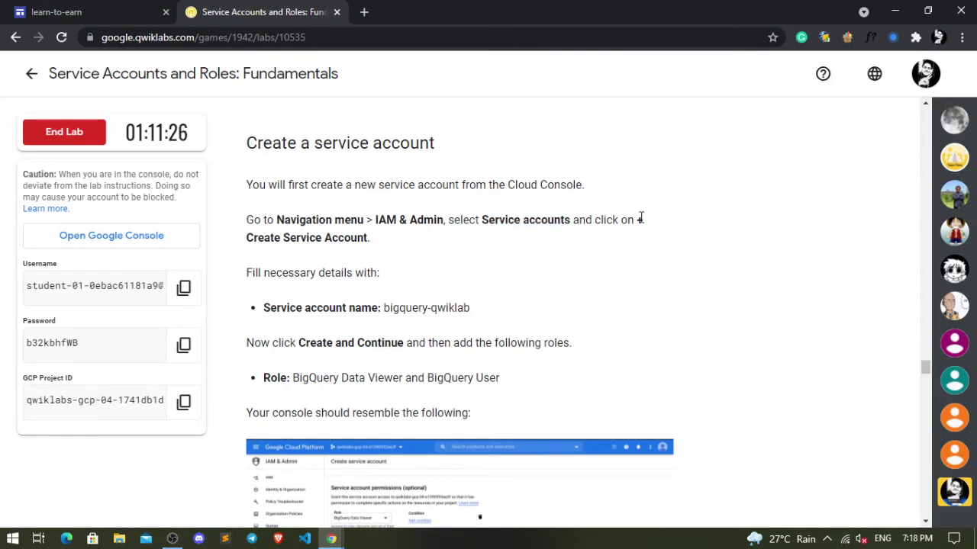
{"action": "left_click_drag", "start_coordinate": [252, 231], "coordinate": [379, 239]}
{"action": "left_click", "coordinate": [379, 241]}
{"action": "key", "text": "alt+Tab"}
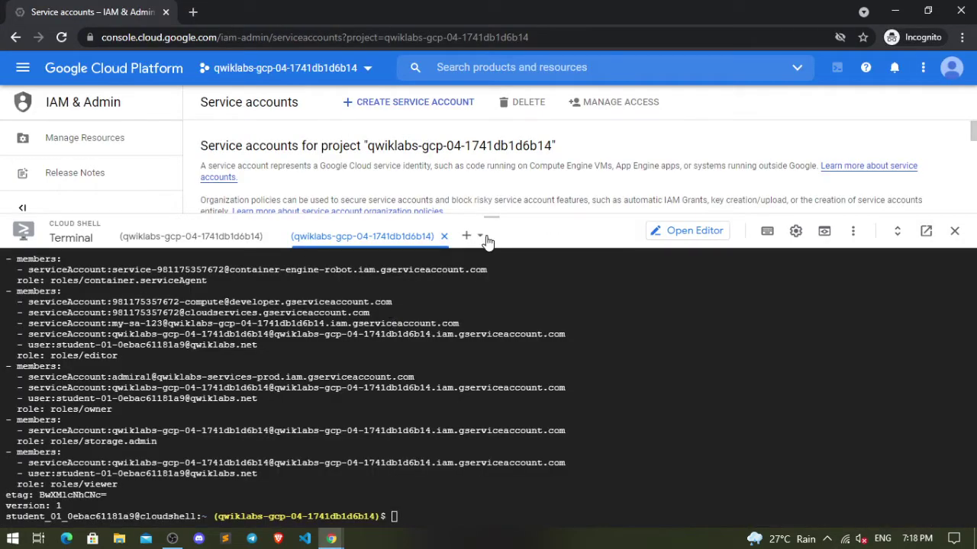
{"action": "left_click_drag", "start_coordinate": [492, 218], "coordinate": [496, 305]}
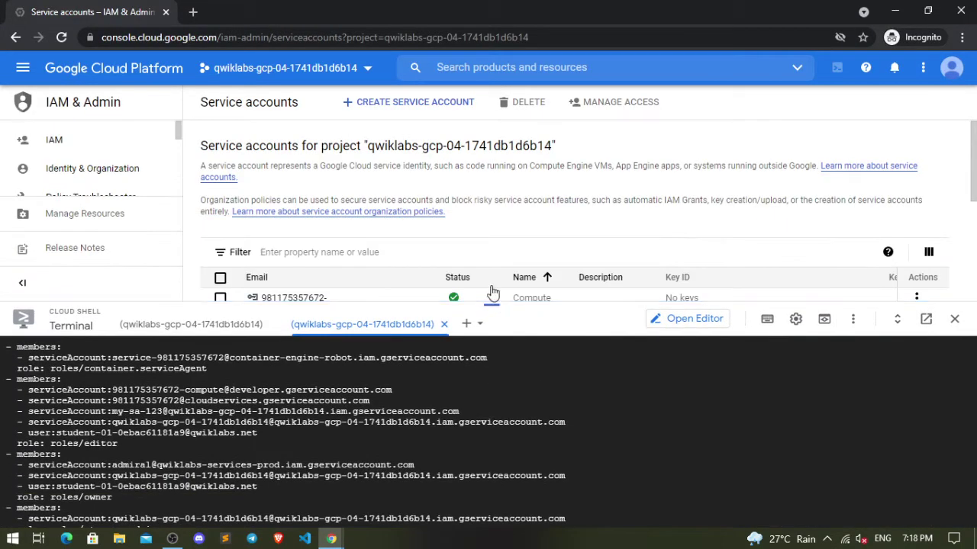
{"action": "left_click", "coordinate": [391, 110]}
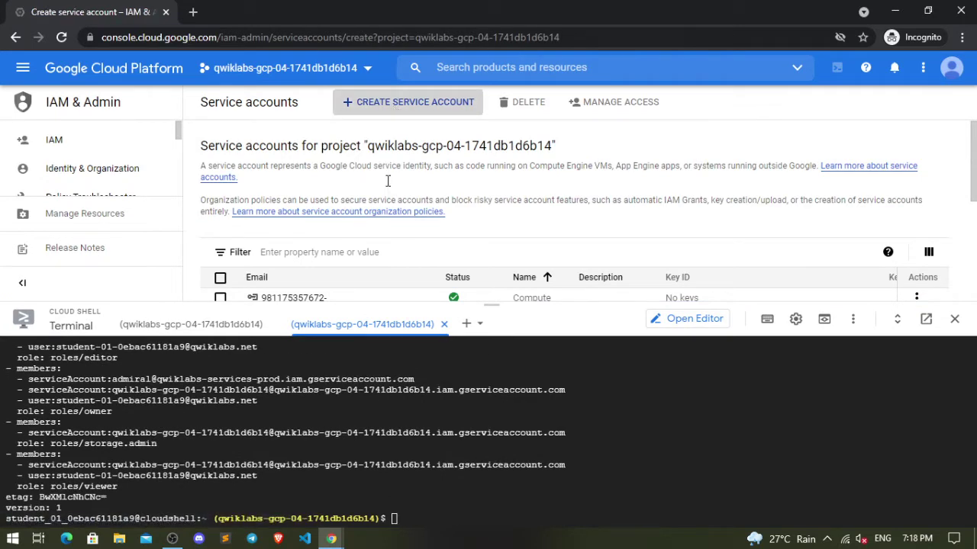
- Copy the account name bigquery-qwiklab from the lab instructions for the name field
{"action": "key", "text": "alt+Tab"}
{"action": "scroll", "coordinate": [389, 183], "scroll_direction": "down", "scroll_amount": 3}
{"action": "scroll", "coordinate": [388, 187], "scroll_direction": "up", "scroll_amount": 2}
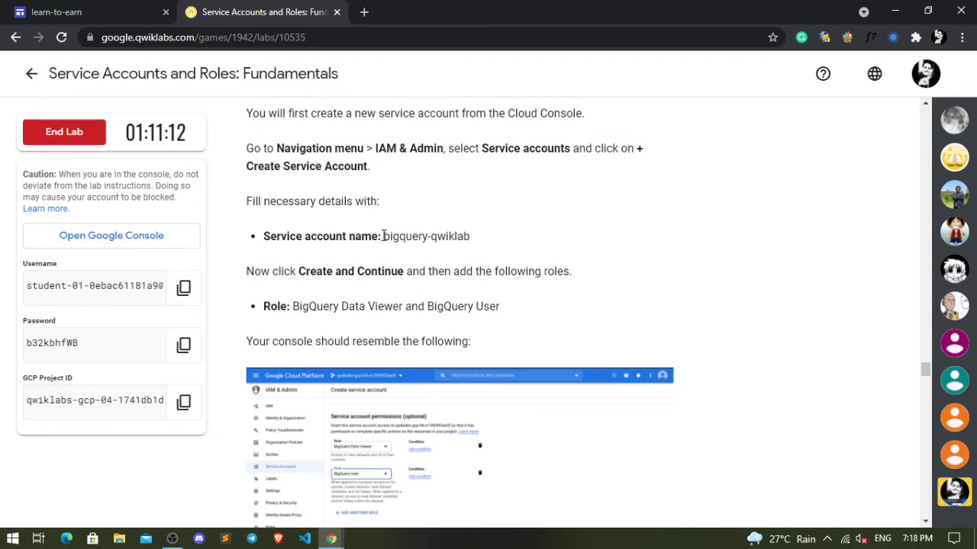
{"action": "left_click_drag", "start_coordinate": [383, 236], "coordinate": [474, 238]}
{"action": "key", "text": "ctrl+c"}
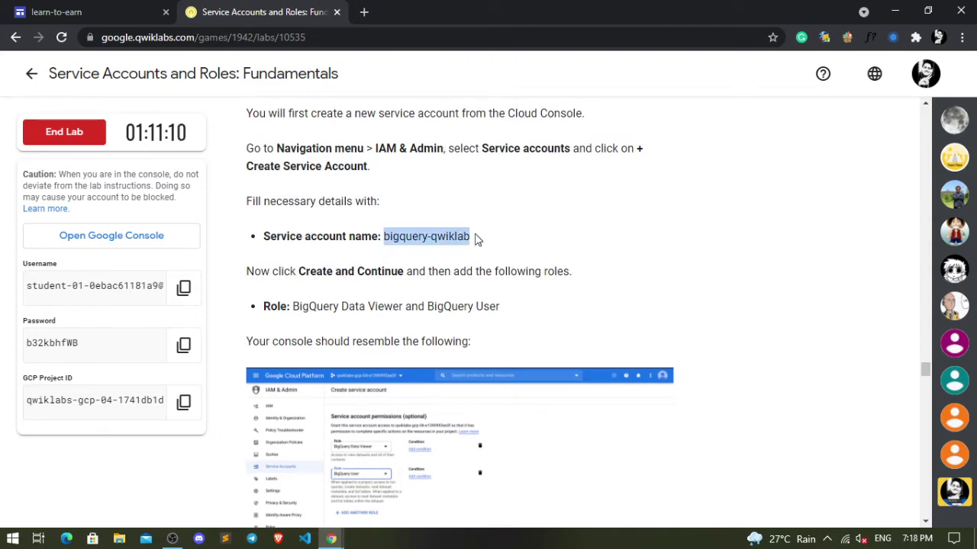
{"action": "key", "text": "alt+Tab"}
{"action": "left_click", "coordinate": [440, 189]}
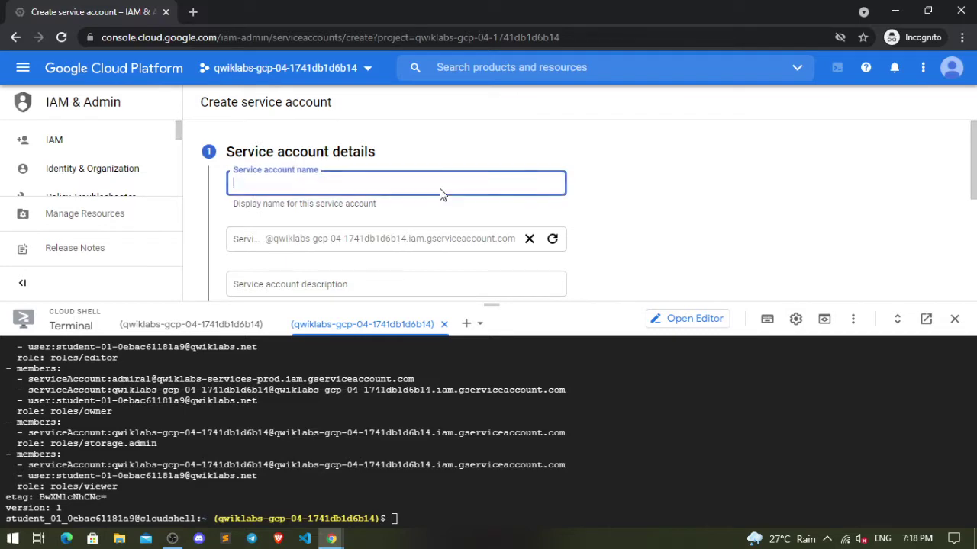
- Paste bigquery-qwiklab as the service account name and note the two BigQuery roles
{"action": "key", "text": "ctrl+v"}
{"action": "key", "text": "alt+Tab"}
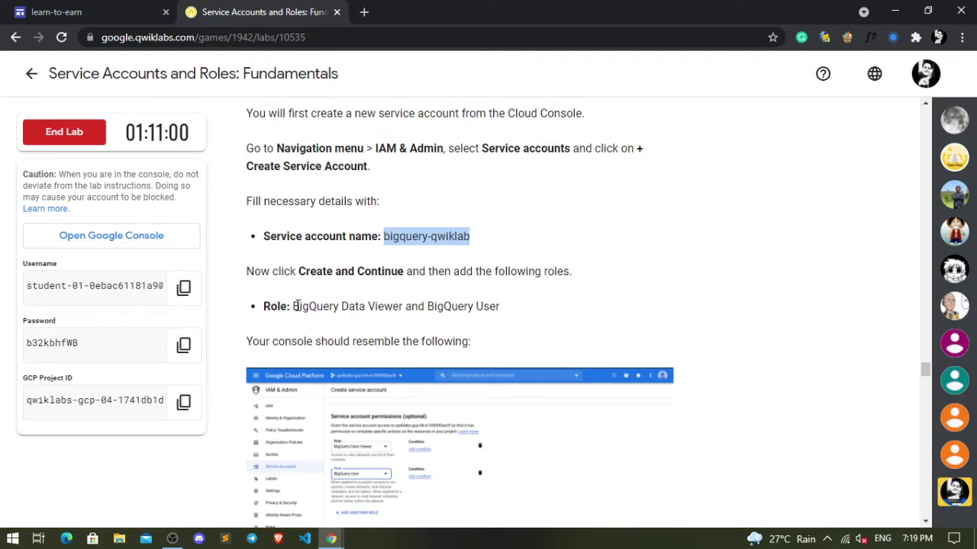
{"action": "left_click_drag", "start_coordinate": [297, 306], "coordinate": [392, 306]}
{"action": "left_click", "coordinate": [321, 306]}
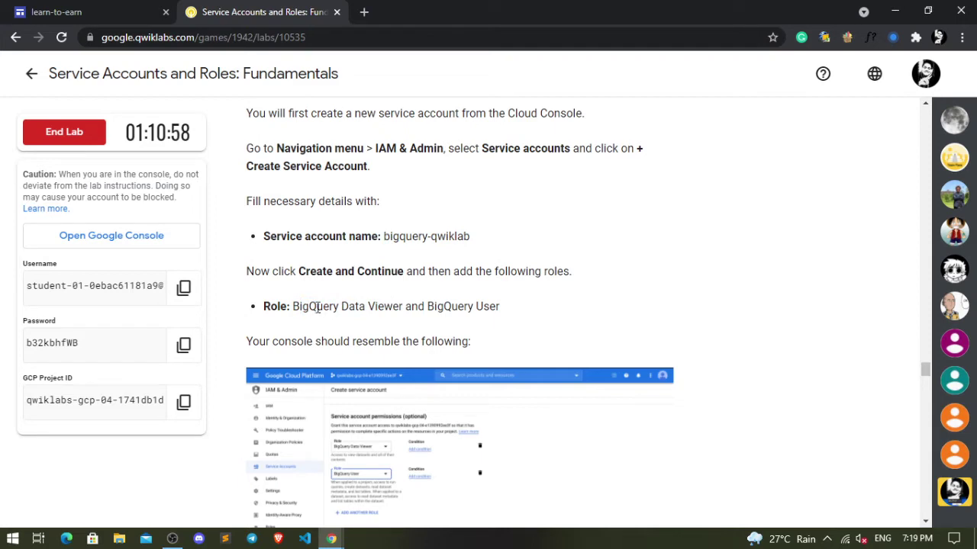
{"action": "left_click_drag", "start_coordinate": [292, 306], "coordinate": [516, 303]}
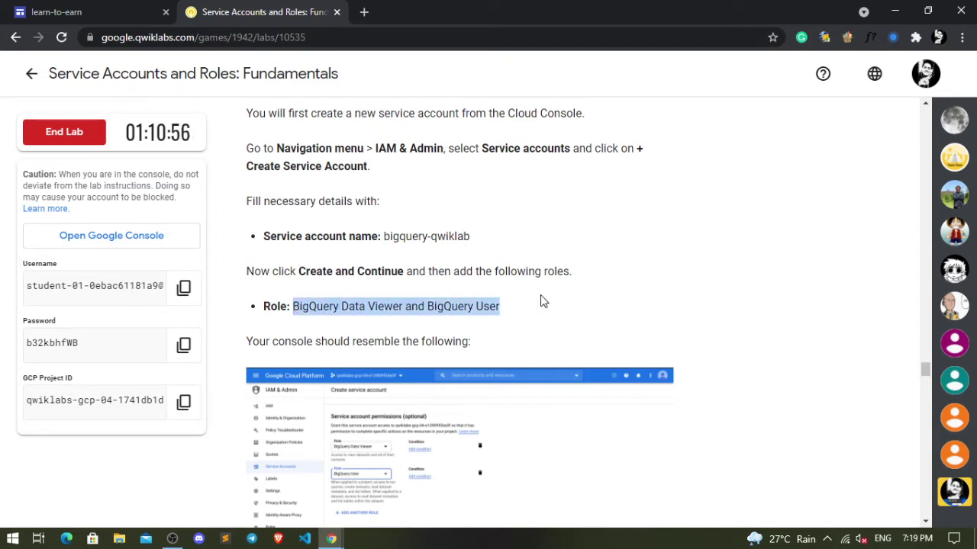
{"action": "key", "text": "alt+Tab"}
{"action": "scroll", "coordinate": [541, 295], "scroll_direction": "down", "scroll_amount": 3}
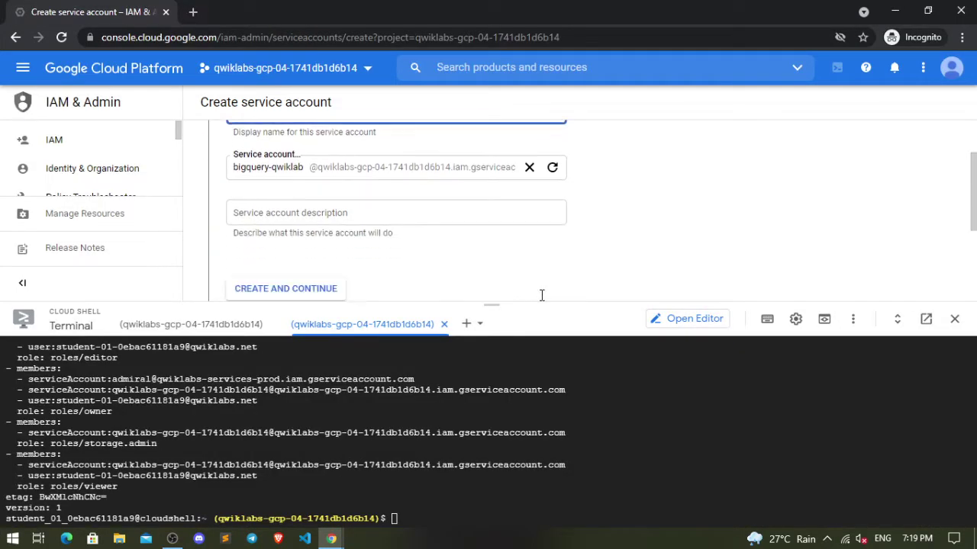
{"action": "scroll", "coordinate": [405, 221], "scroll_direction": "up", "scroll_amount": 2}
{"action": "scroll", "coordinate": [405, 218], "scroll_direction": "up", "scroll_amount": 1}
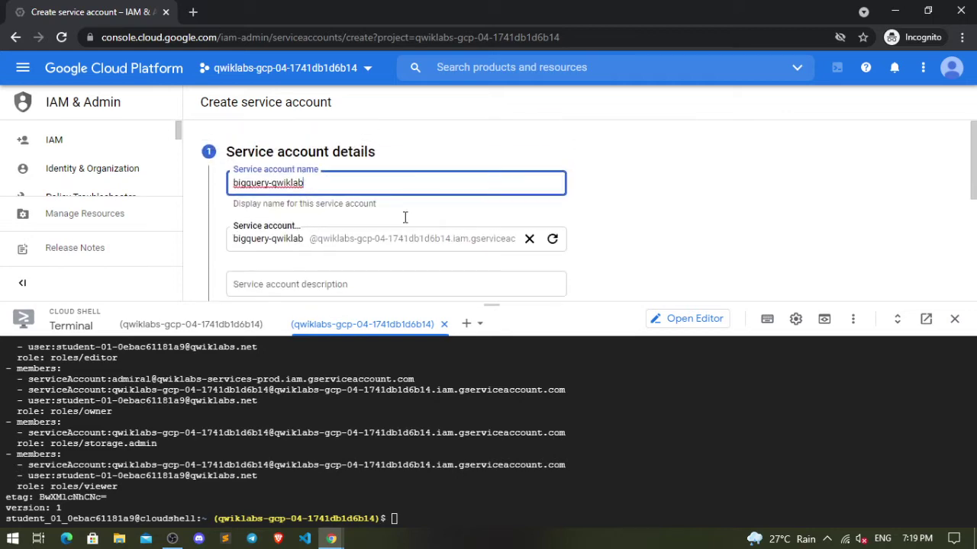
- Compare the service account form with the lab's example console screenshot
{"action": "key", "text": "alt+Tab"}
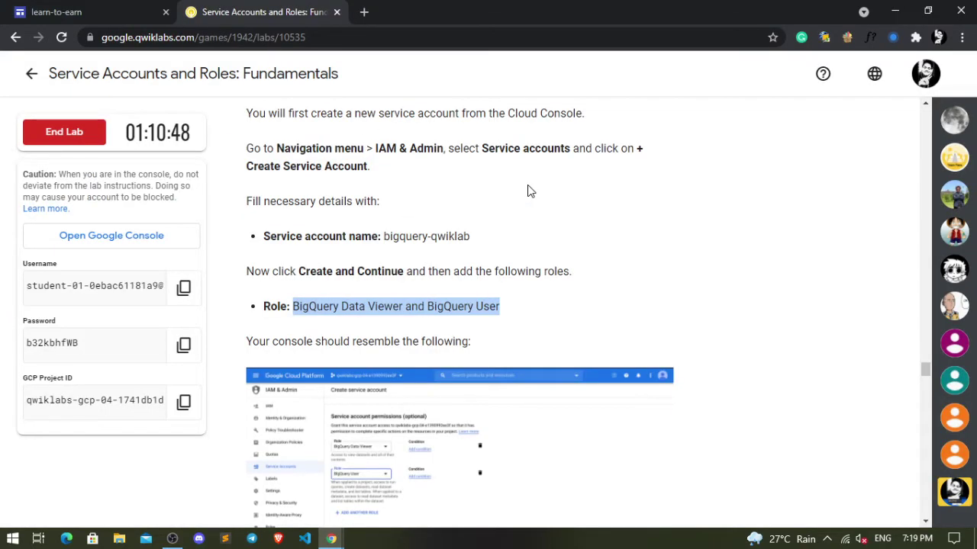
{"action": "key", "text": "alt+Tab"}
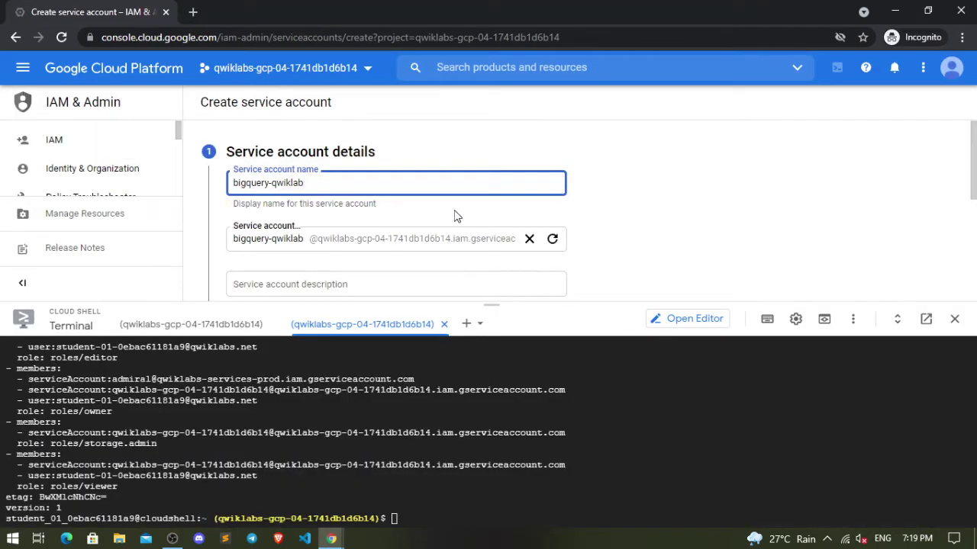
{"action": "scroll", "coordinate": [454, 216], "scroll_direction": "down", "scroll_amount": 3}
{"action": "scroll", "coordinate": [454, 214], "scroll_direction": "up", "scroll_amount": 2}
{"action": "scroll", "coordinate": [453, 213], "scroll_direction": "down", "scroll_amount": 3}
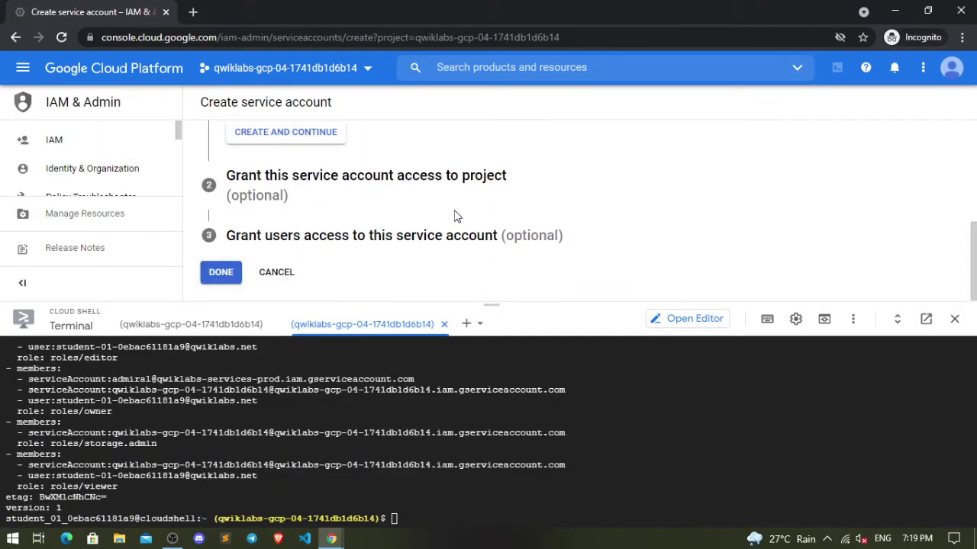
{"action": "scroll", "coordinate": [483, 184], "scroll_direction": "up", "scroll_amount": 3}
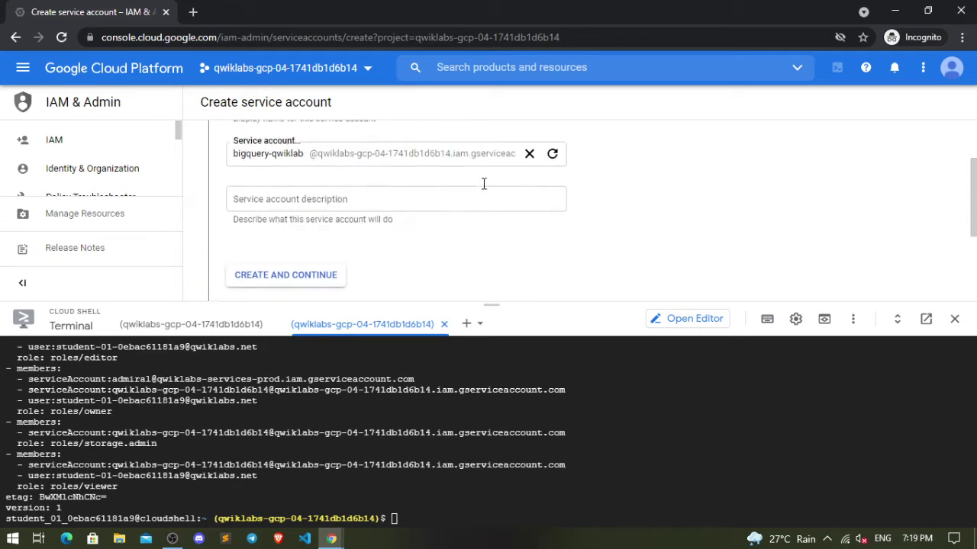
{"action": "scroll", "coordinate": [483, 184], "scroll_direction": "up", "scroll_amount": 2}
{"action": "key", "text": "alt+Tab"}
{"action": "scroll", "coordinate": [483, 184], "scroll_direction": "down", "scroll_amount": 3}
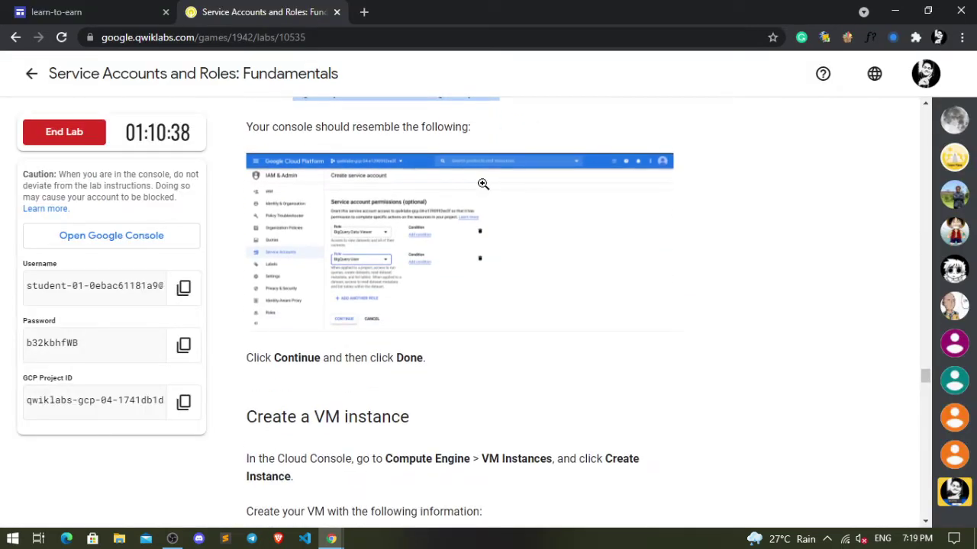
{"action": "key", "text": "alt+Tab"}
{"action": "scroll", "coordinate": [107, 145], "scroll_direction": "down", "scroll_amount": 2}
{"action": "scroll", "coordinate": [107, 145], "scroll_direction": "down", "scroll_amount": 2}
{"action": "scroll", "coordinate": [107, 145], "scroll_direction": "up", "scroll_amount": 3}
{"action": "scroll", "coordinate": [107, 145], "scroll_direction": "up", "scroll_amount": 2}
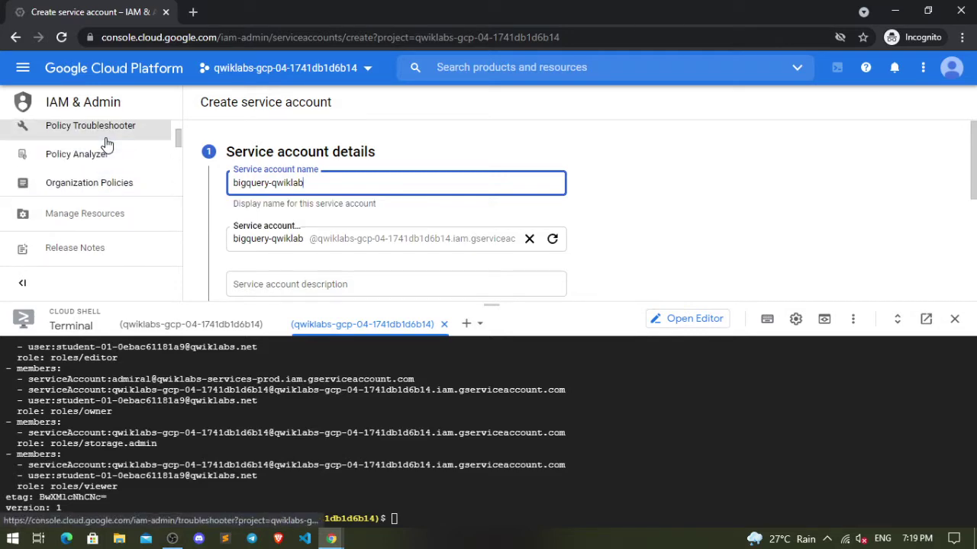
{"action": "scroll", "coordinate": [107, 145], "scroll_direction": "down", "scroll_amount": 2}
{"action": "key", "text": "alt+Tab"}
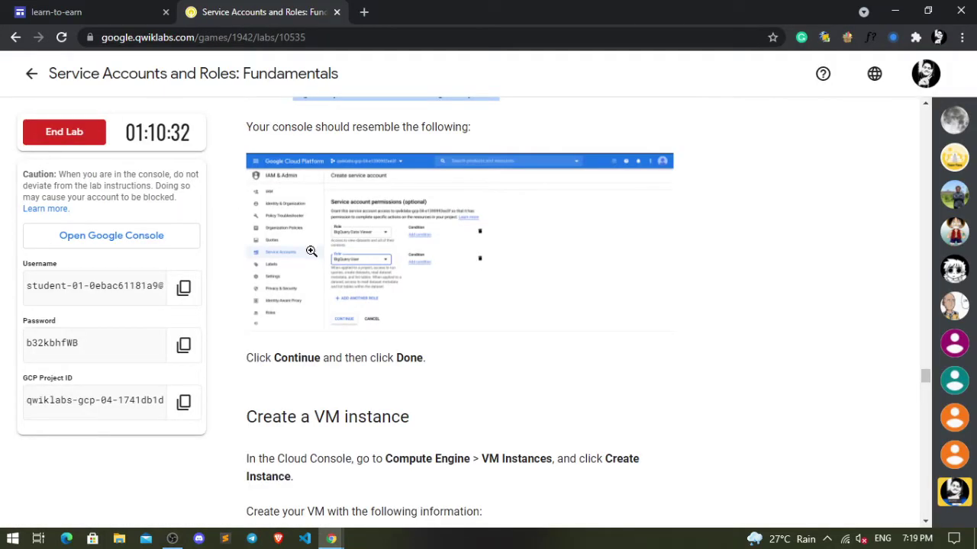
{"action": "left_click", "coordinate": [311, 251]}
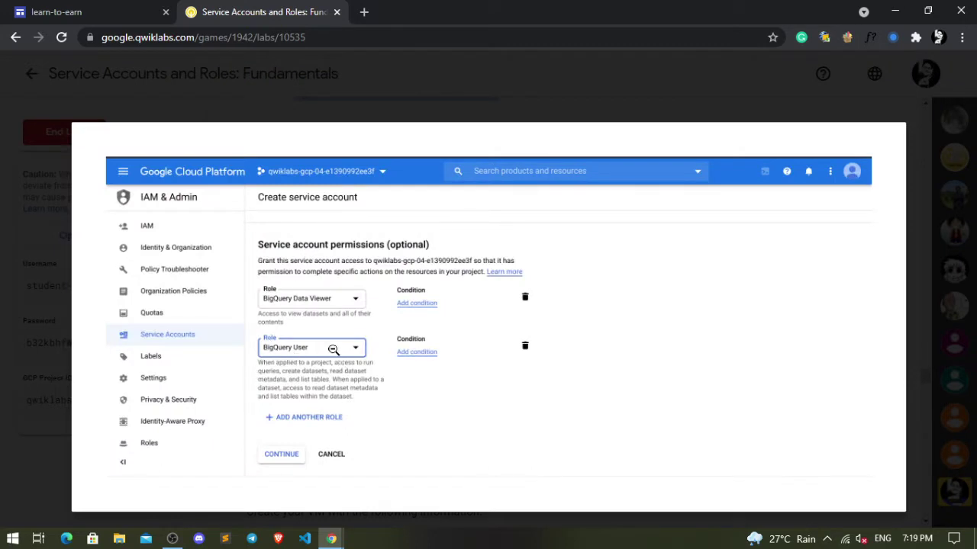
{"action": "key", "text": "alt+Tab"}
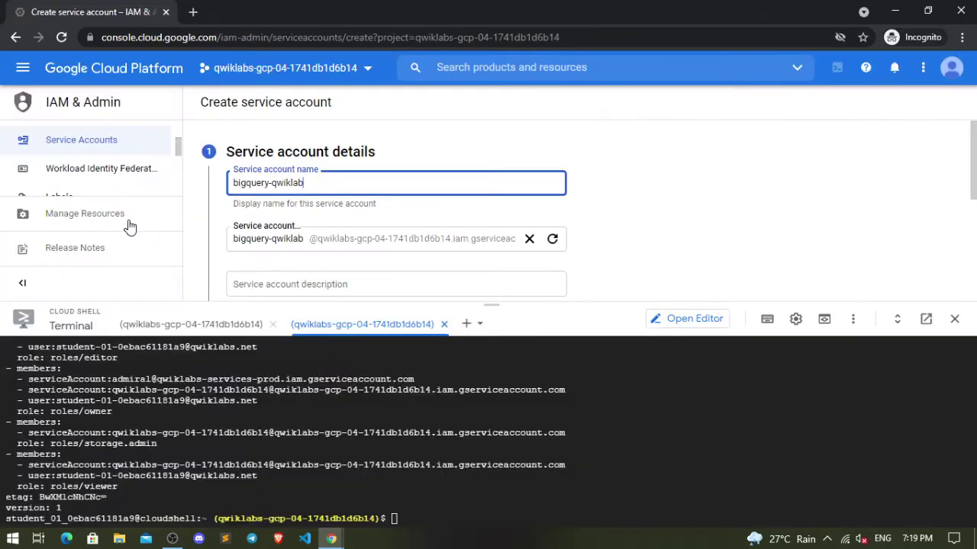
- Create the bigquery-qwiklab account with CREATE AND CONTINUE
{"action": "scroll", "coordinate": [581, 174], "scroll_direction": "down", "scroll_amount": 1}
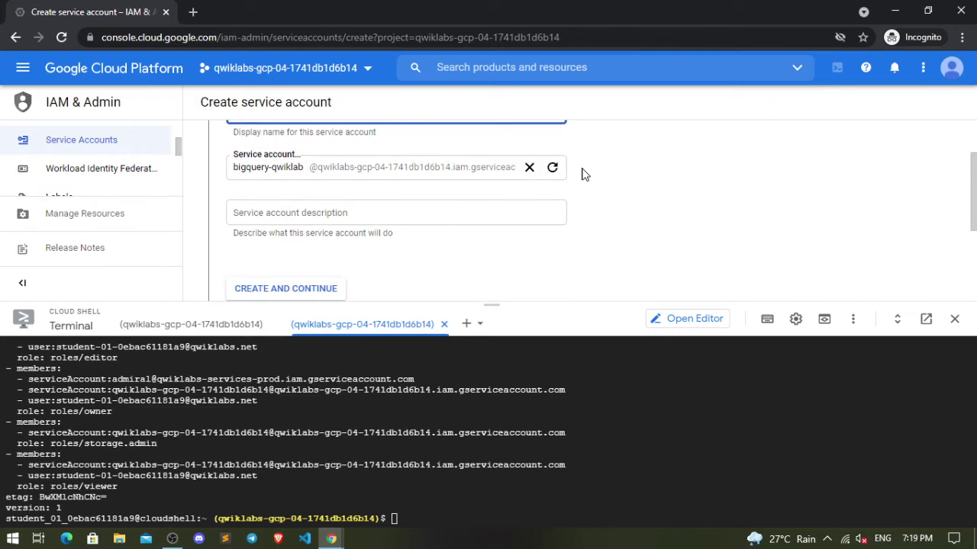
{"action": "key", "text": "alt+Tab"}
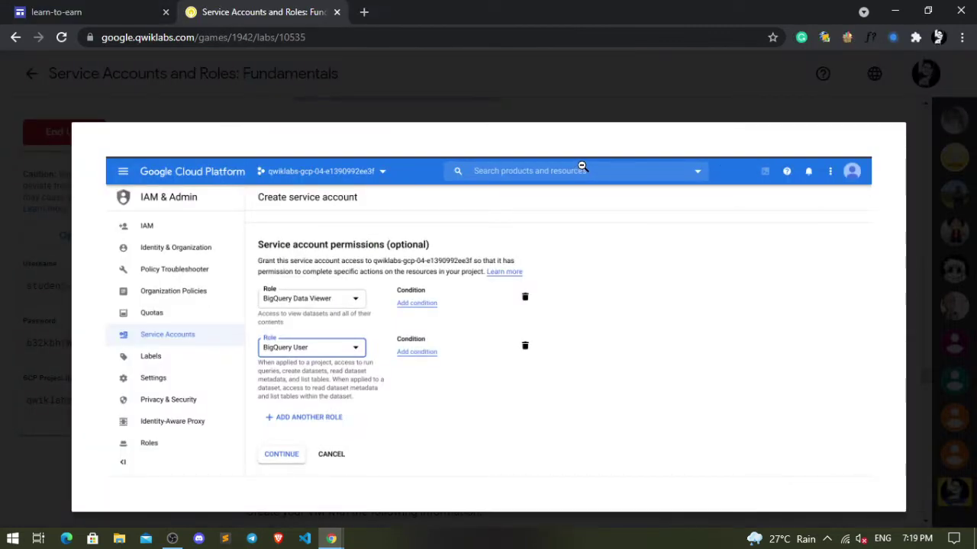
{"action": "key", "text": "alt+Tab"}
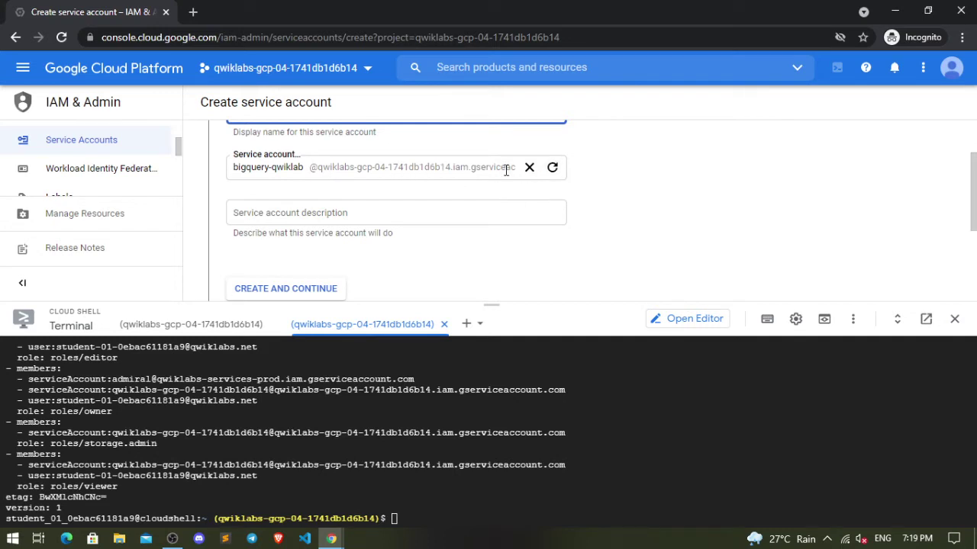
{"action": "scroll", "coordinate": [299, 203], "scroll_direction": "down", "scroll_amount": 2}
{"action": "scroll", "coordinate": [300, 203], "scroll_direction": "up", "scroll_amount": 1}
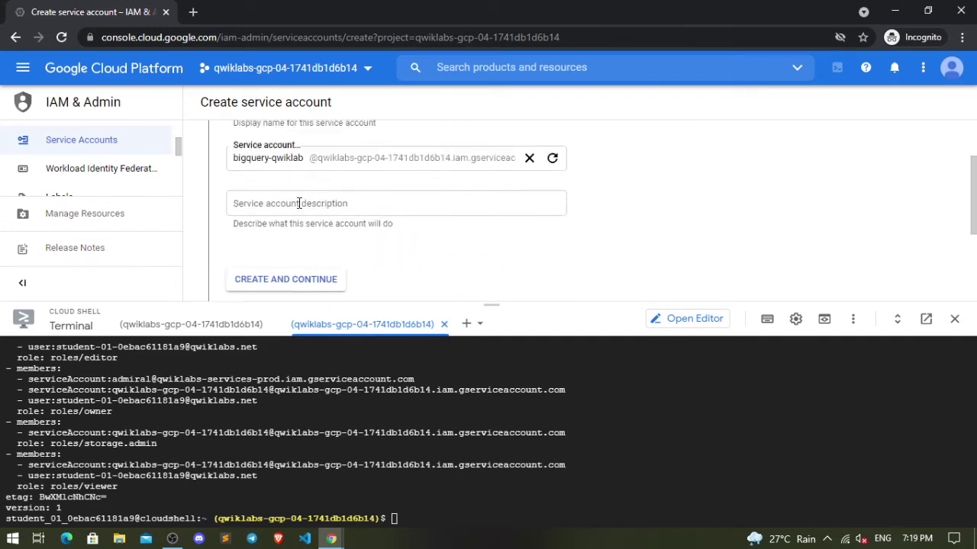
{"action": "scroll", "coordinate": [298, 203], "scroll_direction": "down", "scroll_amount": 1}
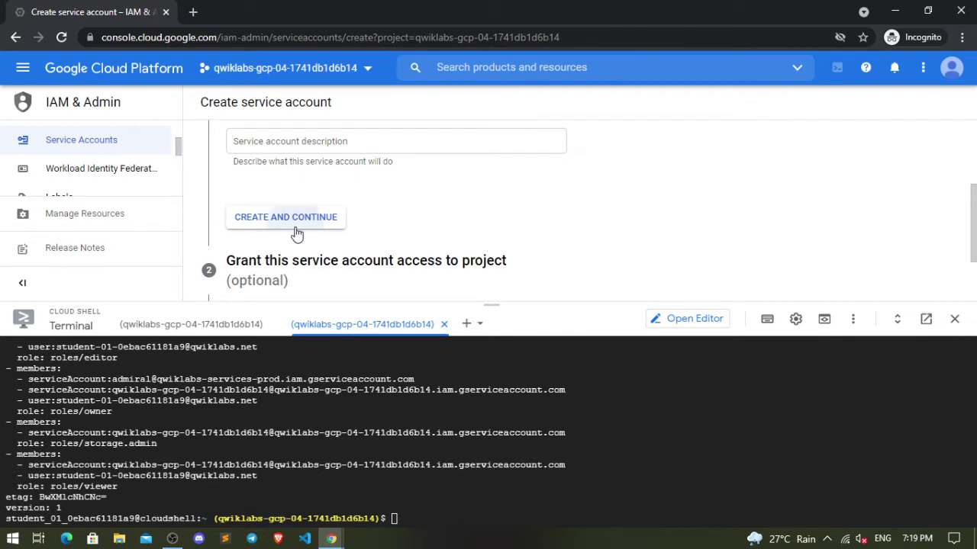
{"action": "left_click", "coordinate": [295, 228]}
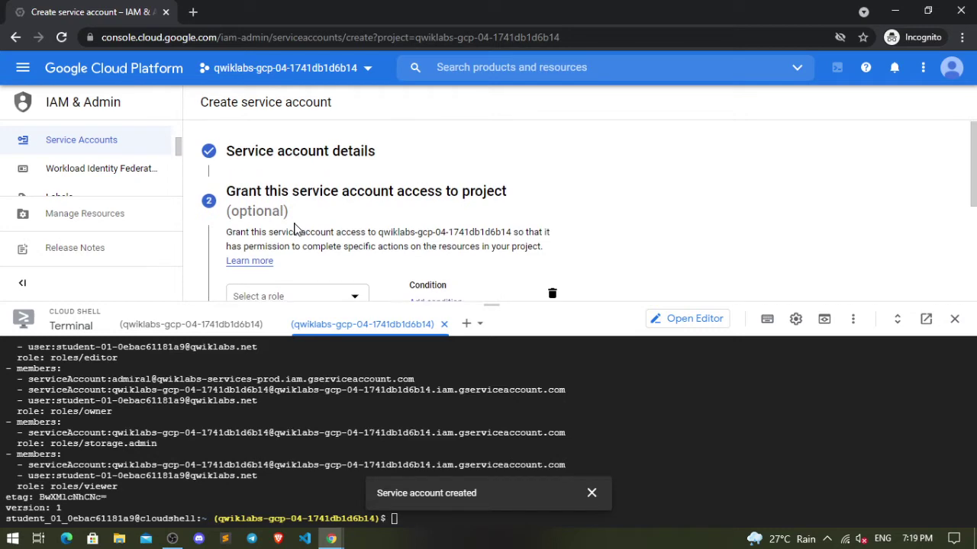
- Open the role picker and browse the Custom, Basic and Access Approval role categories
{"action": "left_click", "coordinate": [351, 154]}
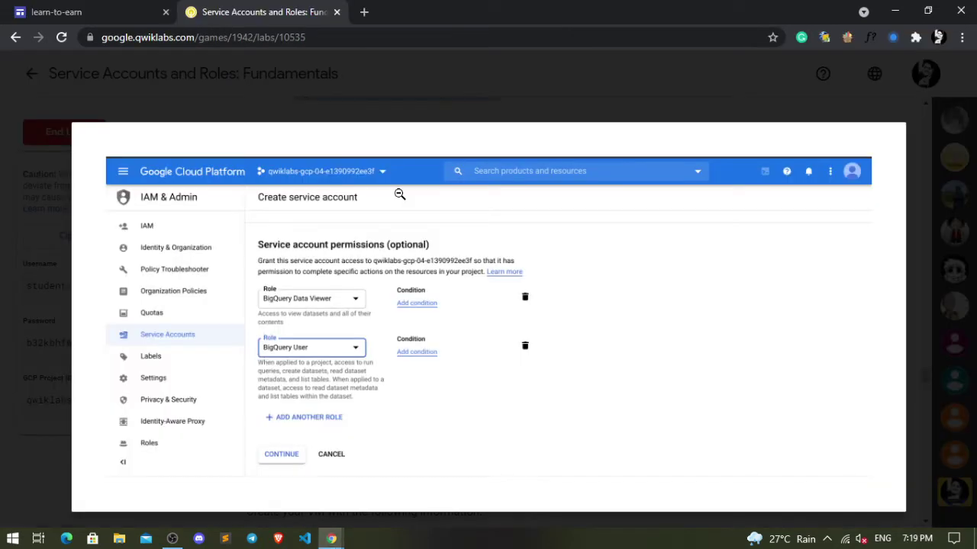
{"action": "left_click", "coordinate": [591, 129]}
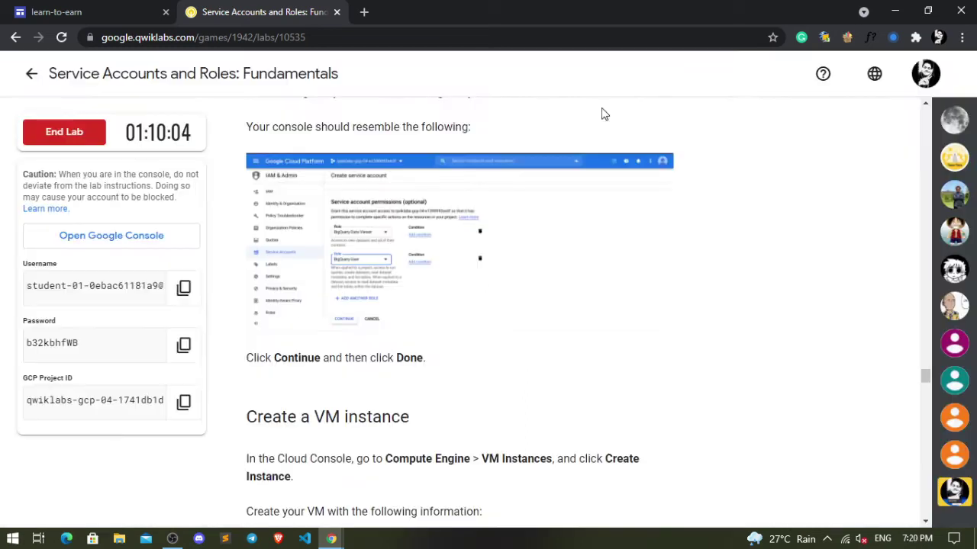
{"action": "scroll", "coordinate": [291, 318], "scroll_direction": "up", "scroll_amount": 2}
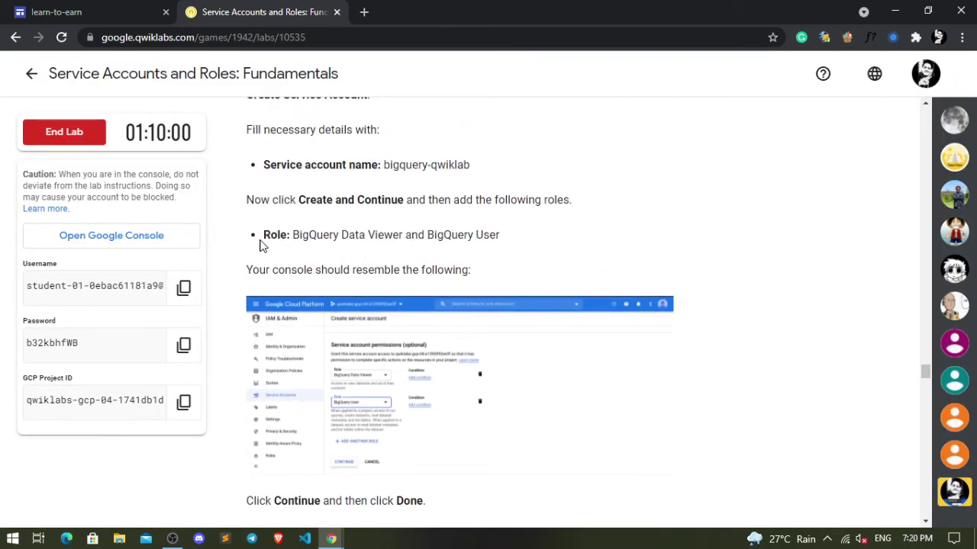
{"action": "left_click_drag", "start_coordinate": [304, 235], "coordinate": [440, 237]}
{"action": "left_click", "coordinate": [439, 237]}
{"action": "key", "text": "alt+Tab"}
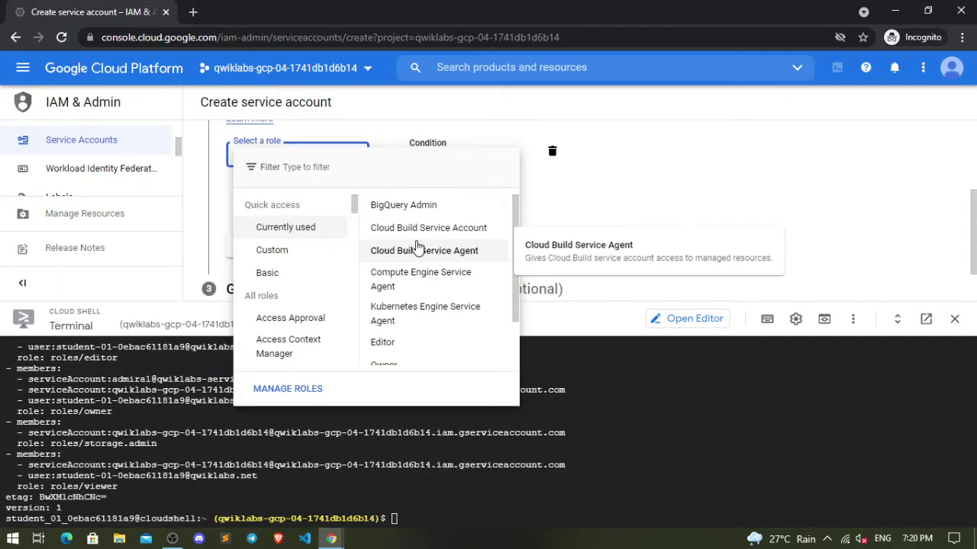
{"action": "scroll", "coordinate": [406, 320], "scroll_direction": "down", "scroll_amount": 2}
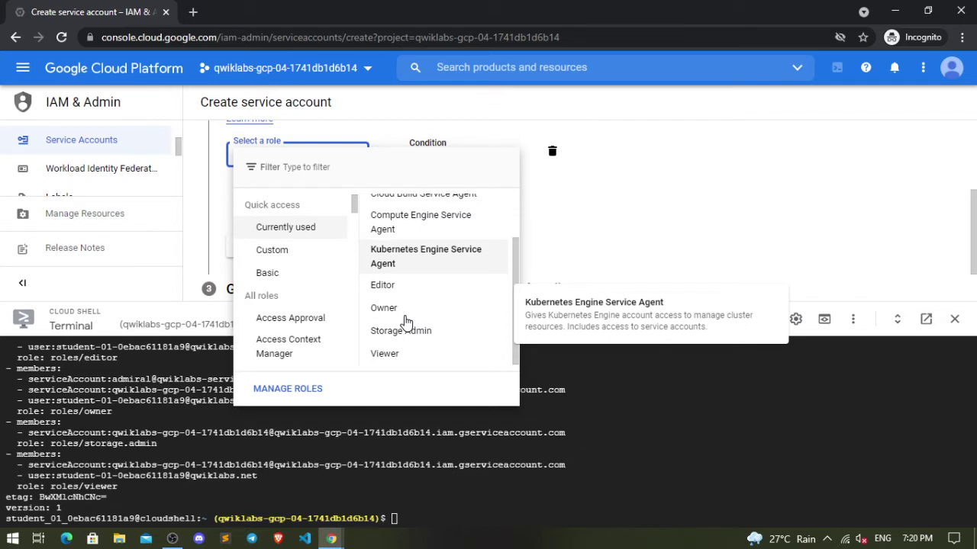
{"action": "left_click", "coordinate": [284, 250]}
{"action": "left_click", "coordinate": [280, 277]}
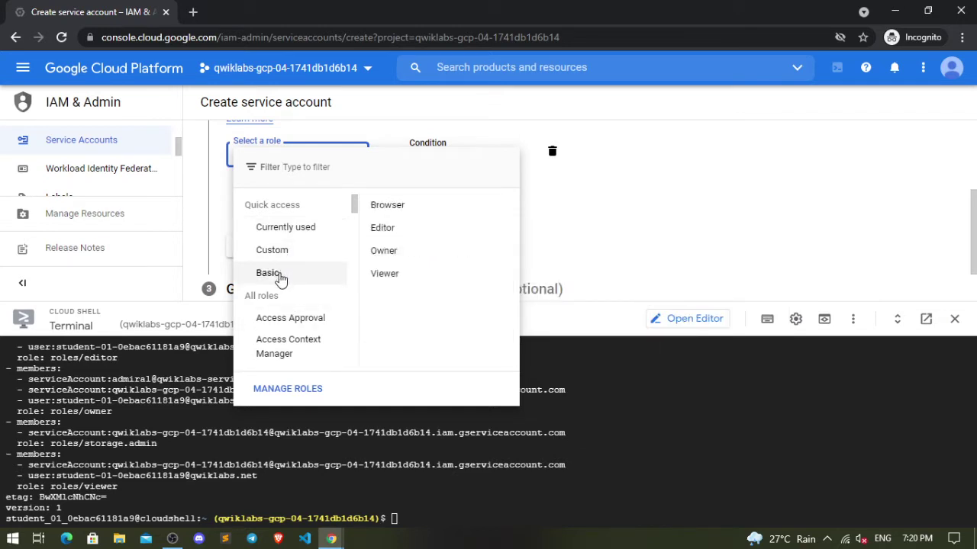
{"action": "left_click", "coordinate": [283, 319]}
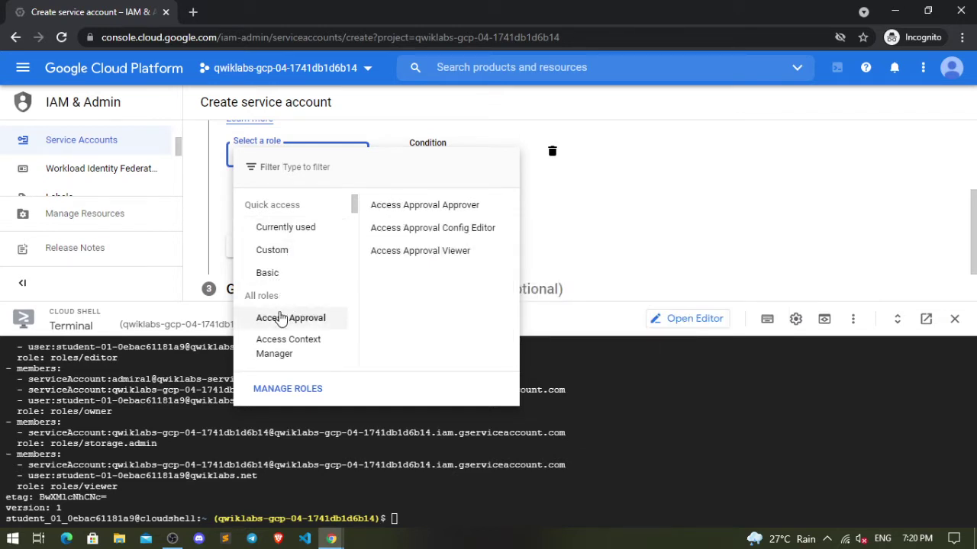
{"action": "scroll", "coordinate": [280, 349], "scroll_direction": "down", "scroll_amount": 1}
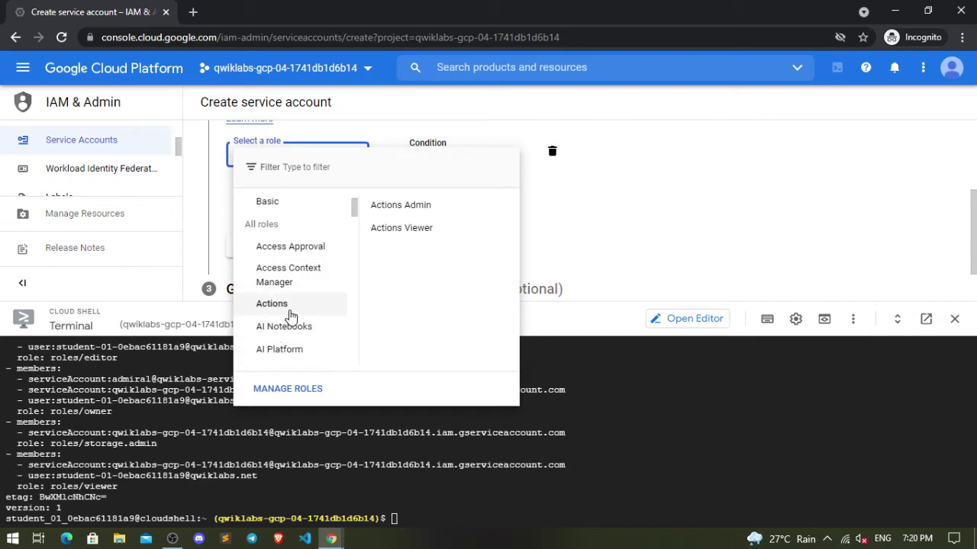
- Filter roles by 'bigq' and grant BigQuery Data Viewer as the first role
{"action": "type", "text": "bi"}
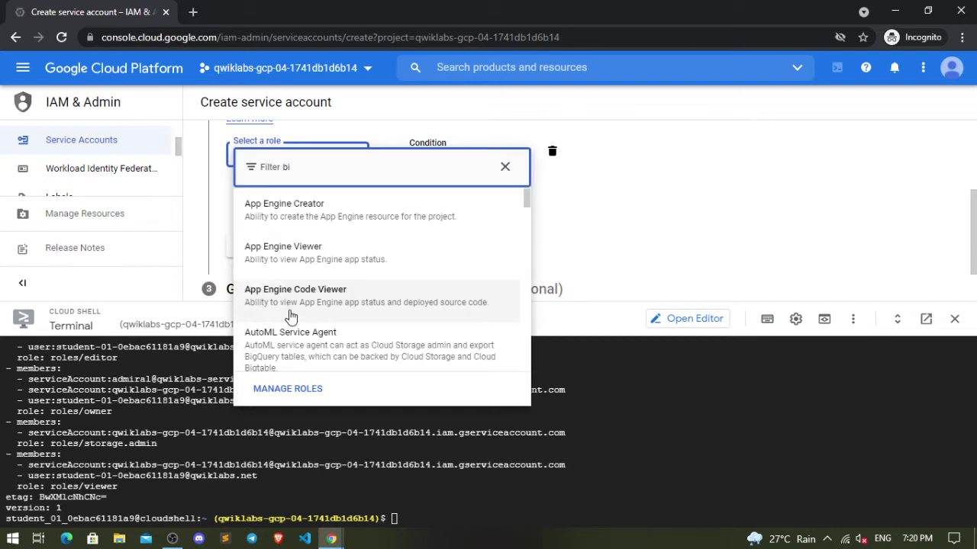
{"action": "type", "text": "g"}
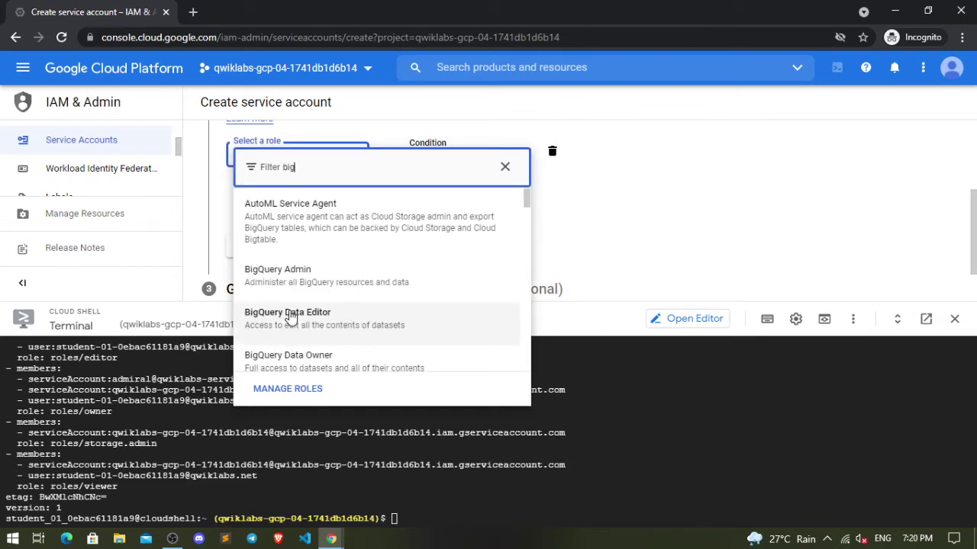
{"action": "scroll", "coordinate": [290, 318], "scroll_direction": "down", "scroll_amount": 2}
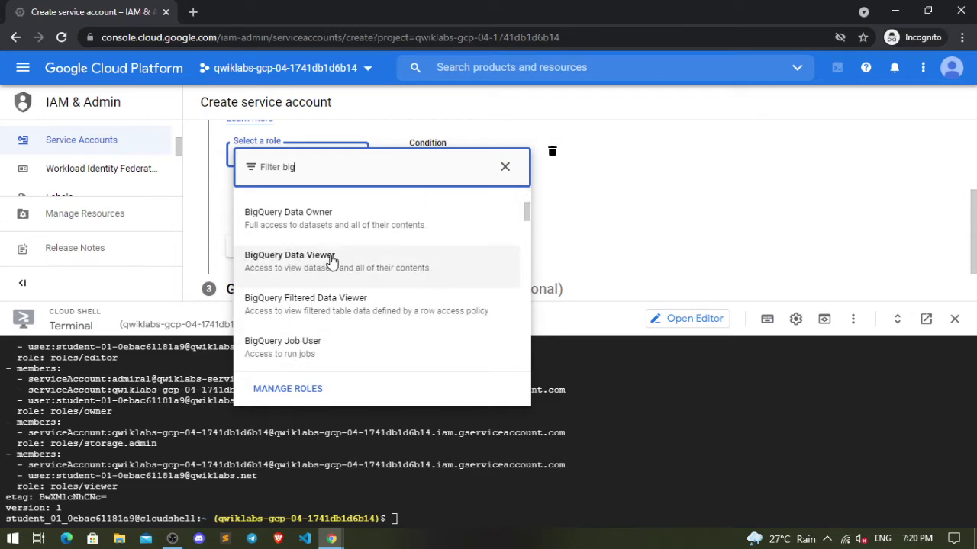
{"action": "key", "text": "alt+Tab"}
{"action": "double_click", "coordinate": [317, 235]}
{"action": "left_click_drag", "start_coordinate": [364, 236], "coordinate": [402, 235]}
{"action": "key", "text": "alt+Tab"}
{"action": "left_click", "coordinate": [345, 265]}
- Add a second role, BigQuery User, filtered by 'bigq'
{"action": "left_click", "coordinate": [252, 219]}
{"action": "key", "text": "alt+Tab"}
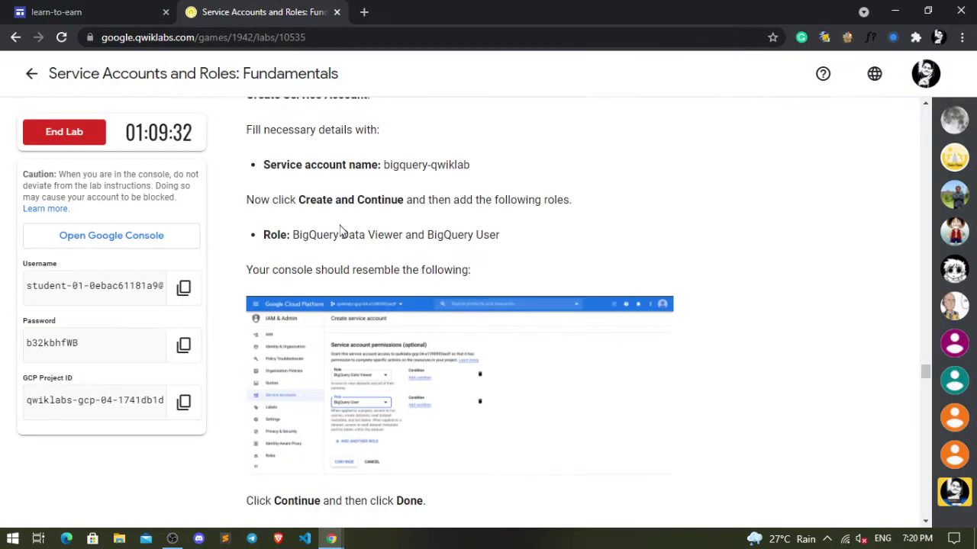
{"action": "left_click_drag", "start_coordinate": [425, 239], "coordinate": [517, 244]}
{"action": "key", "text": "alt+Tab"}
{"action": "left_click", "coordinate": [328, 229]}
{"action": "left_click", "coordinate": [328, 229]}
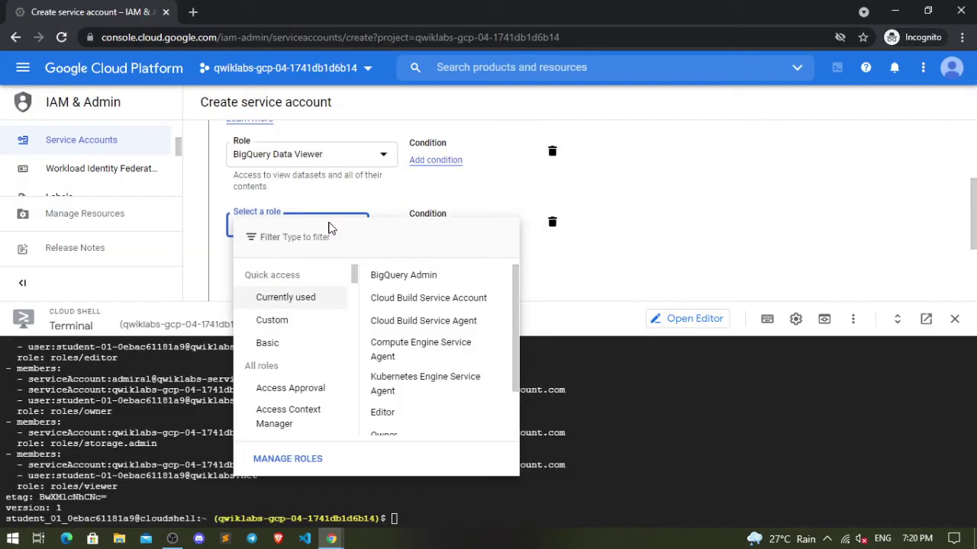
{"action": "type", "text": "bigq"}
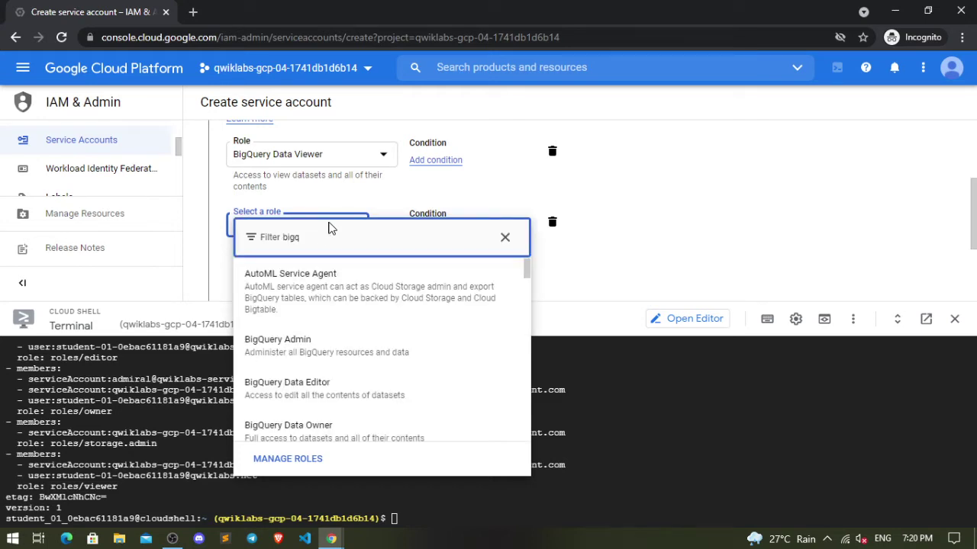
{"action": "scroll", "coordinate": [316, 308], "scroll_direction": "down", "scroll_amount": 2}
{"action": "scroll", "coordinate": [326, 316], "scroll_direction": "down", "scroll_amount": 1}
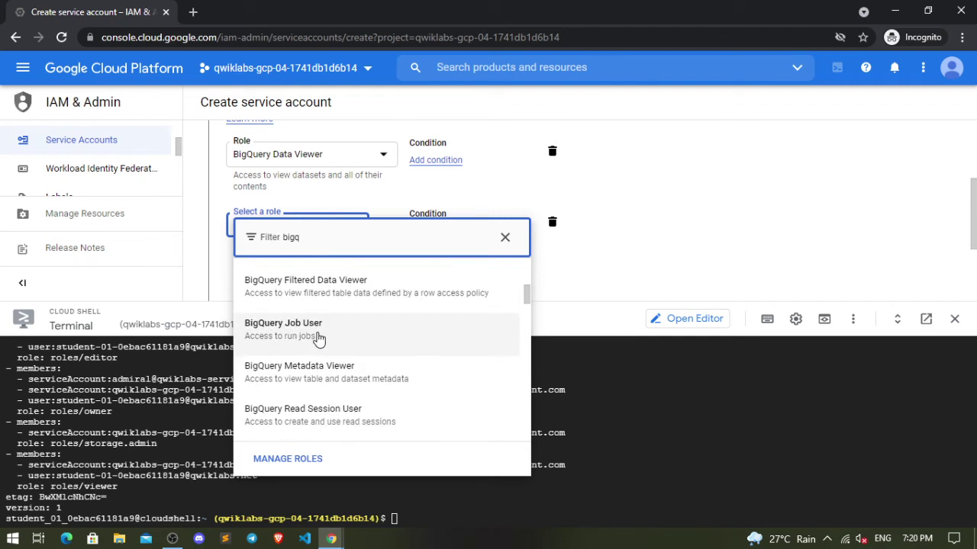
{"action": "scroll", "coordinate": [319, 339], "scroll_direction": "down", "scroll_amount": 2}
{"action": "scroll", "coordinate": [320, 339], "scroll_direction": "down", "scroll_amount": 2}
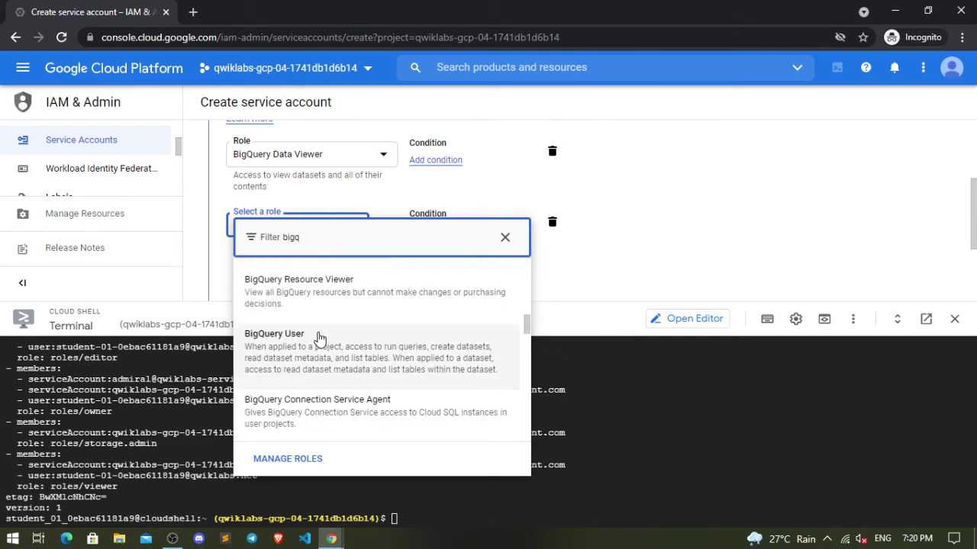
{"action": "left_click", "coordinate": [321, 338]}
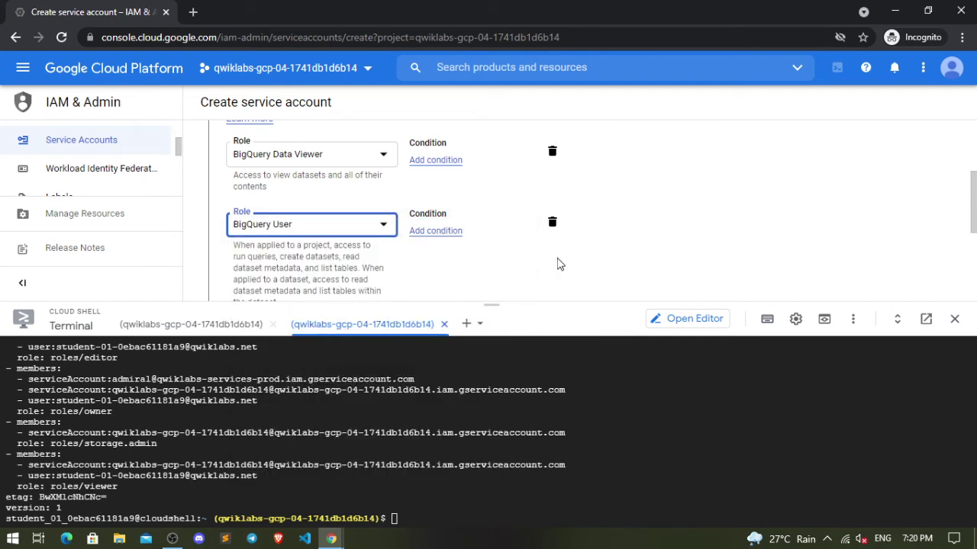
- Finish creating the service account with both BigQuery roles using DONE
{"action": "scroll", "coordinate": [479, 244], "scroll_direction": "down", "scroll_amount": 1}
{"action": "key", "text": "alt+Tab"}
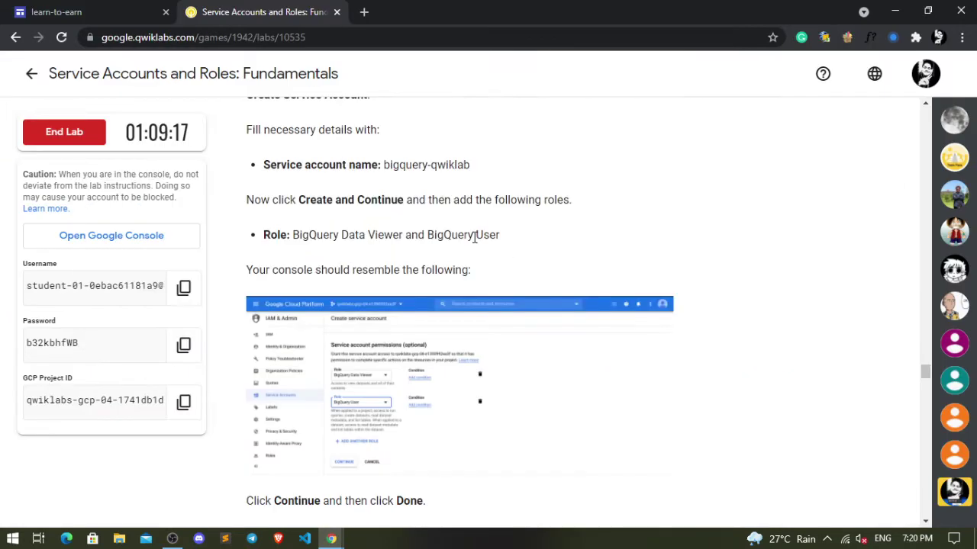
{"action": "scroll", "coordinate": [475, 238], "scroll_direction": "down", "scroll_amount": 1}
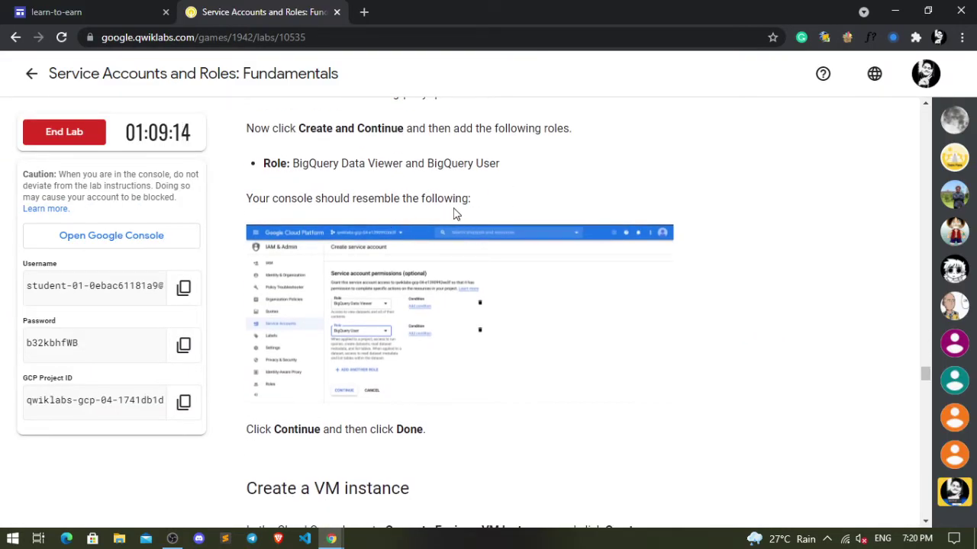
{"action": "scroll", "coordinate": [455, 213], "scroll_direction": "down", "scroll_amount": 1}
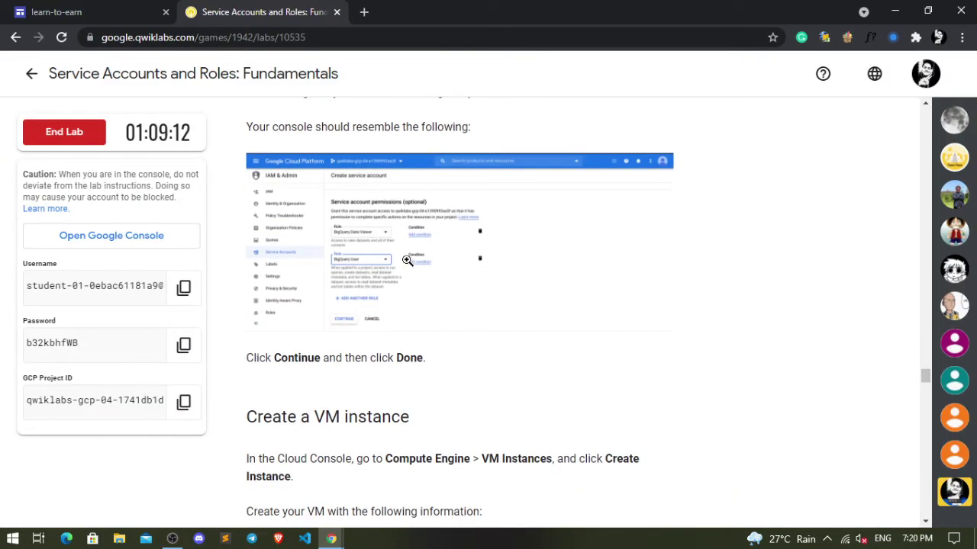
{"action": "scroll", "coordinate": [357, 242], "scroll_direction": "down", "scroll_amount": 1}
{"action": "scroll", "coordinate": [357, 242], "scroll_direction": "down", "scroll_amount": 1}
{"action": "key", "text": "alt+Tab"}
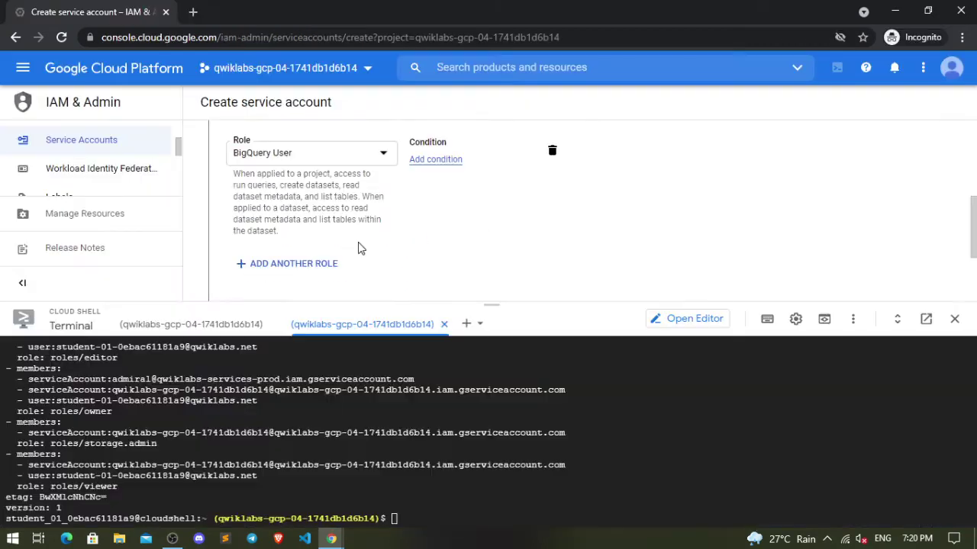
{"action": "scroll", "coordinate": [360, 245], "scroll_direction": "down", "scroll_amount": 2}
{"action": "left_click", "coordinate": [226, 278]}
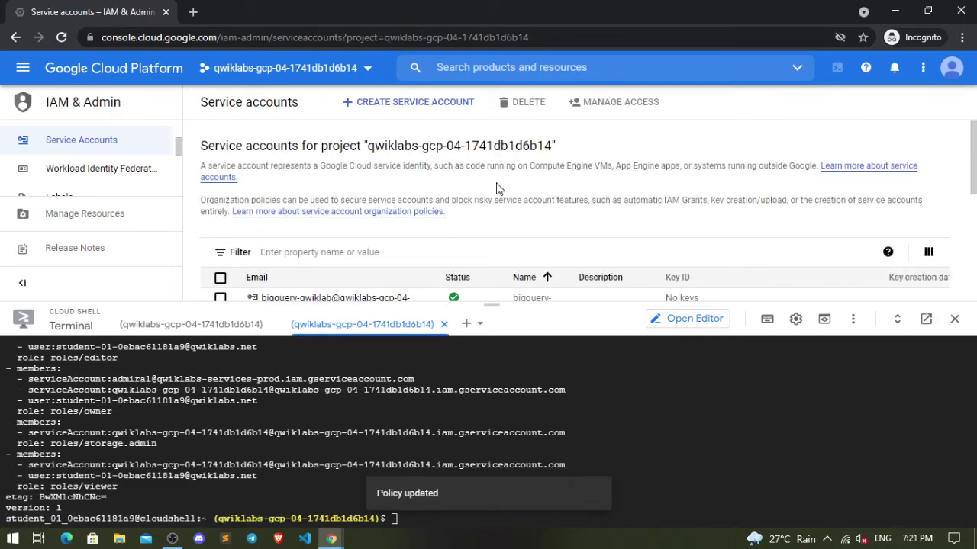
- Confirm bigquery-qwiklab in the service accounts list, then read the Compute Engine VM step
{"action": "scroll", "coordinate": [497, 183], "scroll_direction": "down", "scroll_amount": 1}
{"action": "scroll", "coordinate": [490, 325], "scroll_direction": "up", "scroll_amount": 1}
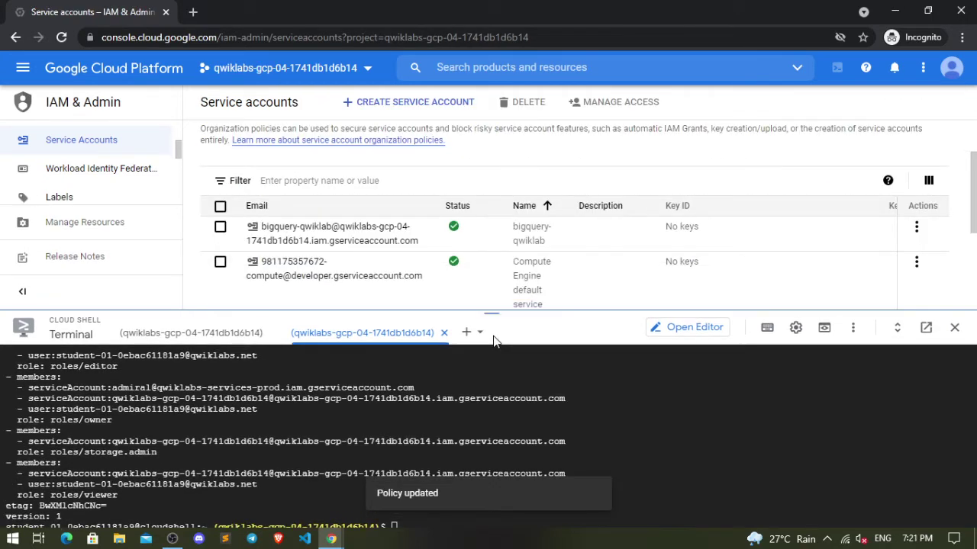
{"action": "scroll", "coordinate": [474, 314], "scroll_direction": "down", "scroll_amount": 2}
{"action": "scroll", "coordinate": [473, 308], "scroll_direction": "up", "scroll_amount": 2}
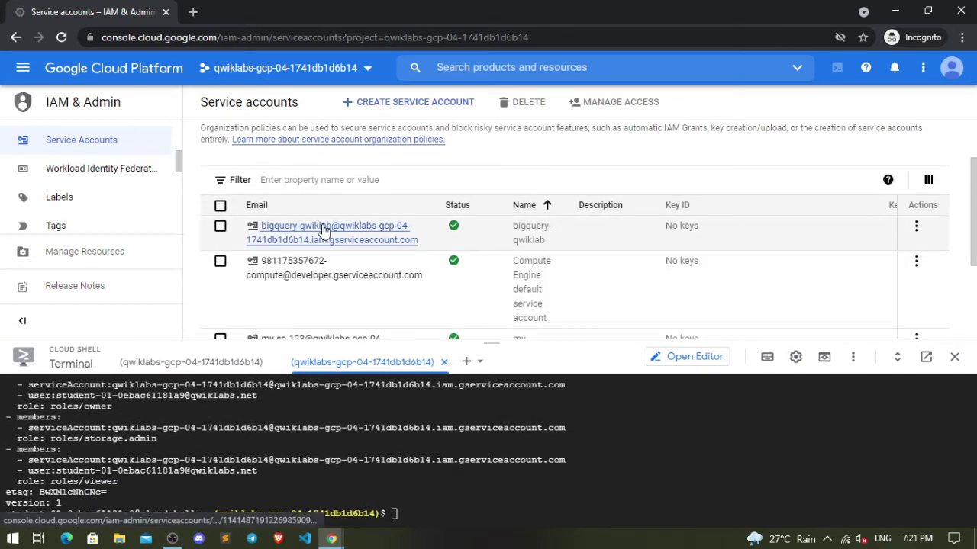
{"action": "key", "text": "alt+Tab"}
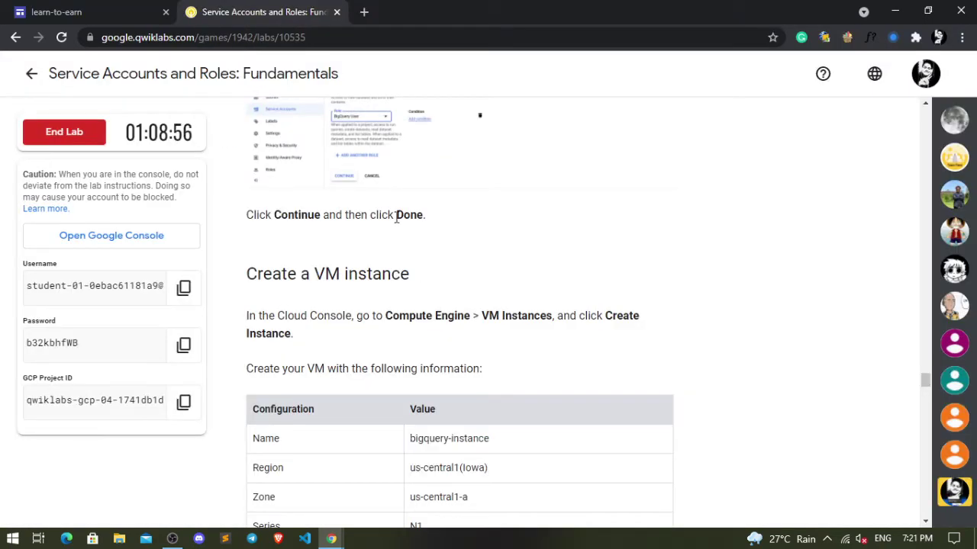
{"action": "scroll", "coordinate": [432, 208], "scroll_direction": "down", "scroll_amount": 1}
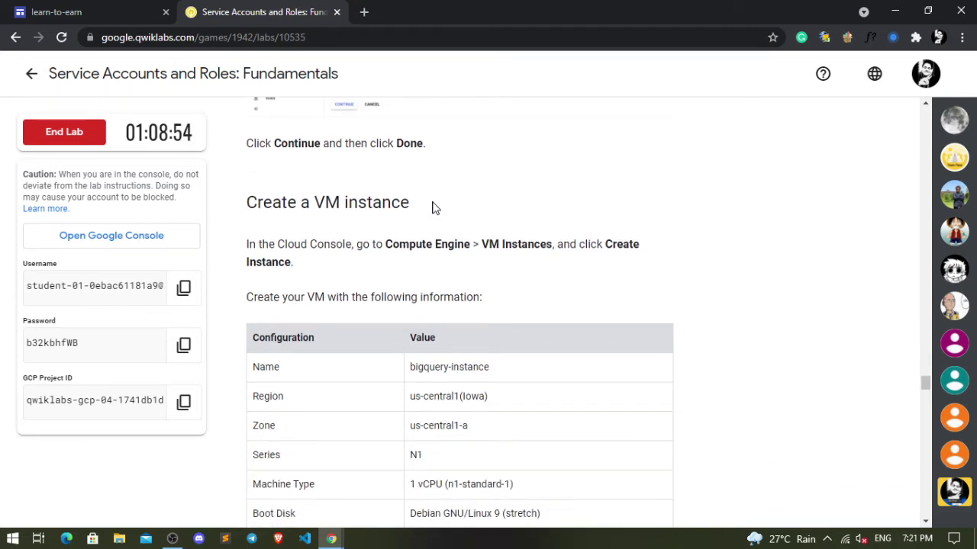
{"action": "scroll", "coordinate": [431, 209], "scroll_direction": "down", "scroll_amount": 1}
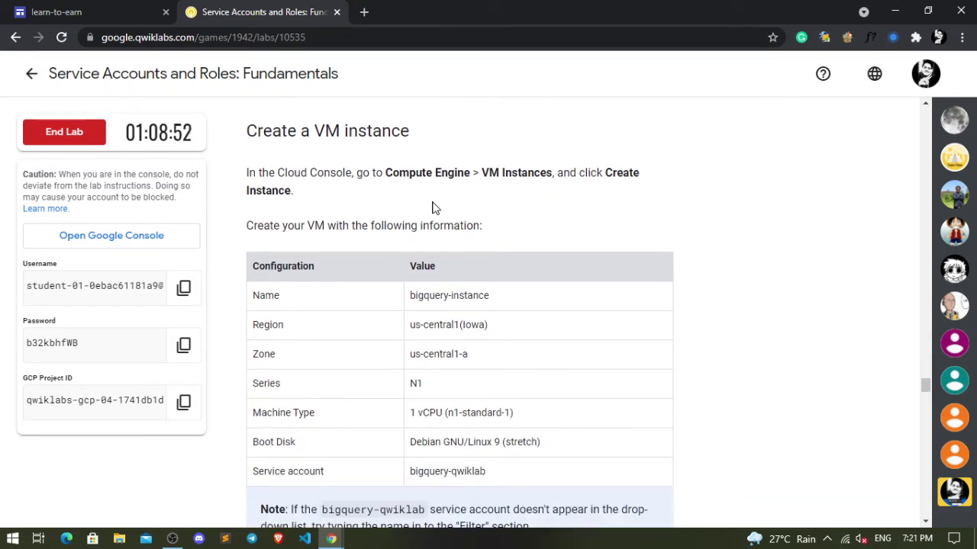
{"action": "left_click_drag", "start_coordinate": [386, 173], "coordinate": [479, 173]}
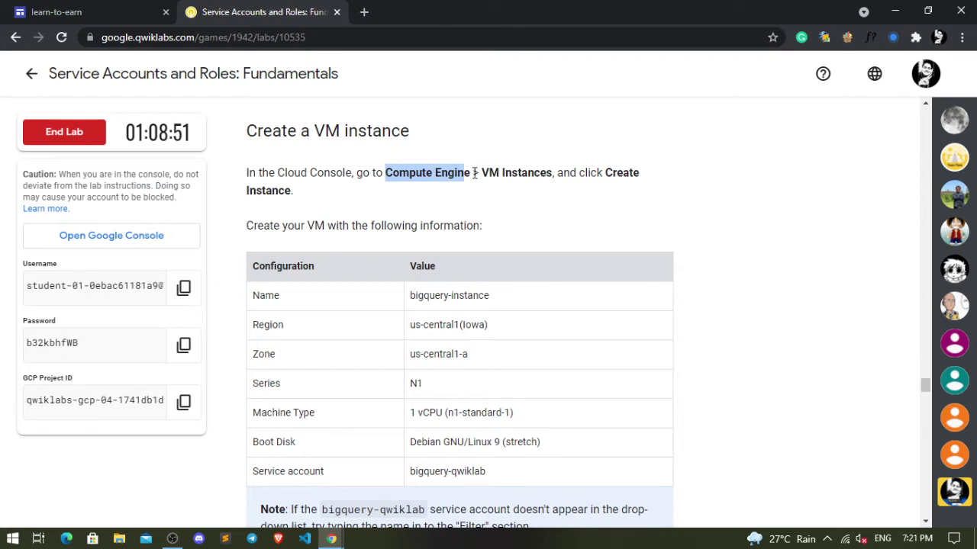
{"action": "key", "text": "alt+Tab"}
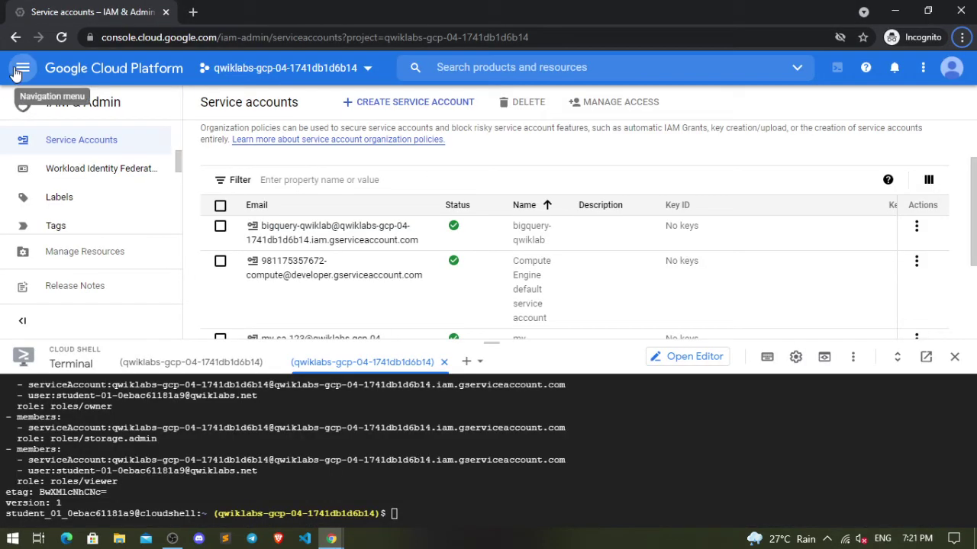
- Navigate to Compute Engine > VM instances from the navigation menu
{"action": "left_click", "coordinate": [23, 67]}
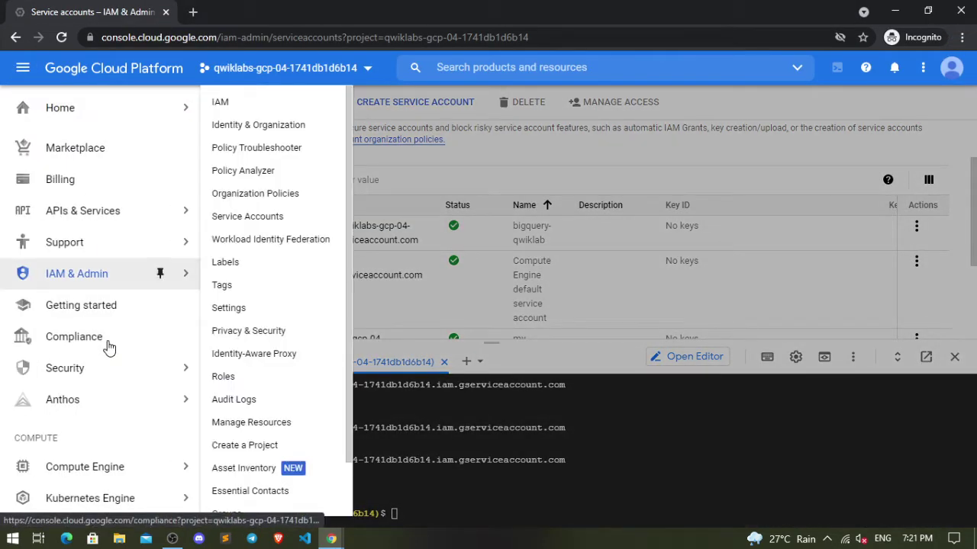
{"action": "key", "text": "alt+Tab"}
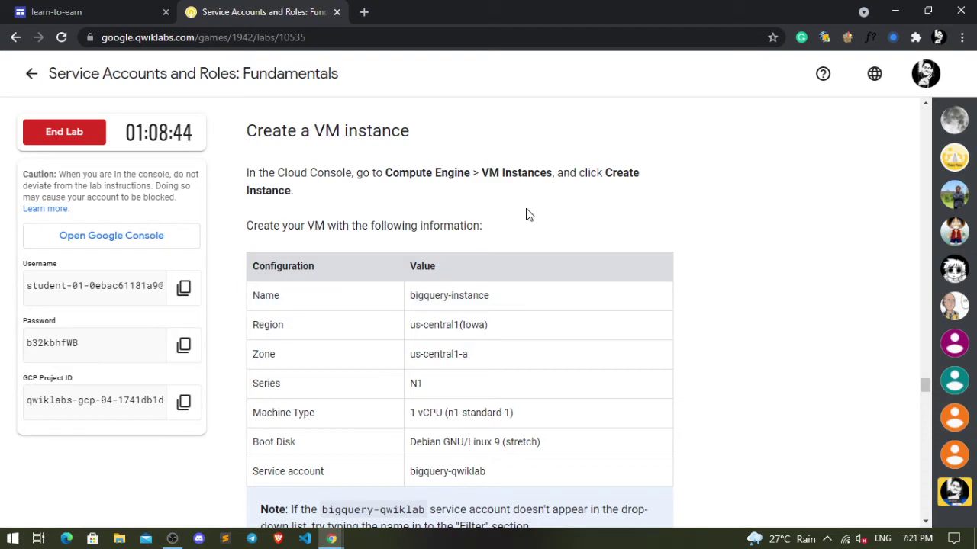
{"action": "key", "text": "alt+Tab"}
{"action": "mouse_move", "coordinate": [77, 272]}
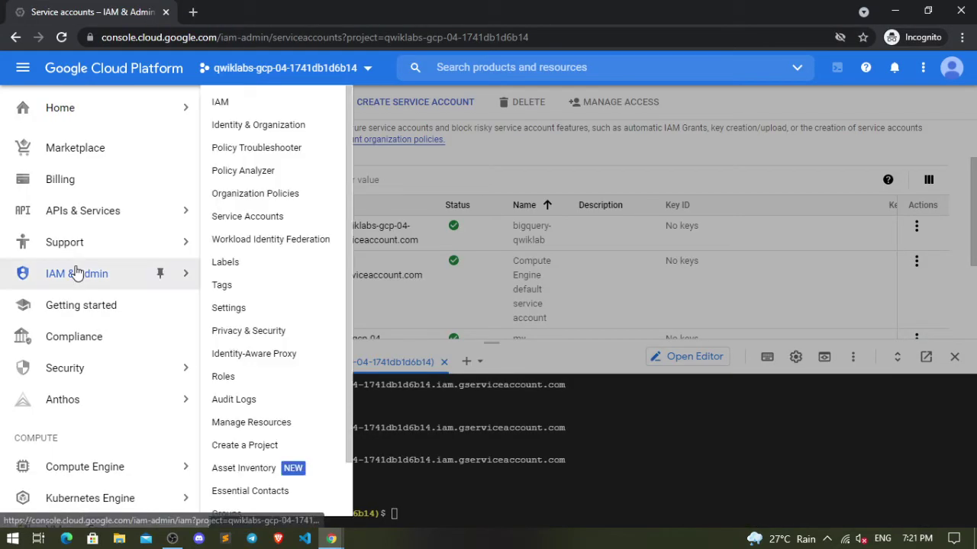
{"action": "scroll", "coordinate": [76, 272], "scroll_direction": "down", "scroll_amount": 2}
{"action": "scroll", "coordinate": [76, 267], "scroll_direction": "down", "scroll_amount": 2}
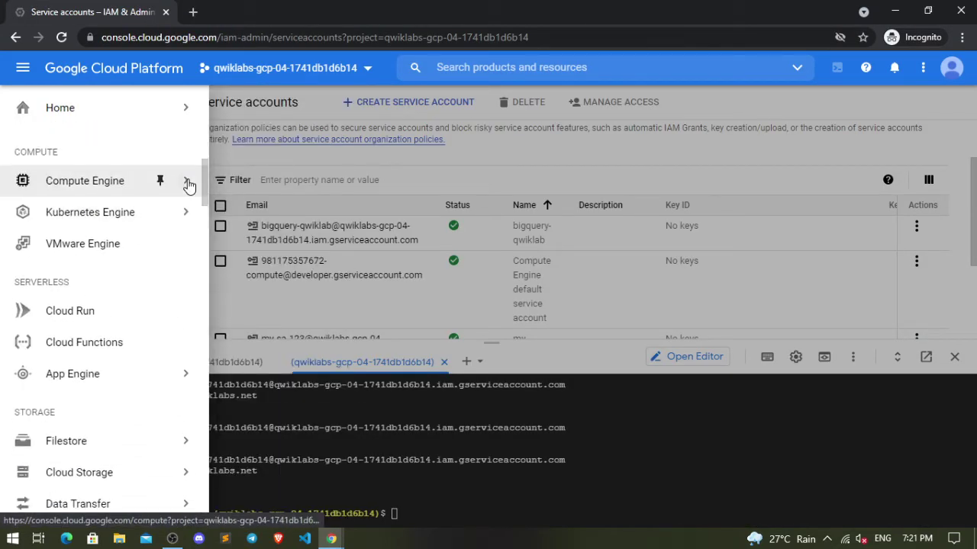
{"action": "key", "text": "alt+Tab"}
{"action": "key", "text": "alt+Tab"}
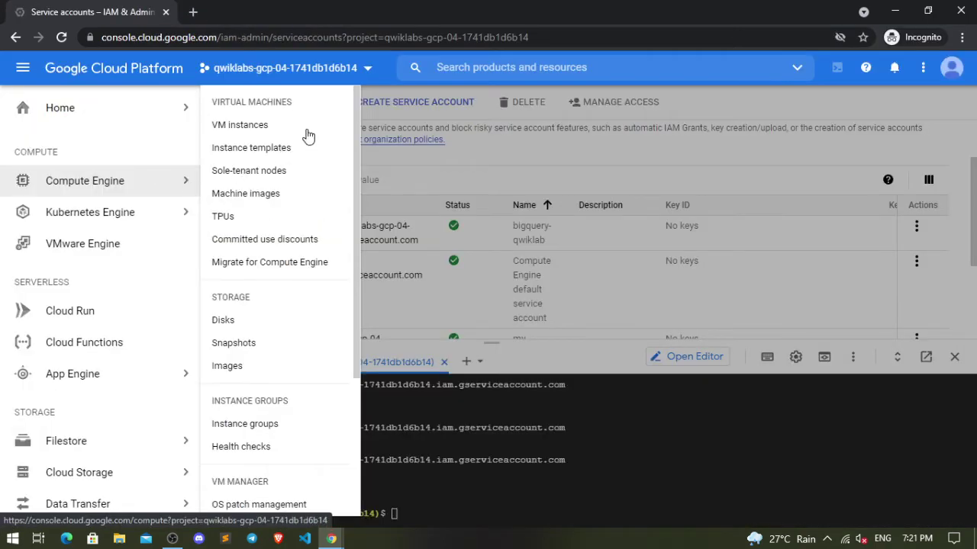
{"action": "left_click", "coordinate": [307, 130]}
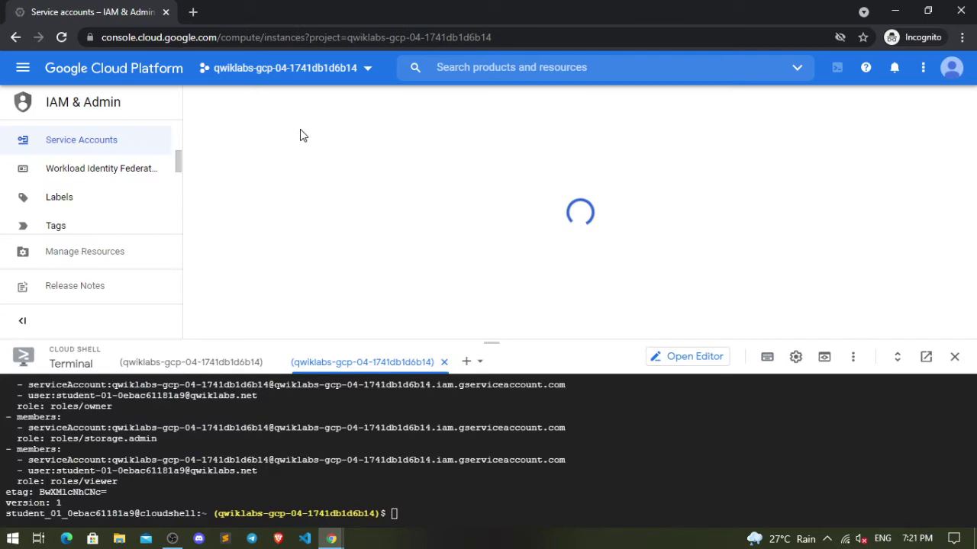
- Start a new VM instance and select its name, bigquery-instance, in the instructions
{"action": "key", "text": "alt+Tab"}
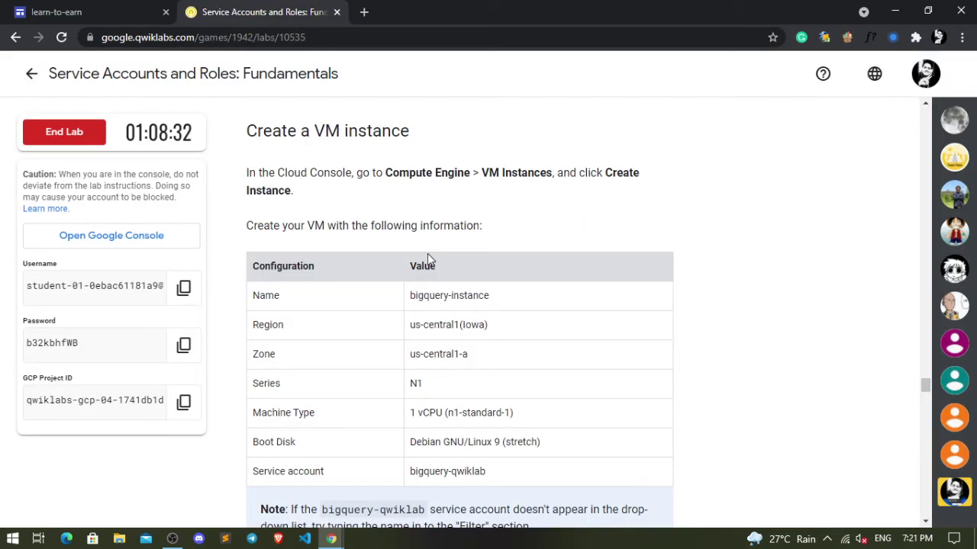
{"action": "key", "text": "alt+Tab"}
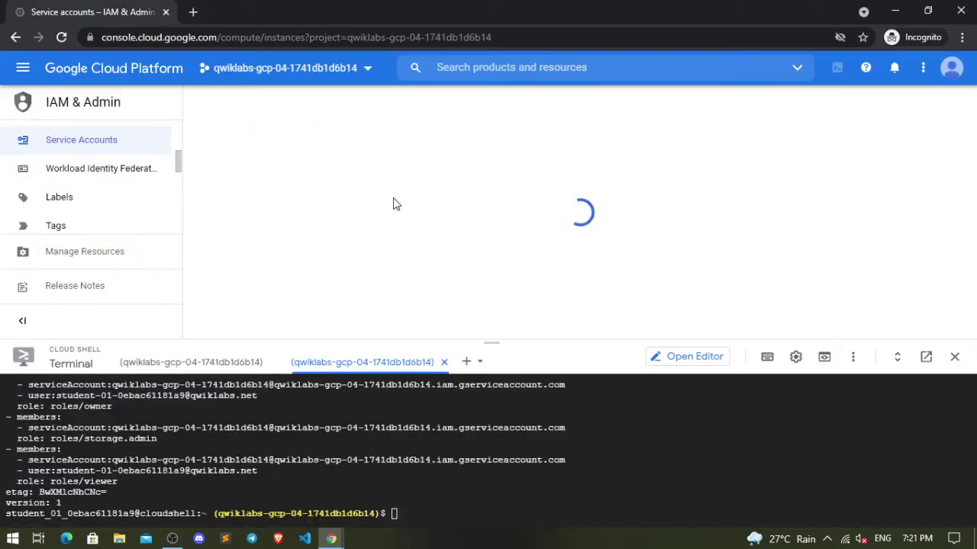
{"action": "key", "text": "alt+Tab"}
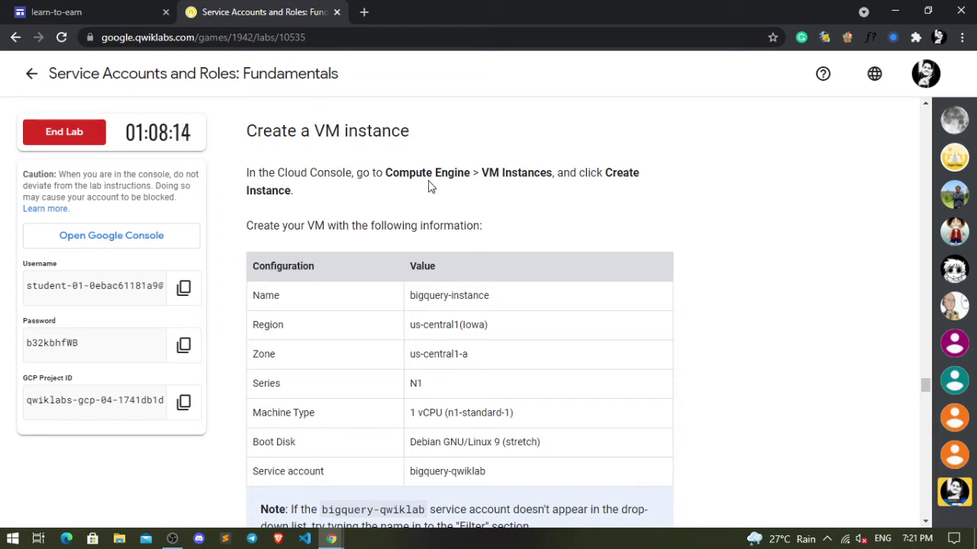
{"action": "key", "text": "alt+Tab"}
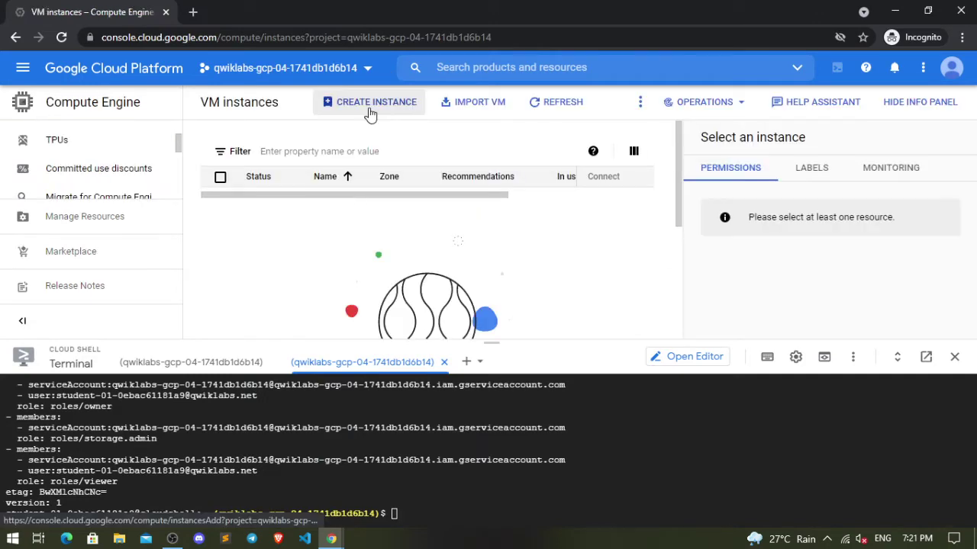
{"action": "left_click", "coordinate": [370, 109]}
{"action": "key", "text": "alt+Tab"}
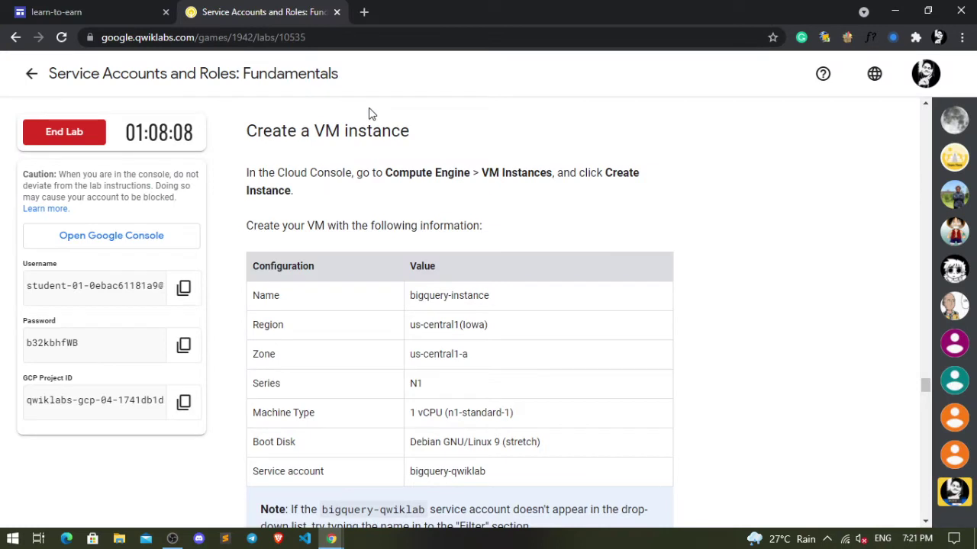
{"action": "left_click_drag", "start_coordinate": [410, 295], "coordinate": [491, 296]}
{"action": "key", "text": "ctrl+c"}
{"action": "key", "text": "alt+Tab"}
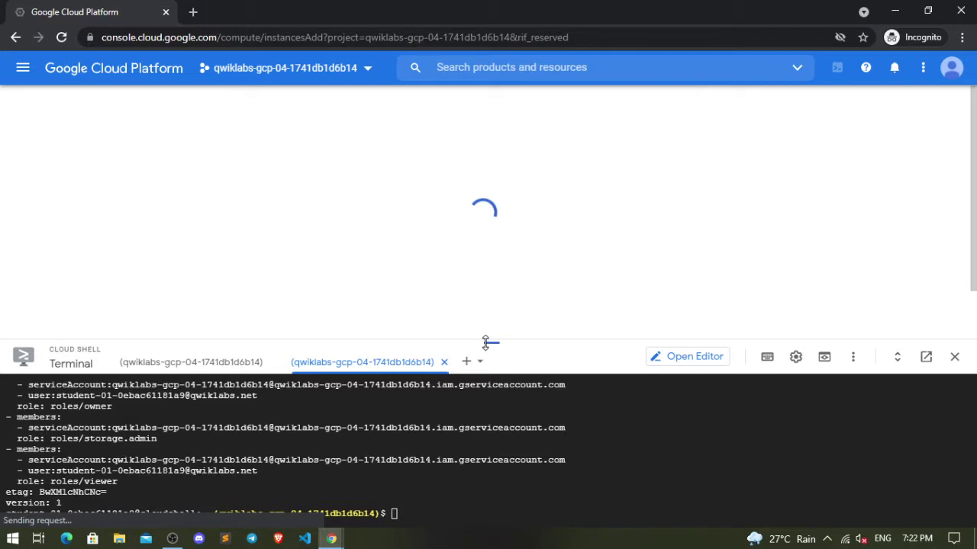
- Shrink Cloud Shell, name the instance bigquery-instance, and check region us-central1, zone us-central1-a
{"action": "left_click_drag", "start_coordinate": [486, 342], "coordinate": [488, 484]}
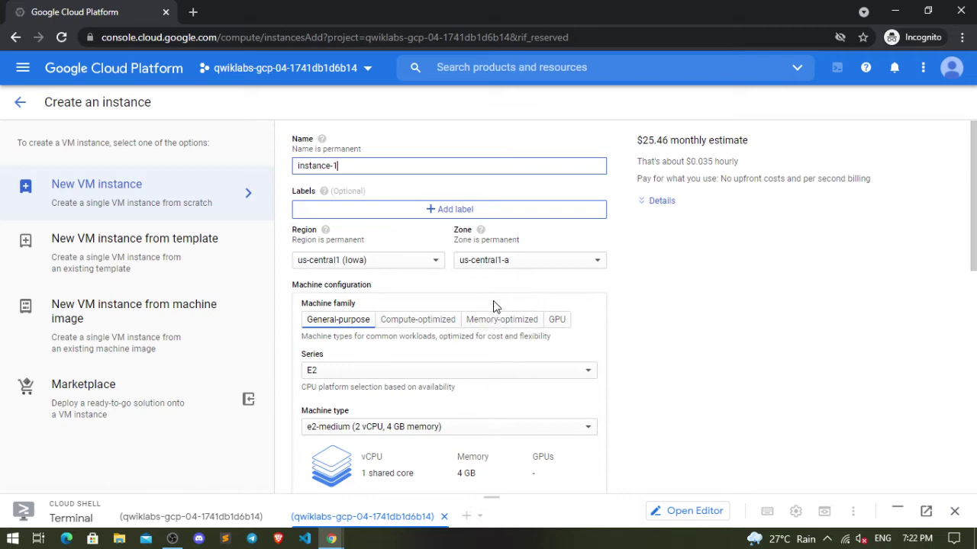
{"action": "key", "text": "alt+Tab"}
{"action": "key", "text": "alt+Tab"}
{"action": "key", "text": "ctrl+a"}
{"action": "key", "text": "ctrl+v"}
{"action": "key", "text": "alt+Tab"}
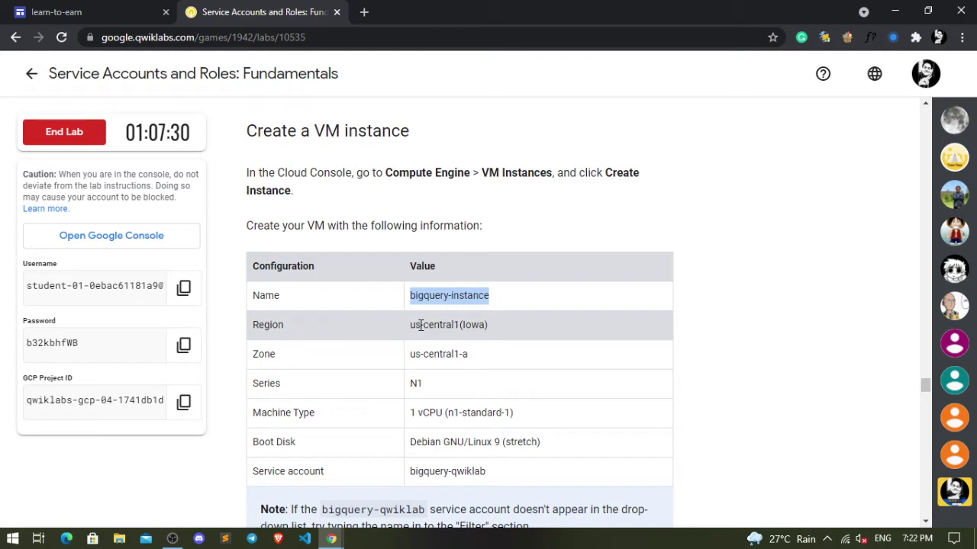
{"action": "key", "text": "alt+Tab"}
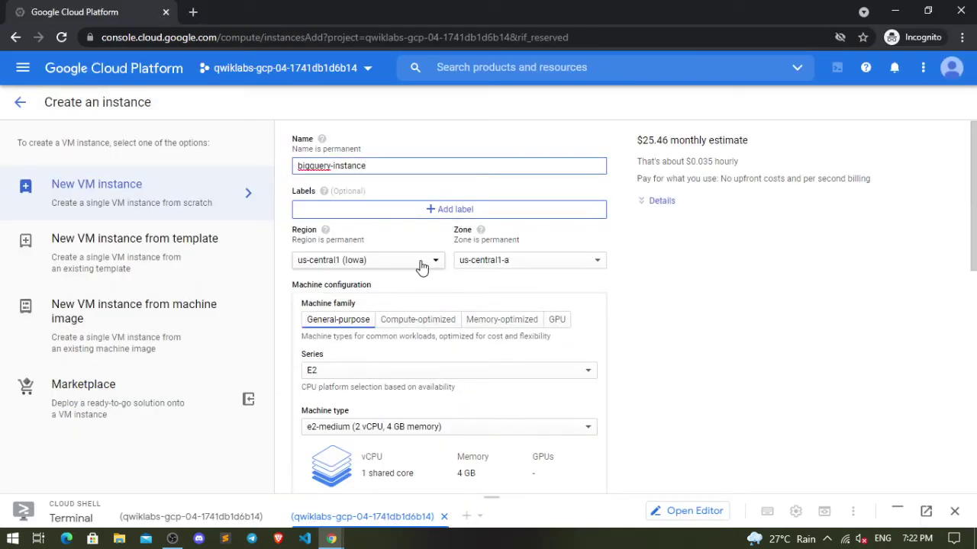
{"action": "key", "text": "alt+Tab"}
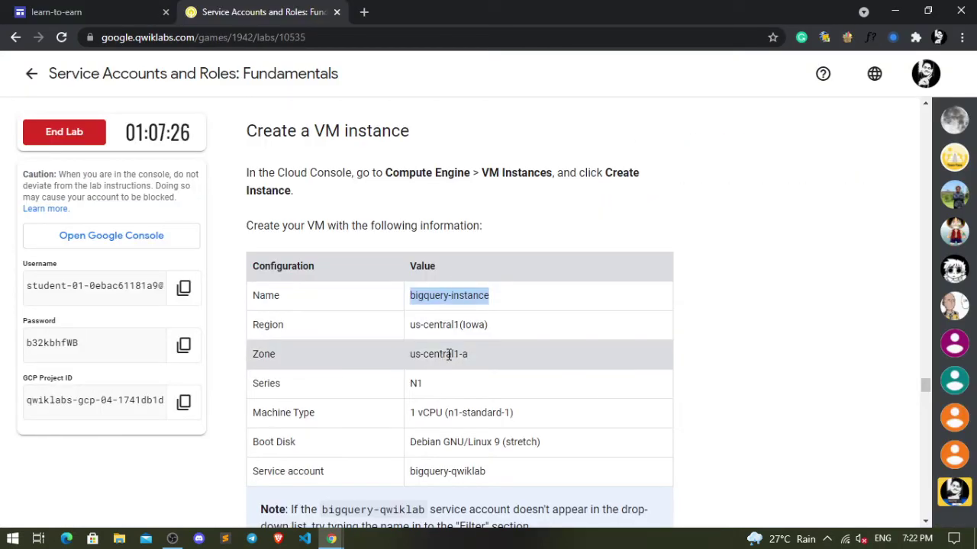
{"action": "key", "text": "alt+Tab"}
{"action": "key", "text": "alt+Tab"}
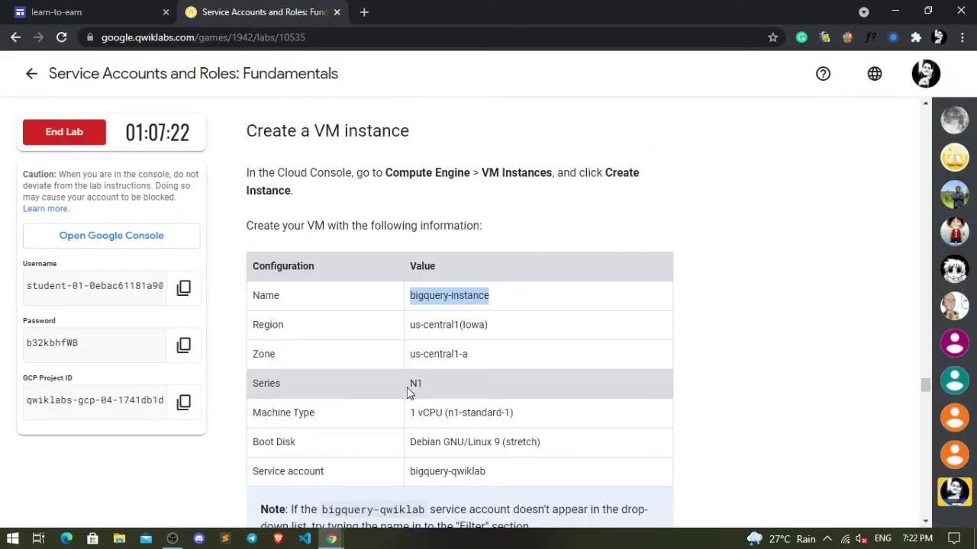
{"action": "key", "text": "alt+Tab"}
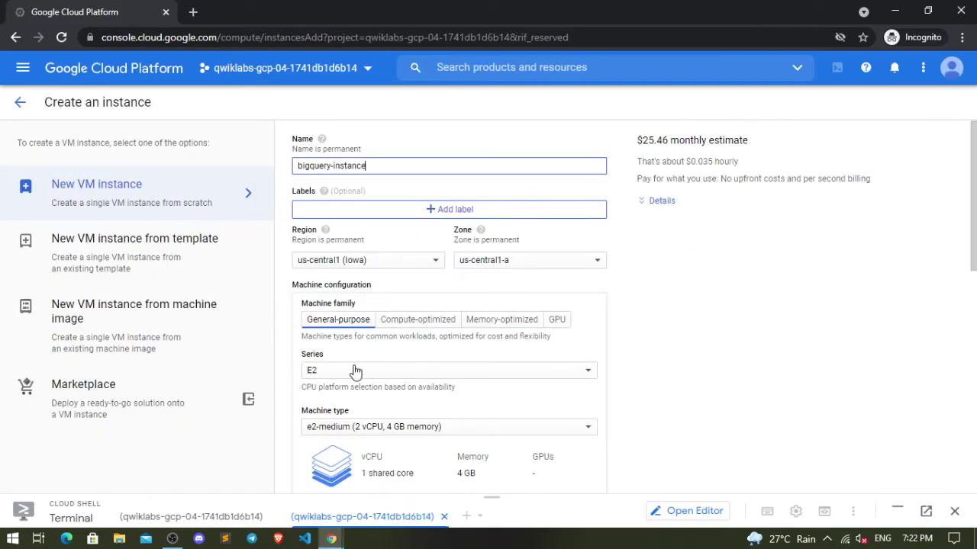
- Set the machine series to N1
{"action": "left_click", "coordinate": [355, 371]}
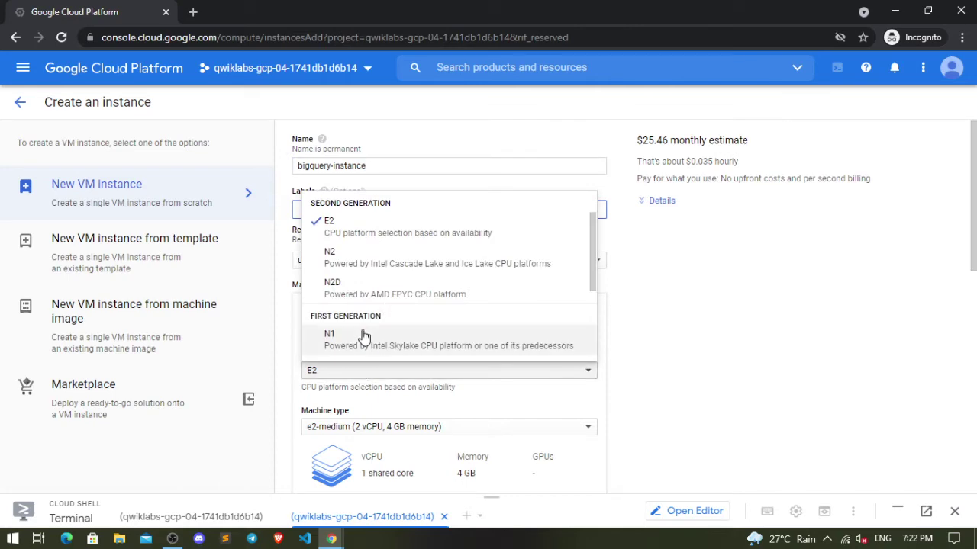
{"action": "left_click", "coordinate": [511, 353]}
{"action": "key", "text": "alt+Tab"}
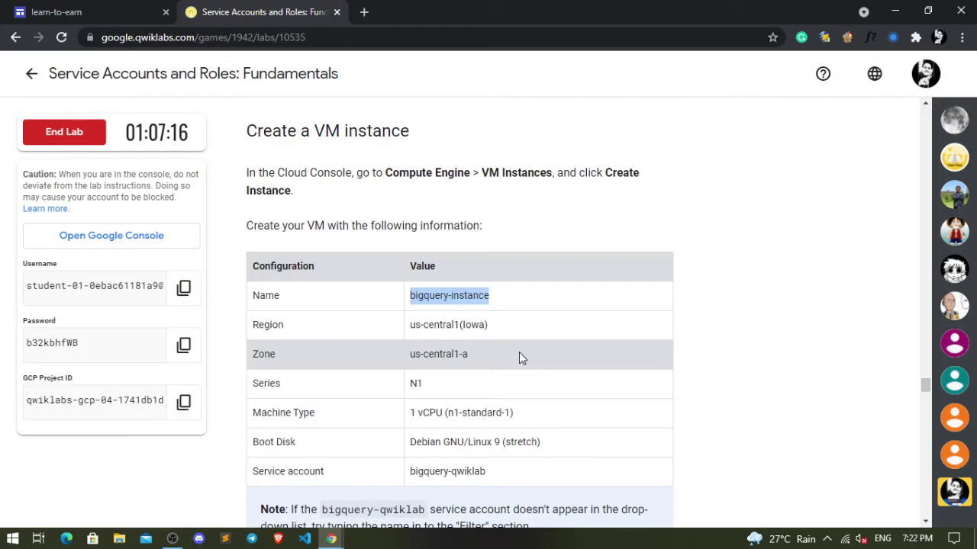
{"action": "scroll", "coordinate": [519, 352], "scroll_direction": "down", "scroll_amount": 1}
{"action": "left_click", "coordinate": [759, 318]}
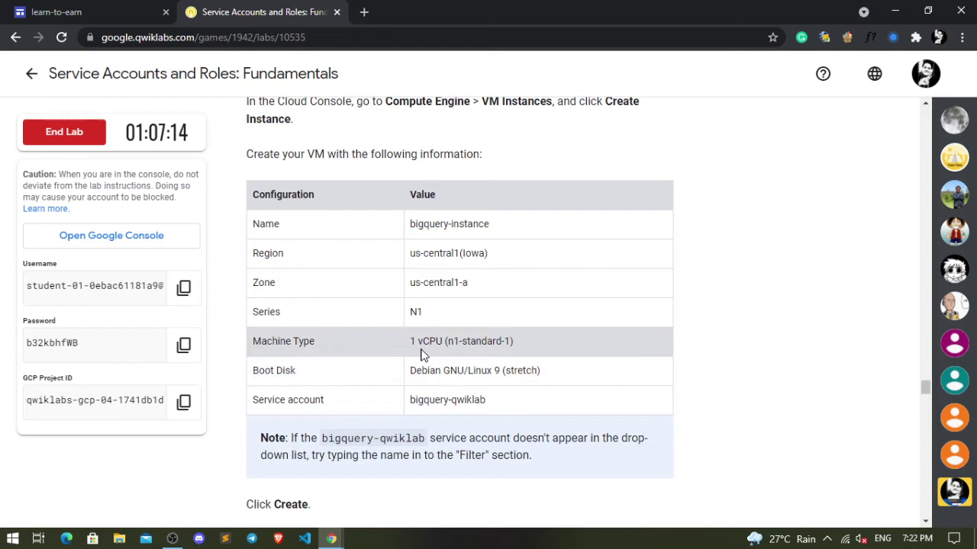
{"action": "key", "text": "alt+Tab"}
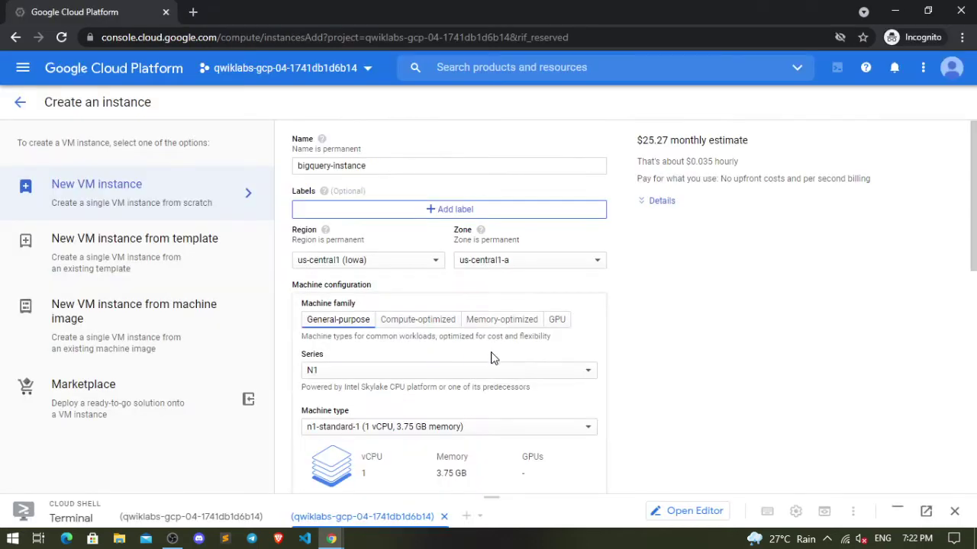
{"action": "scroll", "coordinate": [495, 358], "scroll_direction": "down", "scroll_amount": 1}
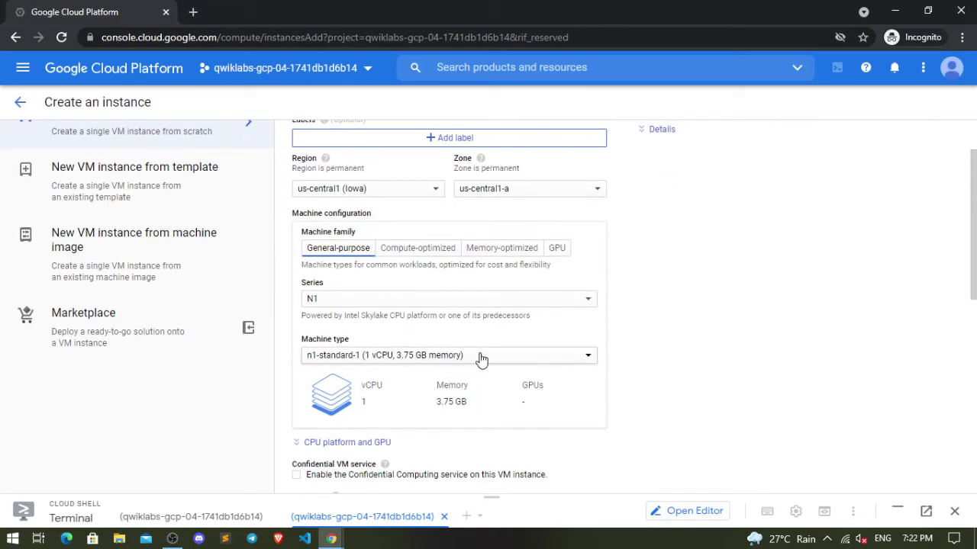
{"action": "key", "text": "alt+Tab"}
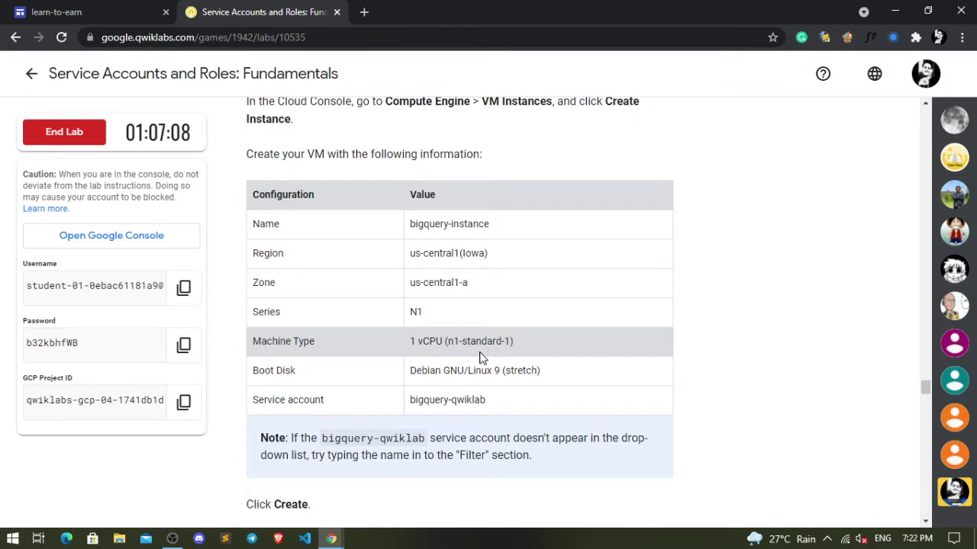
{"action": "key", "text": "alt+Tab"}
- Choose n1-standard-1 as the machine type
{"action": "left_click", "coordinate": [481, 359]}
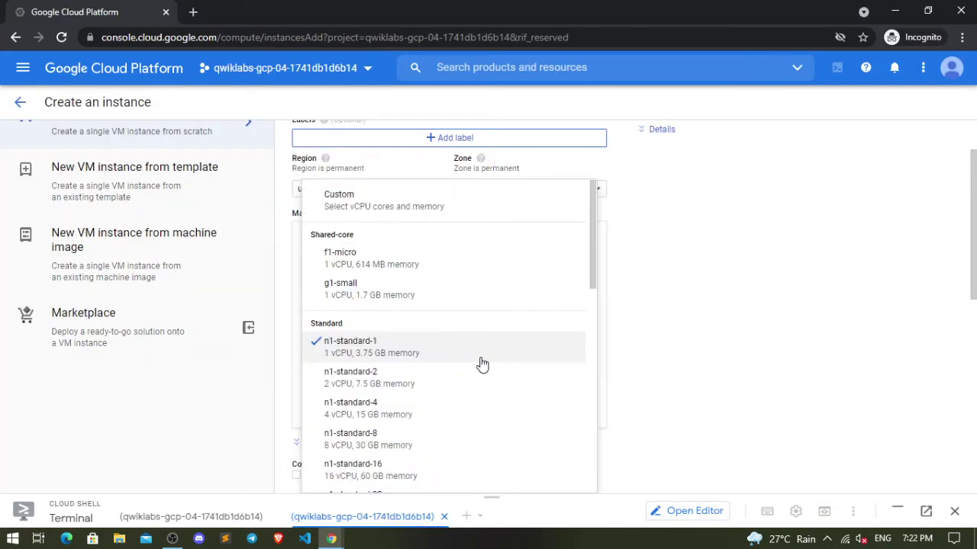
{"action": "scroll", "coordinate": [482, 365], "scroll_direction": "up", "scroll_amount": 1}
{"action": "scroll", "coordinate": [483, 365], "scroll_direction": "down", "scroll_amount": 3}
{"action": "scroll", "coordinate": [501, 296], "scroll_direction": "down", "scroll_amount": 3}
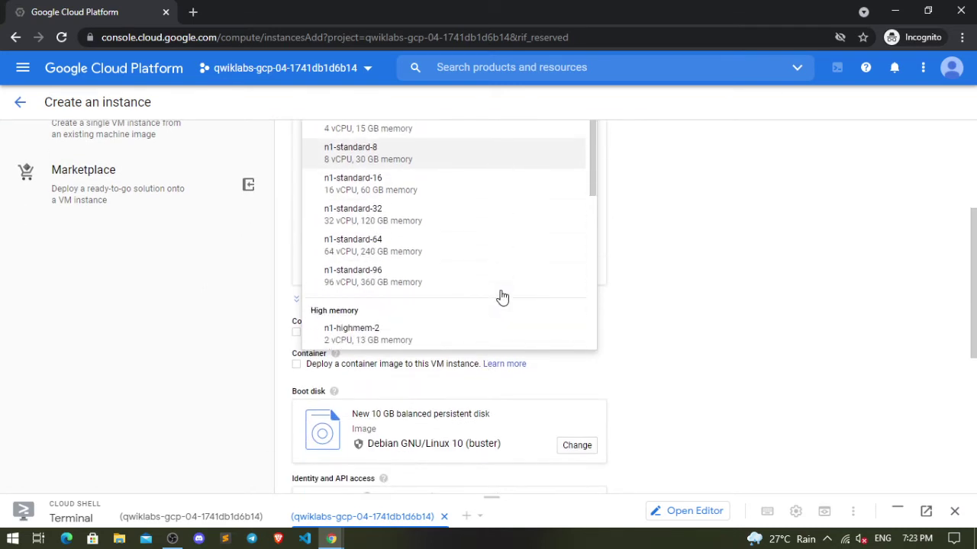
{"action": "scroll", "coordinate": [763, 292], "scroll_direction": "down", "scroll_amount": 2}
{"action": "scroll", "coordinate": [822, 282], "scroll_direction": "up", "scroll_amount": 2}
{"action": "scroll", "coordinate": [663, 288], "scroll_direction": "up", "scroll_amount": 2}
{"action": "scroll", "coordinate": [663, 288], "scroll_direction": "up", "scroll_amount": 1}
{"action": "scroll", "coordinate": [505, 329], "scroll_direction": "up", "scroll_amount": 1}
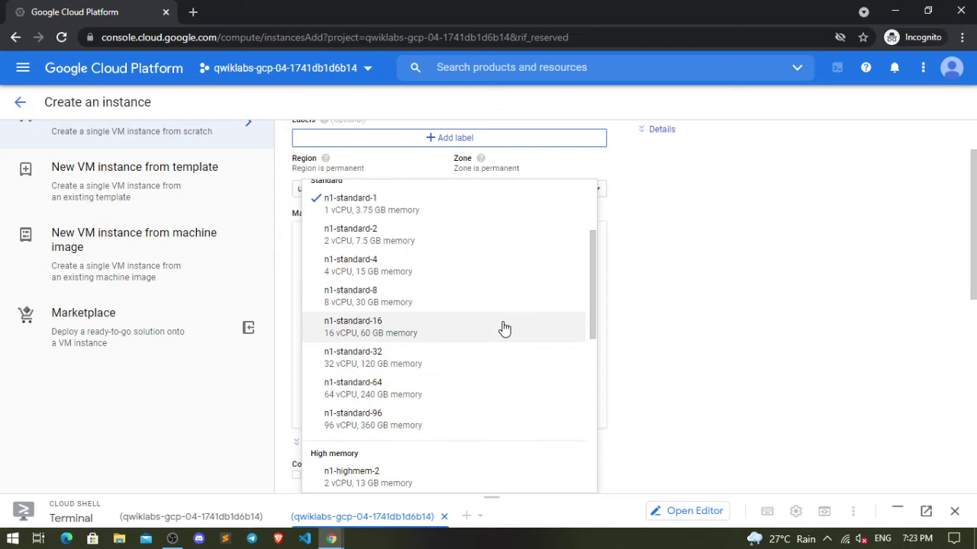
{"action": "scroll", "coordinate": [504, 328], "scroll_direction": "up", "scroll_amount": 1}
{"action": "scroll", "coordinate": [504, 329], "scroll_direction": "down", "scroll_amount": 3}
{"action": "scroll", "coordinate": [504, 328], "scroll_direction": "down", "scroll_amount": 2}
{"action": "scroll", "coordinate": [505, 328], "scroll_direction": "down", "scroll_amount": 2}
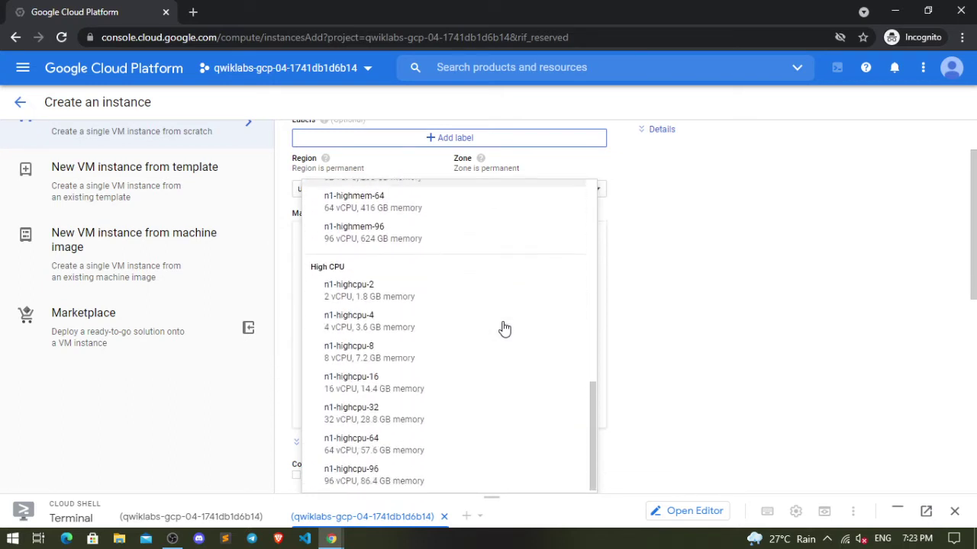
{"action": "scroll", "coordinate": [504, 328], "scroll_direction": "down", "scroll_amount": 1}
{"action": "scroll", "coordinate": [504, 329], "scroll_direction": "down", "scroll_amount": 1}
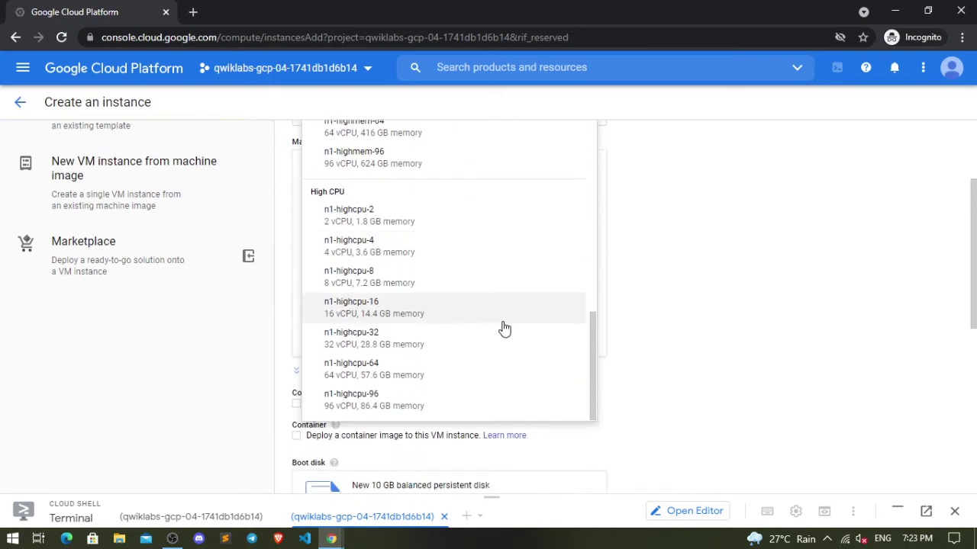
{"action": "scroll", "coordinate": [504, 328], "scroll_direction": "up", "scroll_amount": 2}
{"action": "scroll", "coordinate": [501, 329], "scroll_direction": "up", "scroll_amount": 1}
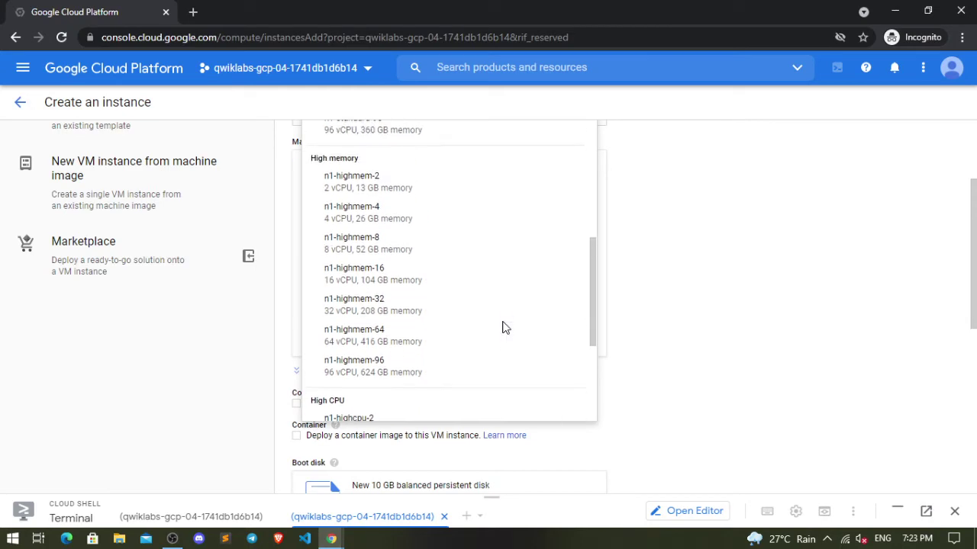
{"action": "scroll", "coordinate": [679, 316], "scroll_direction": "up", "scroll_amount": 1}
{"action": "key", "text": "alt+Tab"}
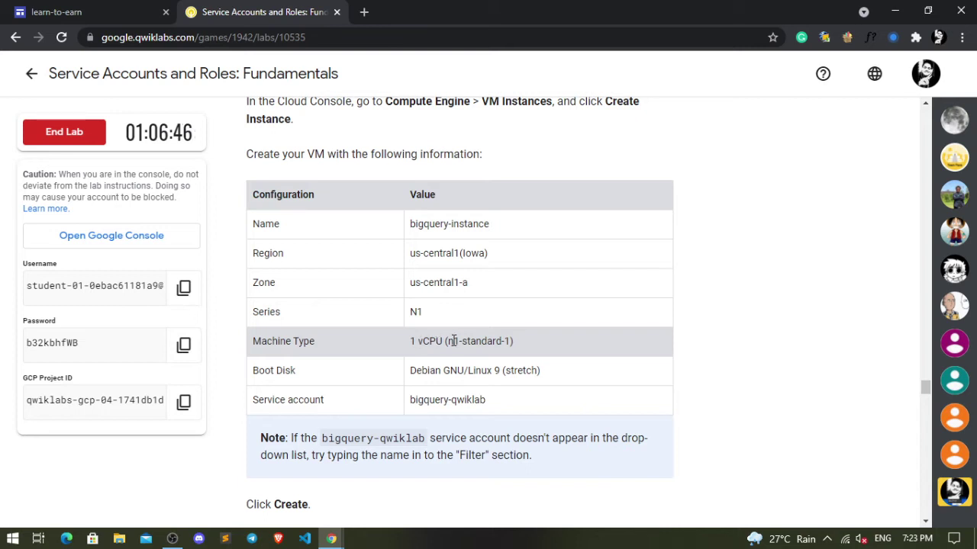
{"action": "key", "text": "alt+Tab"}
{"action": "scroll", "coordinate": [453, 345], "scroll_direction": "up", "scroll_amount": 1}
{"action": "scroll", "coordinate": [454, 345], "scroll_direction": "up", "scroll_amount": 2}
{"action": "scroll", "coordinate": [453, 345], "scroll_direction": "up", "scroll_amount": 1}
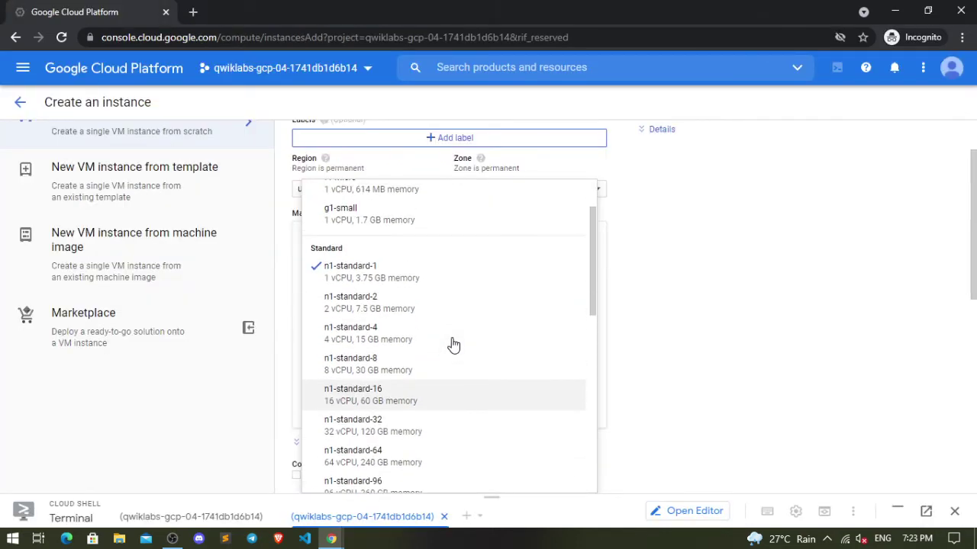
{"action": "left_click", "coordinate": [373, 280]}
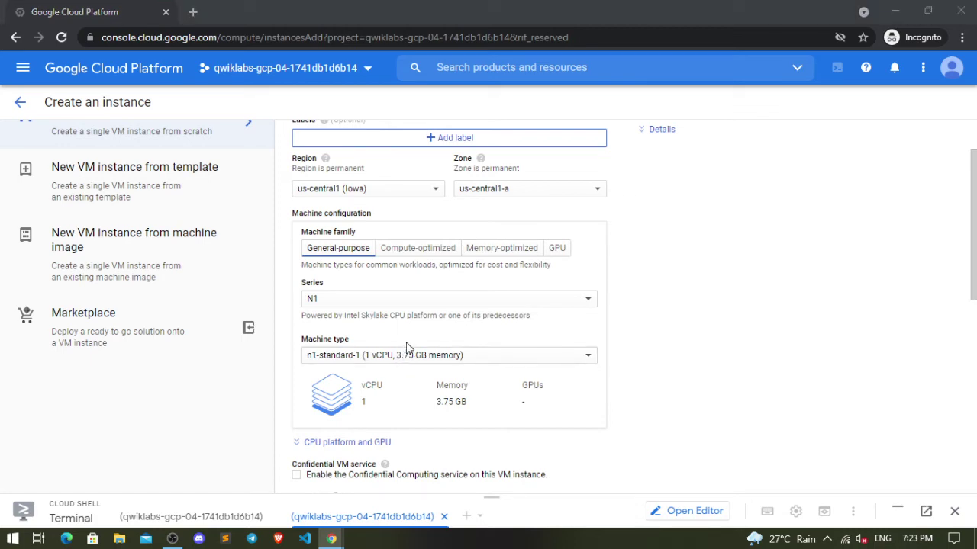
- Compare the VM form against the lab's required configuration
{"action": "key", "text": "alt+Tab"}
{"action": "scroll", "coordinate": [470, 336], "scroll_direction": "down", "scroll_amount": 2}
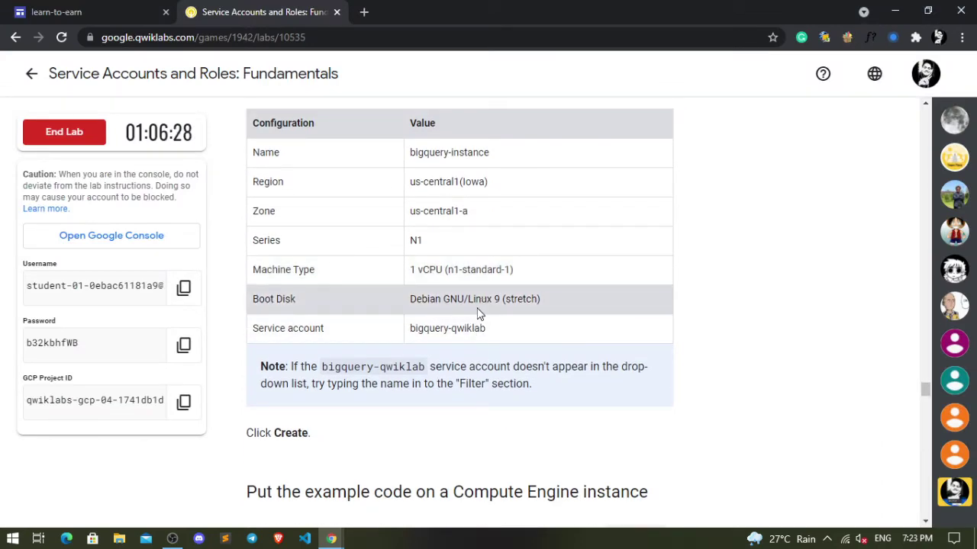
{"action": "key", "text": "alt+Tab"}
{"action": "scroll", "coordinate": [478, 315], "scroll_direction": "down", "scroll_amount": 2}
{"action": "scroll", "coordinate": [427, 328], "scroll_direction": "down", "scroll_amount": 1}
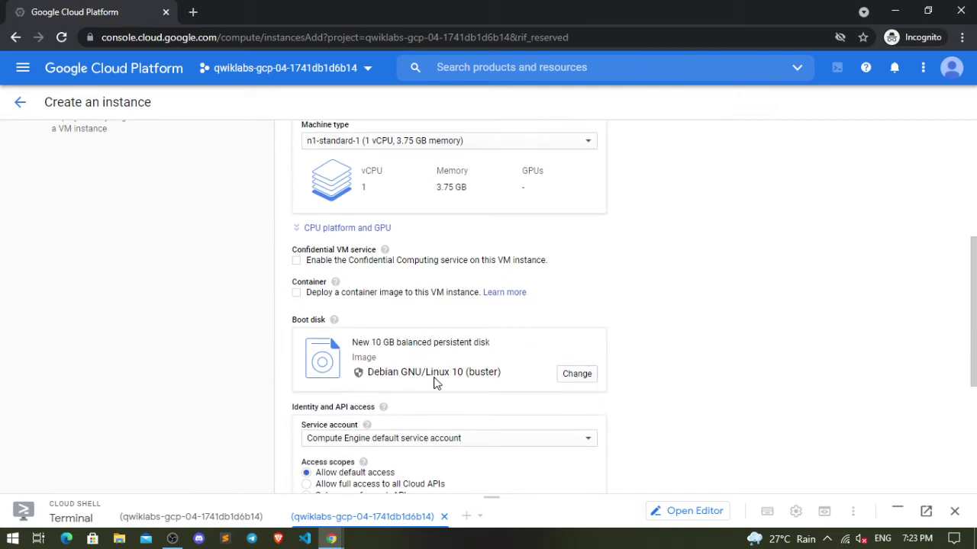
{"action": "key", "text": "alt+Tab"}
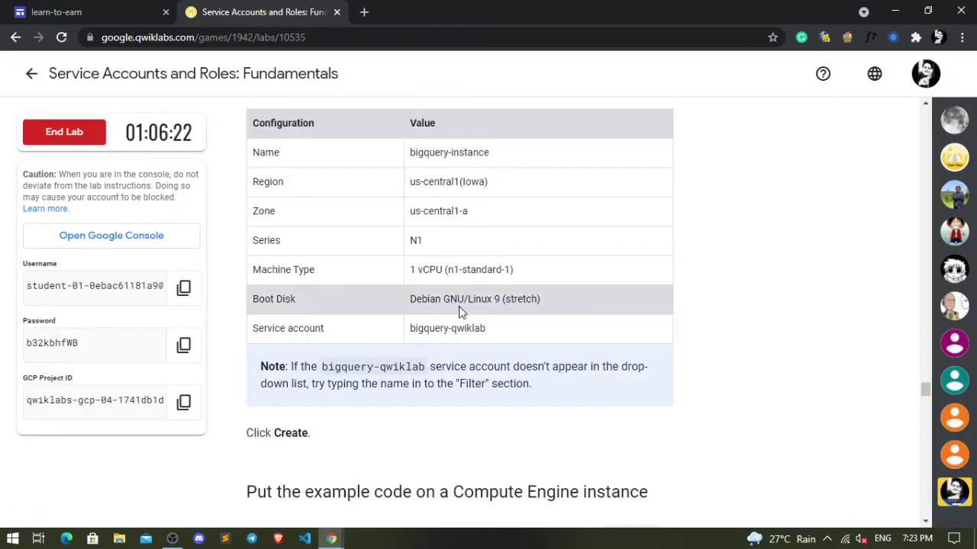
{"action": "key", "text": "alt+Tab"}
- Set the boot disk image to Debian GNU/Linux 9 (stretch)
{"action": "left_click", "coordinate": [570, 375]}
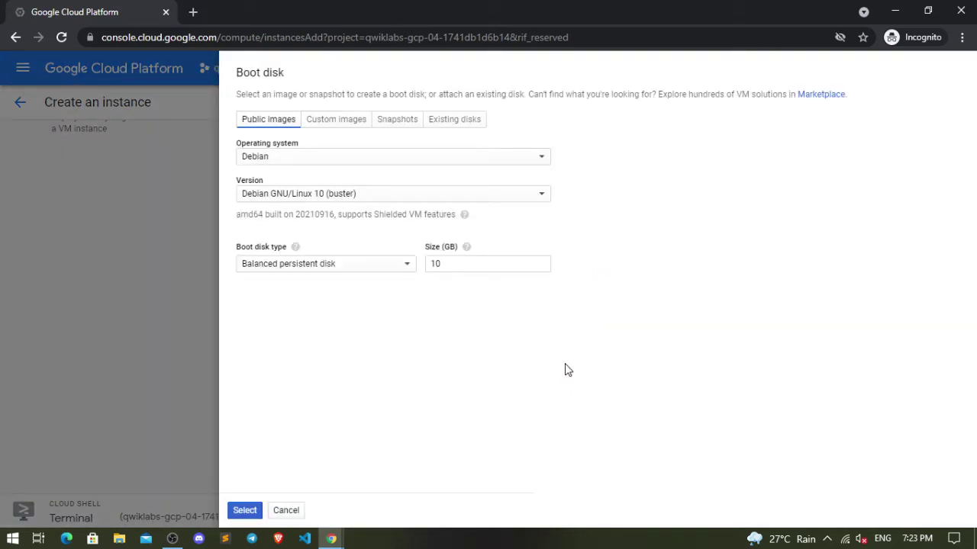
{"action": "left_click", "coordinate": [463, 193]}
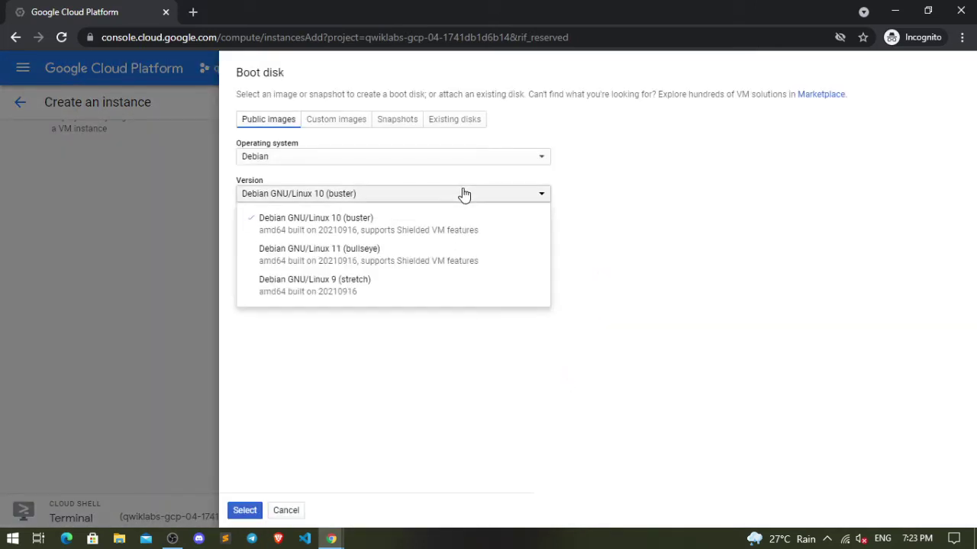
{"action": "left_click", "coordinate": [371, 287]}
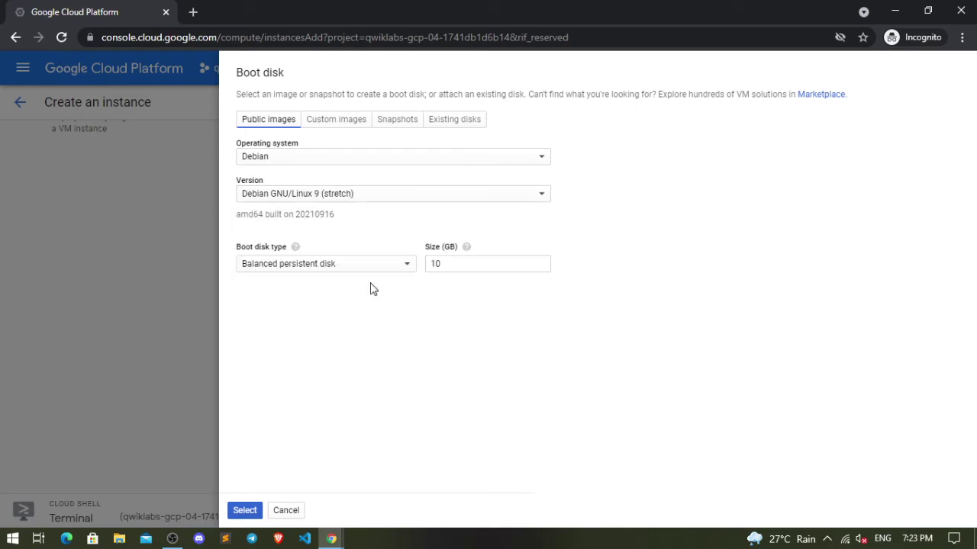
{"action": "key", "text": "alt+Tab"}
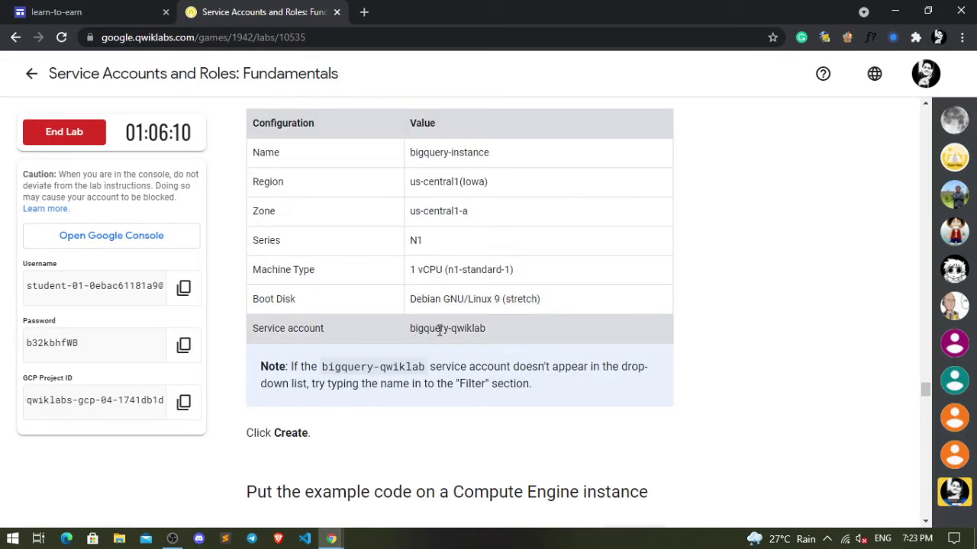
{"action": "key", "text": "alt+Tab"}
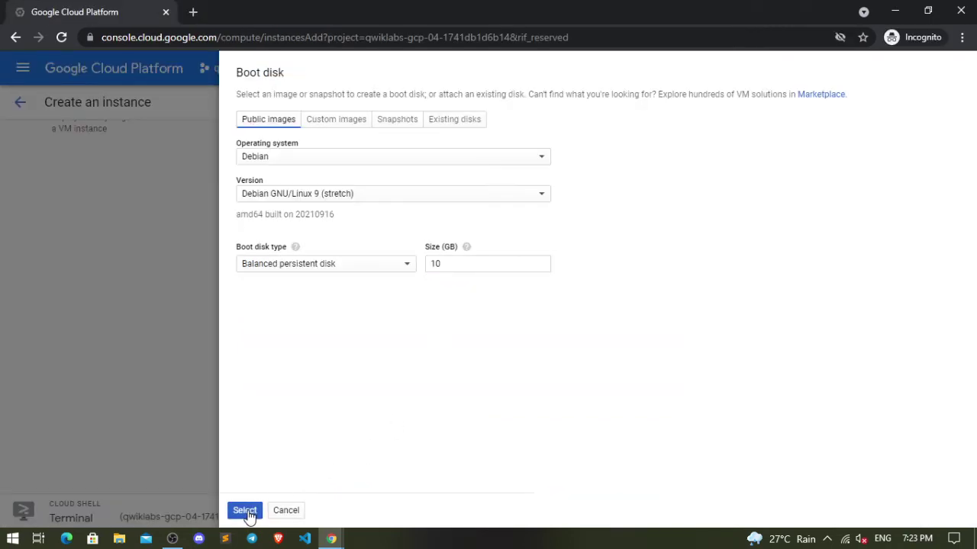
{"action": "left_click", "coordinate": [245, 511]}
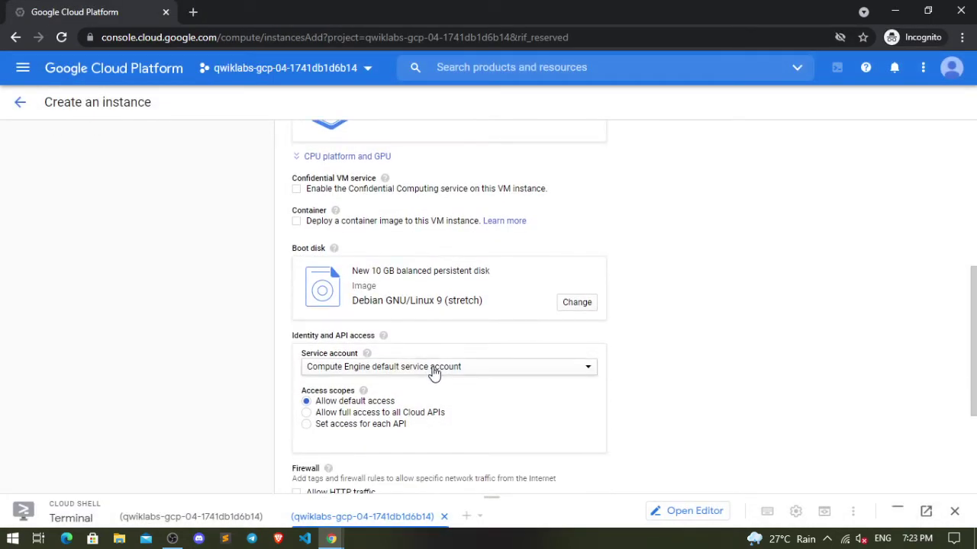
{"action": "key", "text": "alt+Tab"}
{"action": "key", "text": "alt+Tab"}
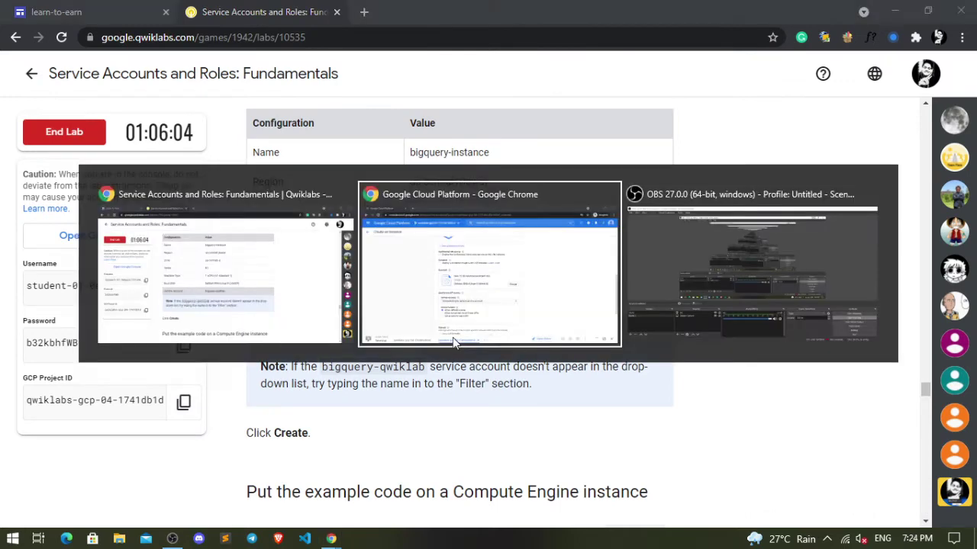
- Assign the bigquery-qwiklab service account and create the instance
{"action": "left_click", "coordinate": [461, 368]}
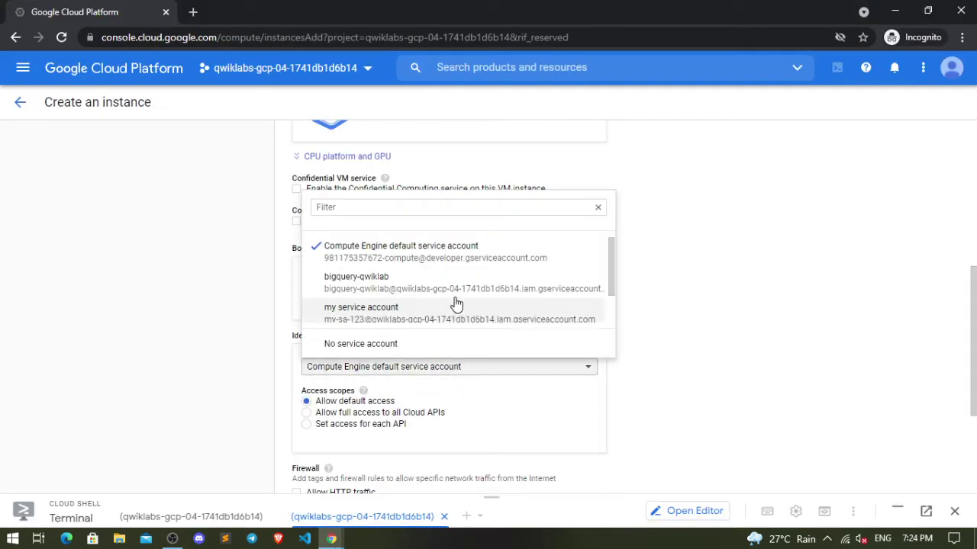
{"action": "left_click", "coordinate": [461, 288]}
{"action": "scroll", "coordinate": [693, 349], "scroll_direction": "down", "scroll_amount": 1}
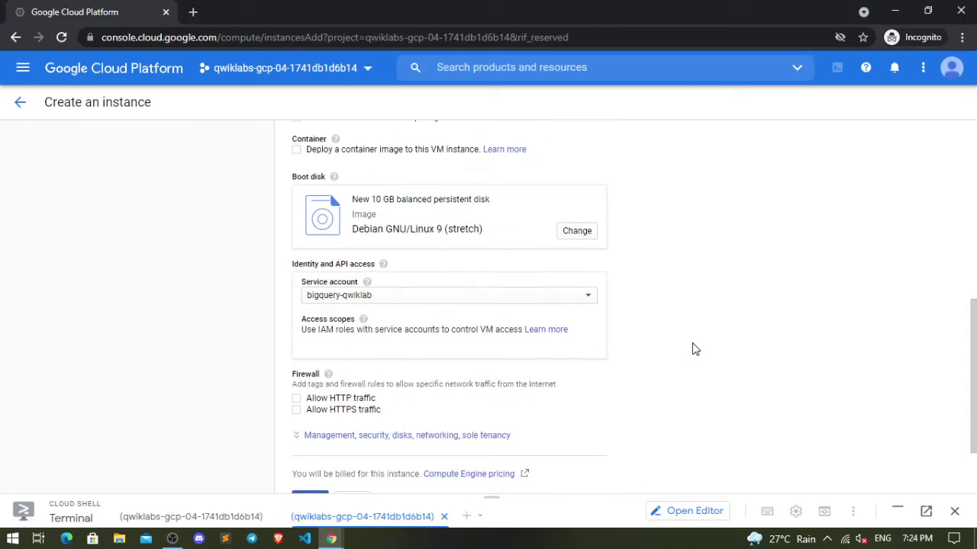
{"action": "key", "text": "alt+Tab"}
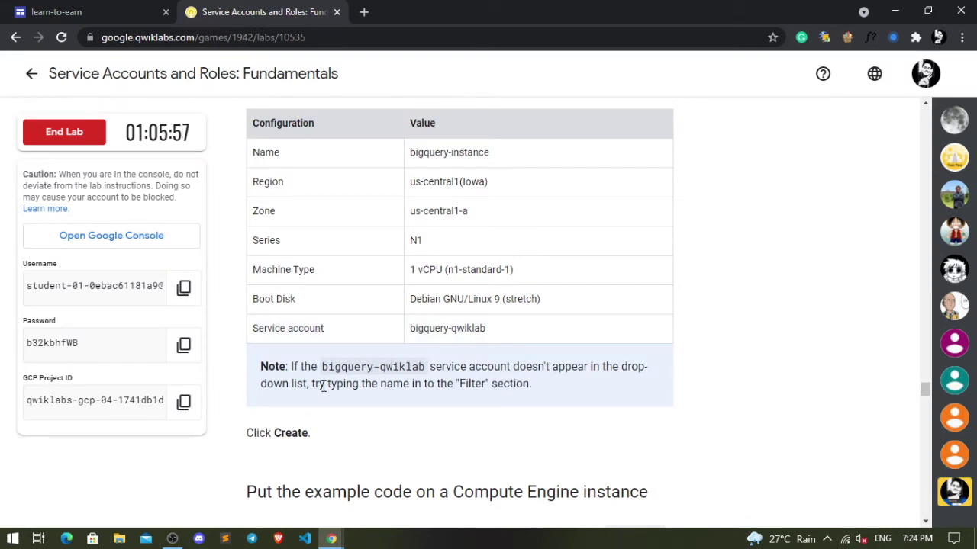
{"action": "left_click_drag", "start_coordinate": [320, 385], "coordinate": [552, 390]}
{"action": "left_click", "coordinate": [689, 372]}
{"action": "scroll", "coordinate": [269, 418], "scroll_direction": "down", "scroll_amount": 1}
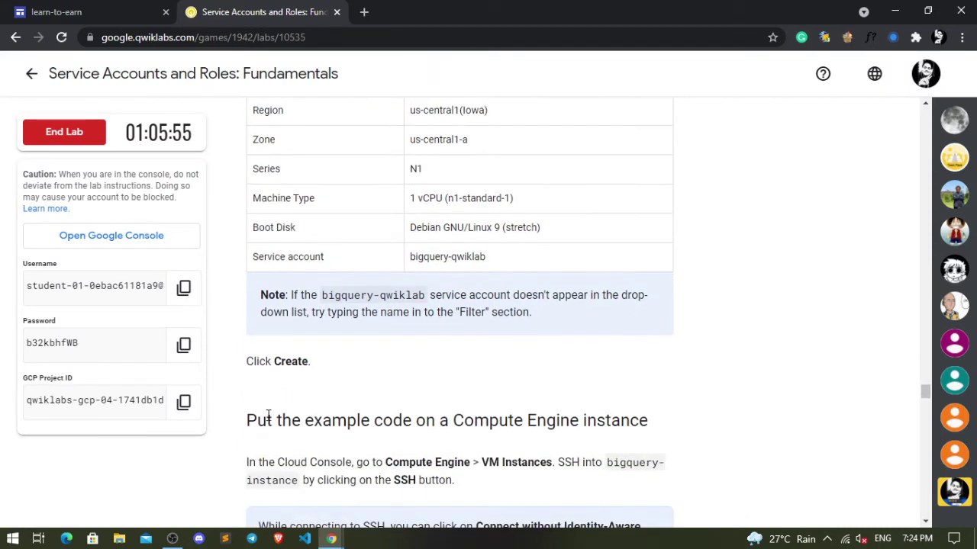
{"action": "key", "text": "alt+Tab"}
{"action": "scroll", "coordinate": [319, 431], "scroll_direction": "down", "scroll_amount": 1}
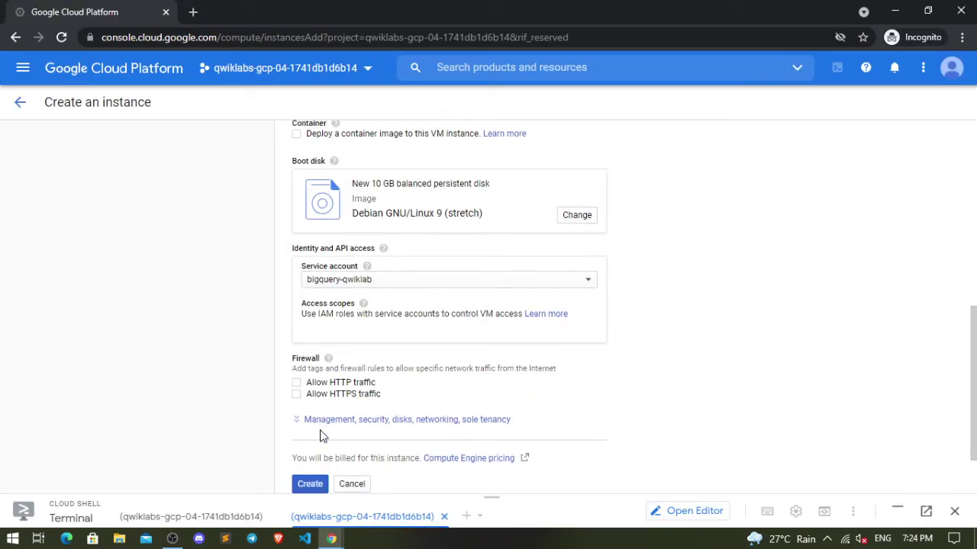
{"action": "scroll", "coordinate": [321, 434], "scroll_direction": "down", "scroll_amount": 1}
{"action": "left_click", "coordinate": [320, 407]}
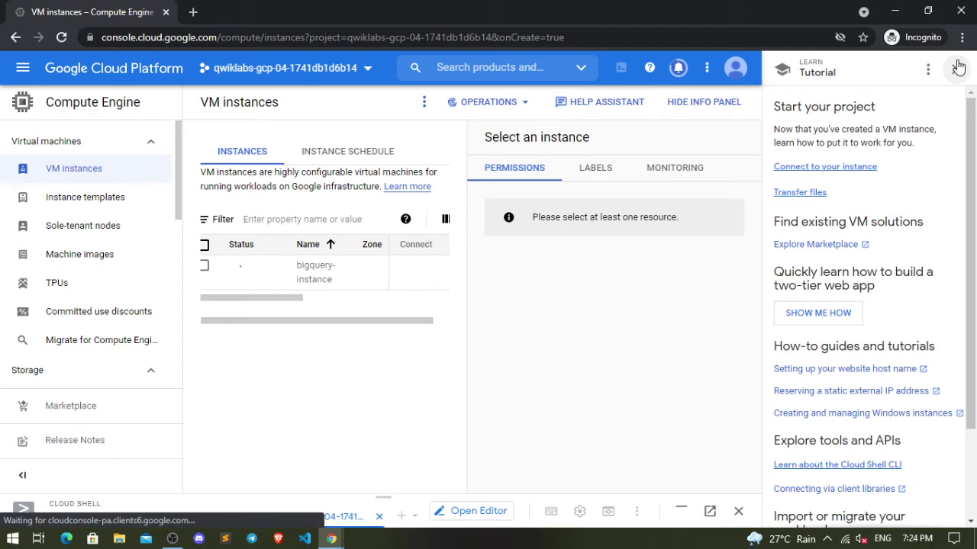
- Wait for bigquery-instance to appear in the VM instances list, then start its SSH session
{"action": "key", "text": "alt+Tab"}
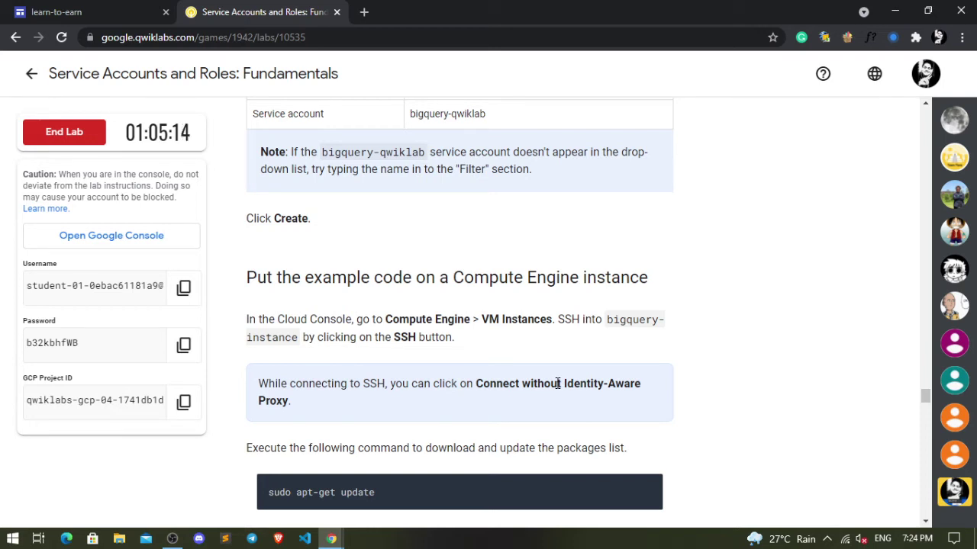
{"action": "left_click_drag", "start_coordinate": [424, 384], "coordinate": [641, 384]}
{"action": "left_click", "coordinate": [639, 378]}
{"action": "key", "text": "alt+Tab"}
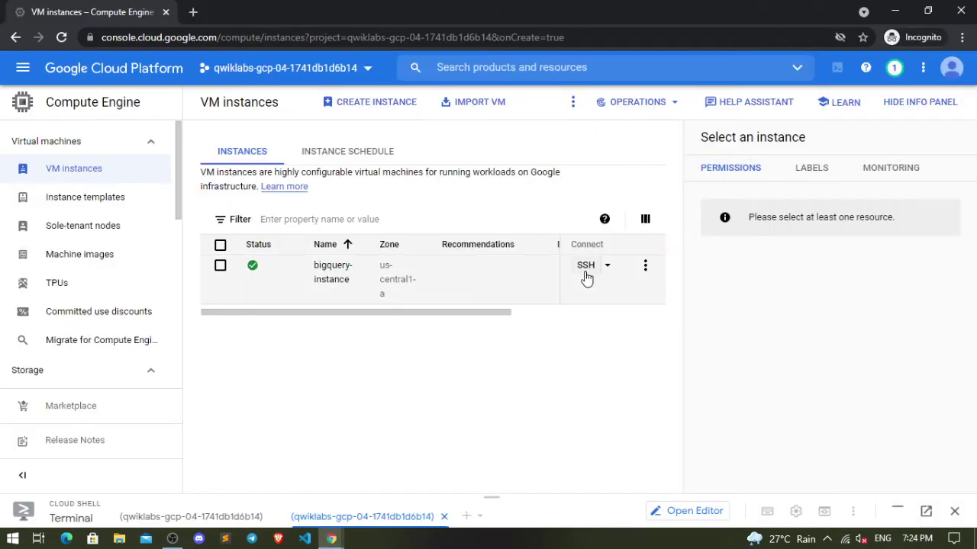
{"action": "left_click", "coordinate": [586, 265]}
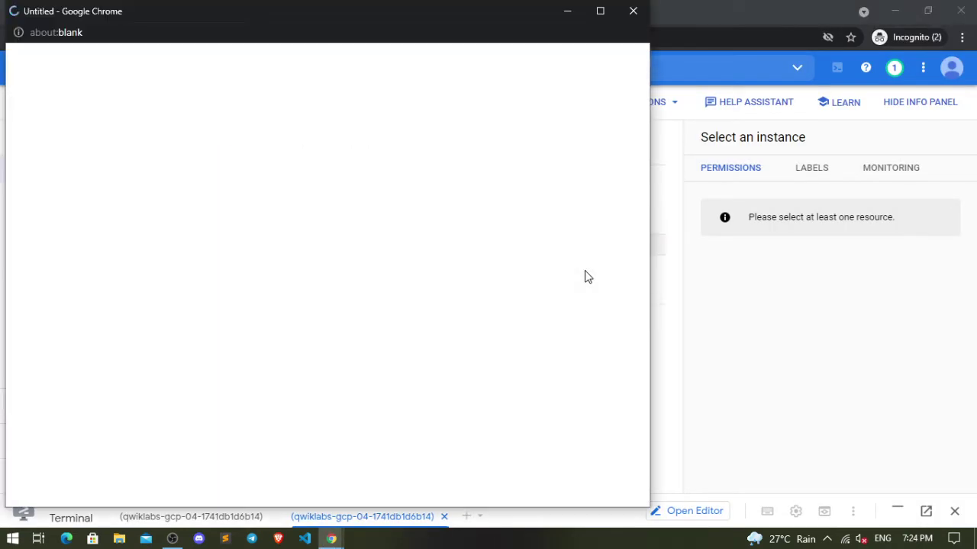
- Copy the sudo apt-get update command from the lab and bring the SSH terminal forward
{"action": "key", "text": "alt+Tab"}
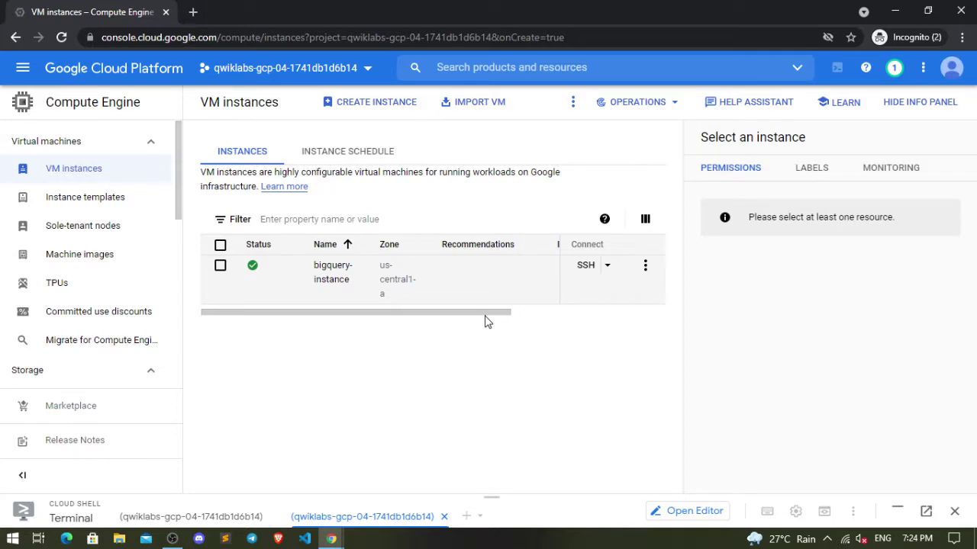
{"action": "key", "text": "alt+Tab"}
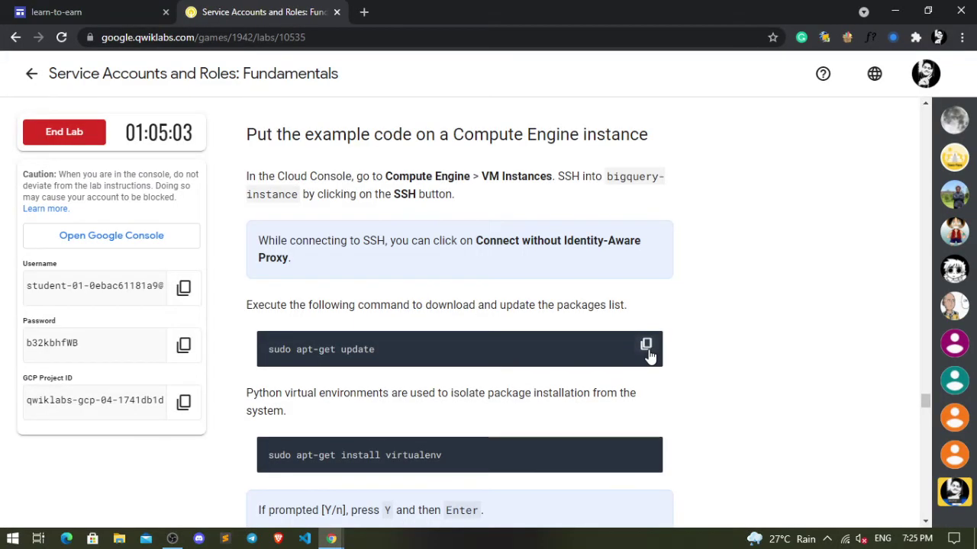
{"action": "left_click", "coordinate": [646, 345]}
{"action": "key", "text": "alt+Tab"}
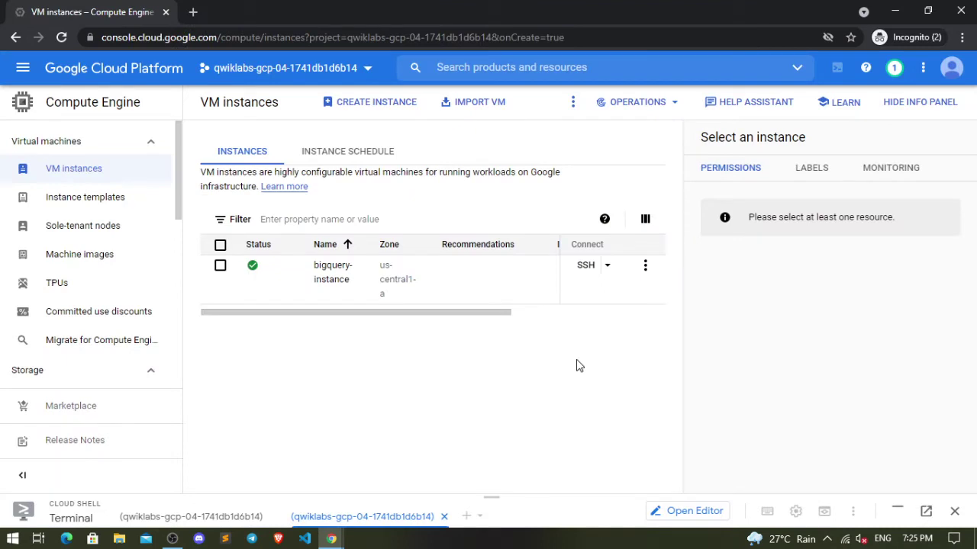
{"action": "key", "text": "alt+Tab"}
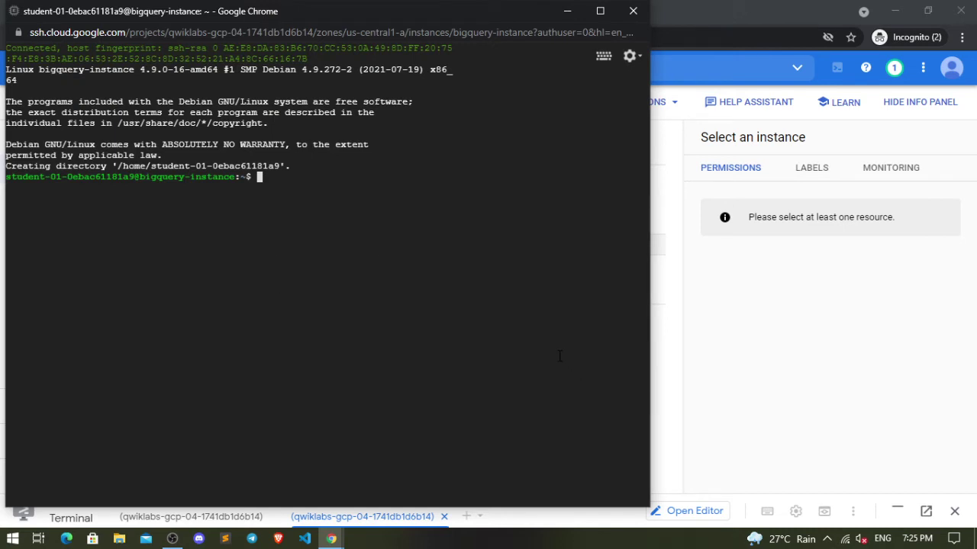
- Run sudo apt-get update, then install virtualenv, confirming with Y
{"action": "type", "text": "sudo apt-get update"}
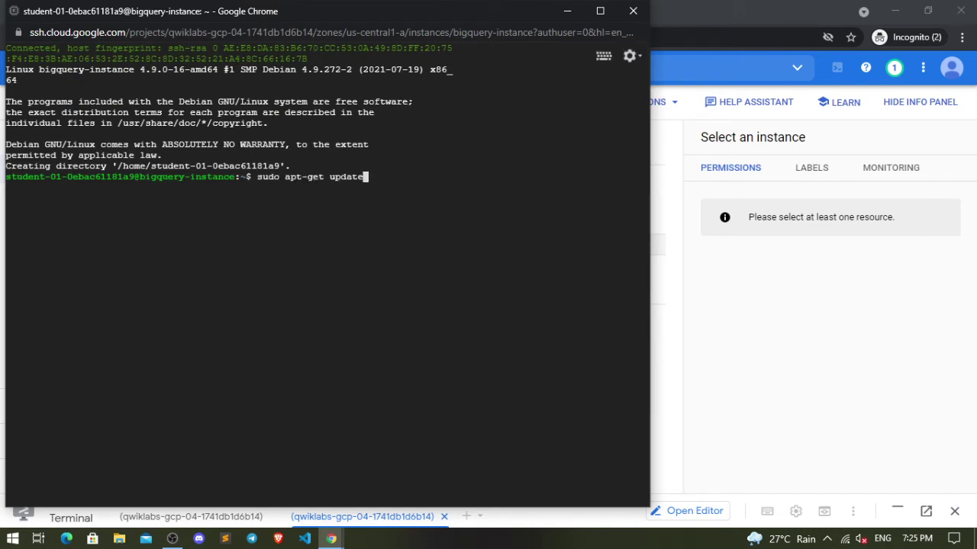
{"action": "key", "text": "Return"}
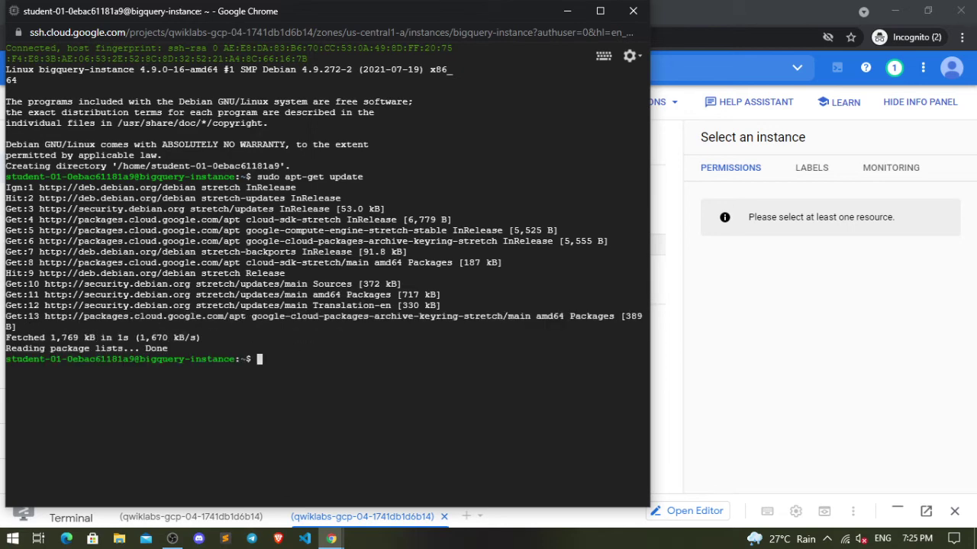
{"action": "key", "text": "alt+Tab"}
{"action": "key", "text": "alt+Tab"}
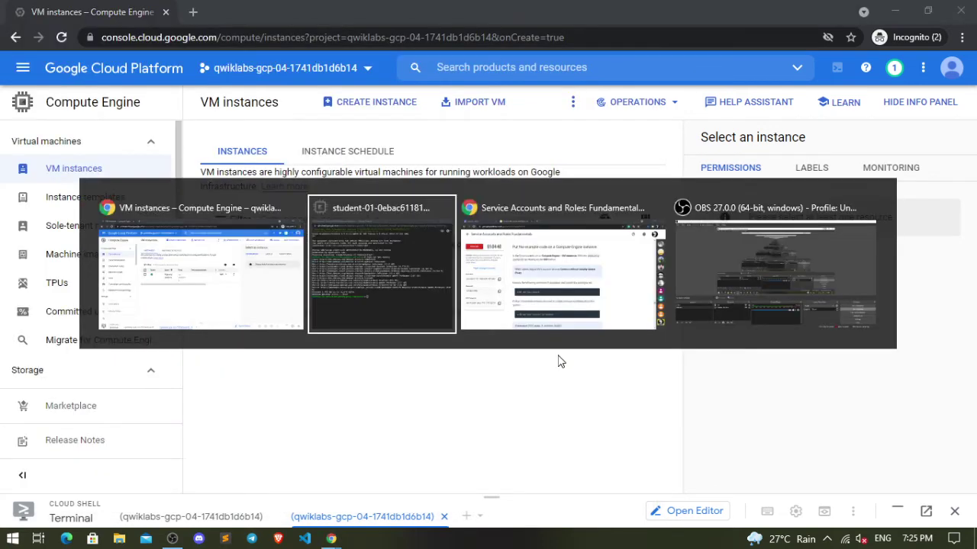
{"action": "key", "text": "Tab"}
{"action": "scroll", "coordinate": [455, 356], "scroll_direction": "down", "scroll_amount": 1}
{"action": "scroll", "coordinate": [455, 356], "scroll_direction": "down", "scroll_amount": 1}
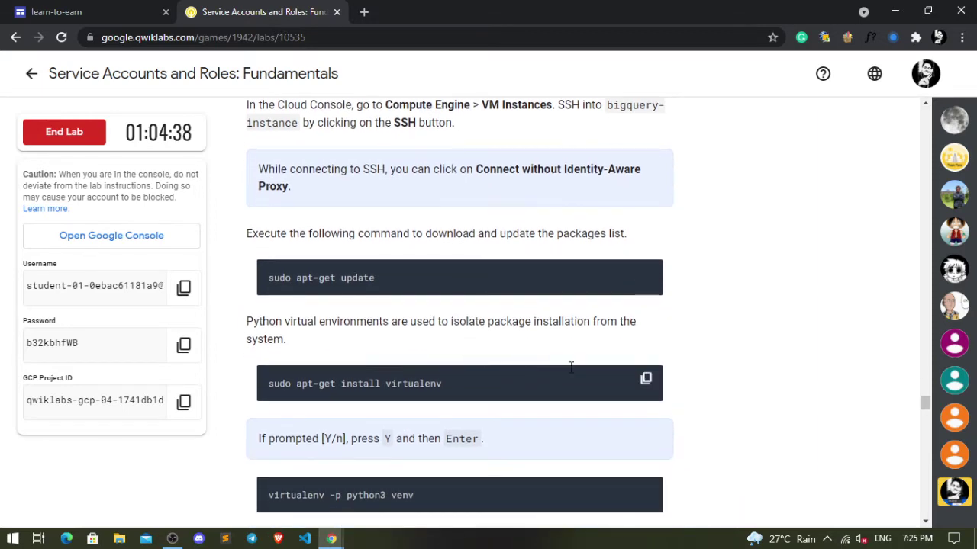
{"action": "left_click", "coordinate": [646, 380]}
{"action": "key", "text": "alt+Tab"}
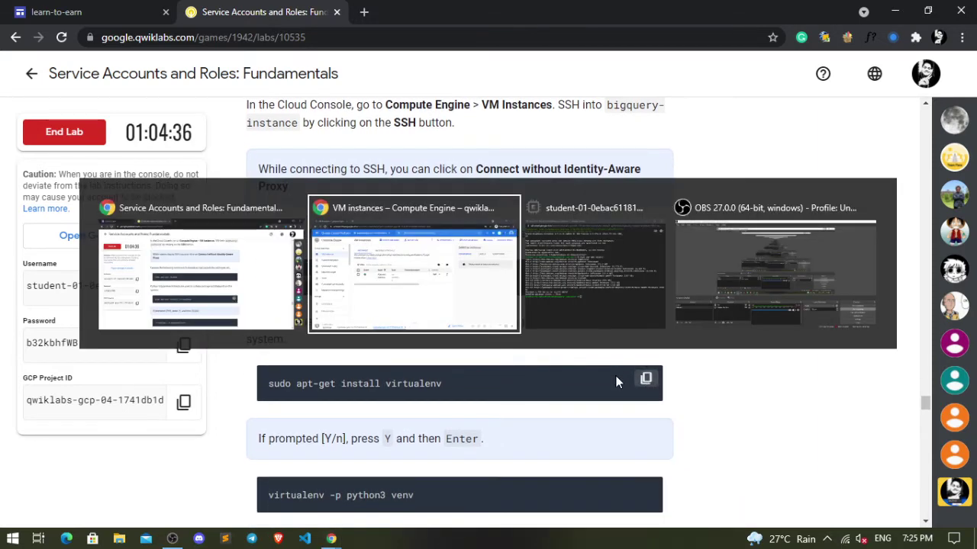
{"action": "key", "text": "Tab"}
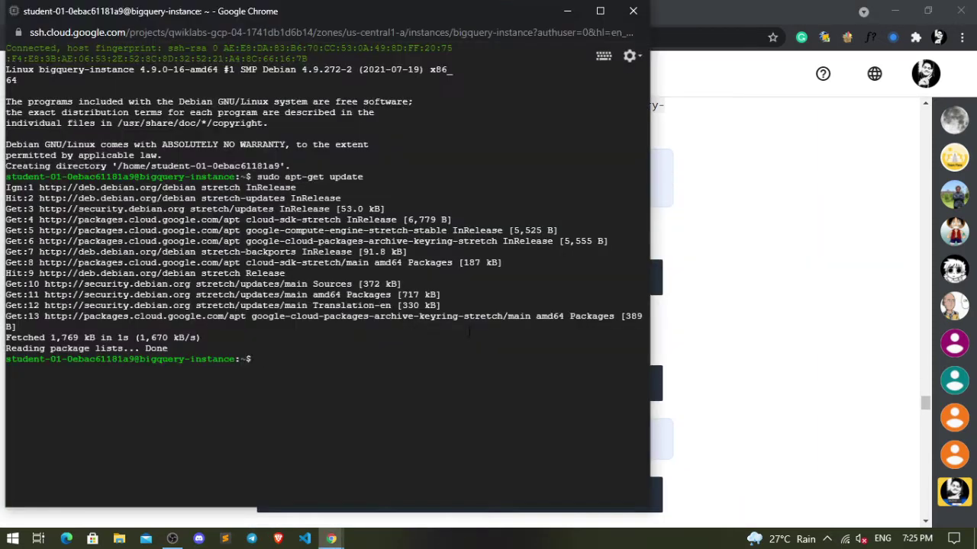
{"action": "key", "text": "ctrl+v"}
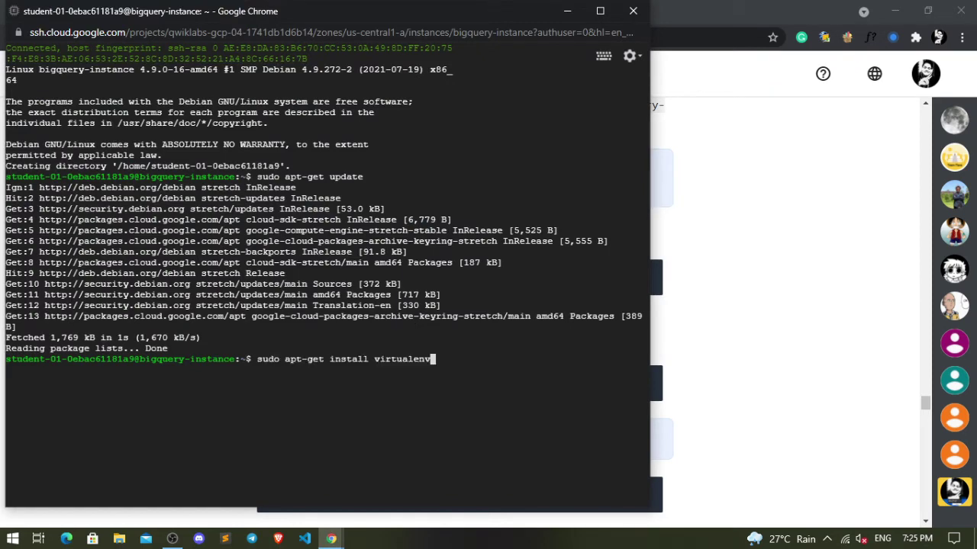
{"action": "key", "text": "Return"}
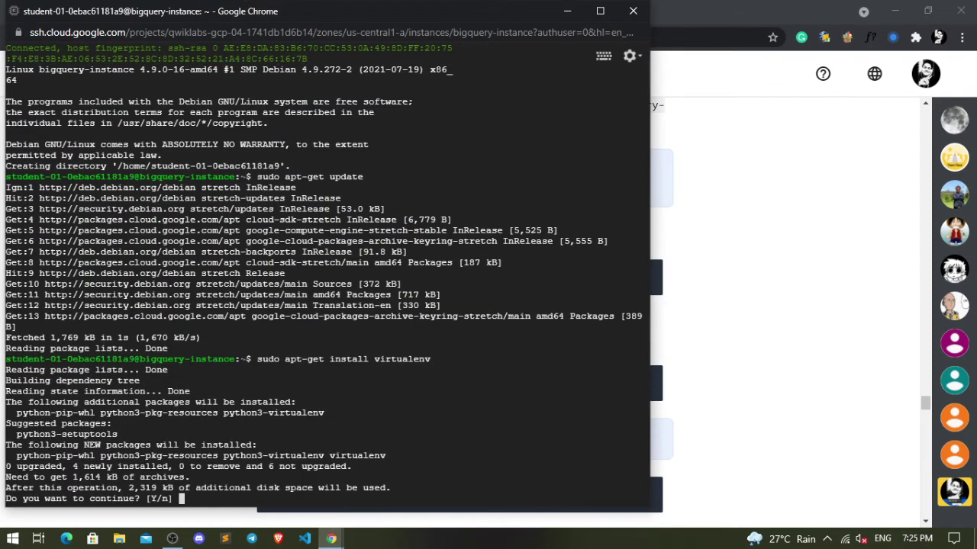
{"action": "type", "text": "Y"}
{"action": "key", "text": "Return"}
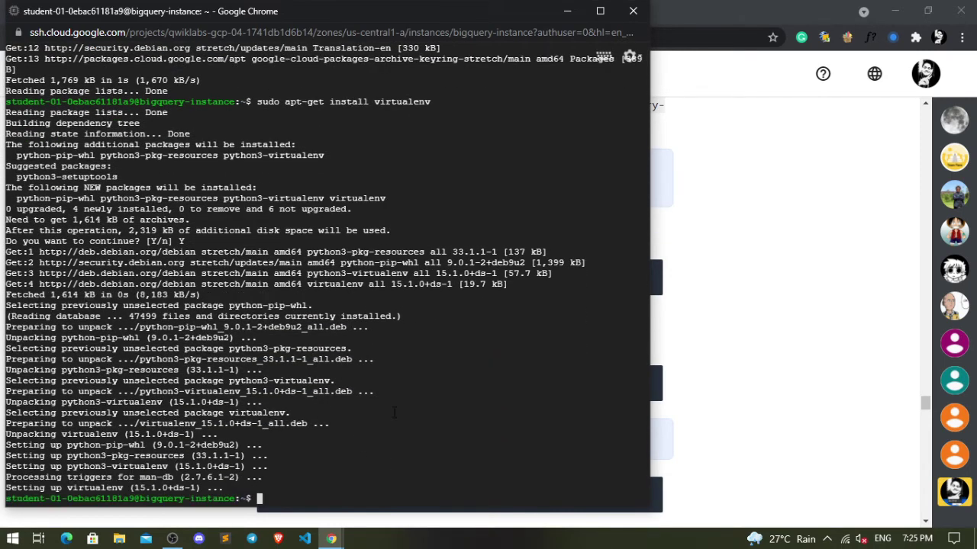
- Create a python3 virtual environment named venv with virtualenv -p python3 venv
{"action": "key", "text": "alt+Tab"}
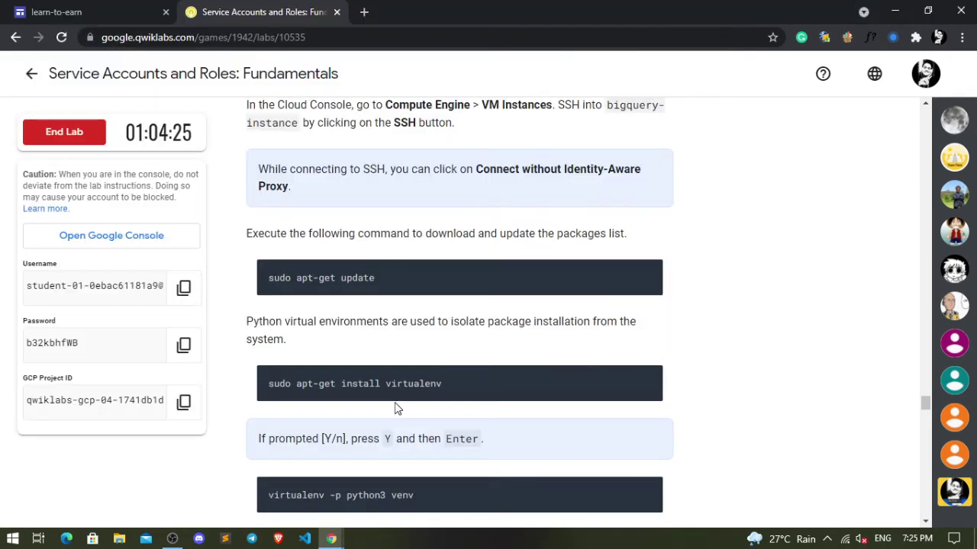
{"action": "scroll", "coordinate": [394, 405], "scroll_direction": "down", "scroll_amount": 3}
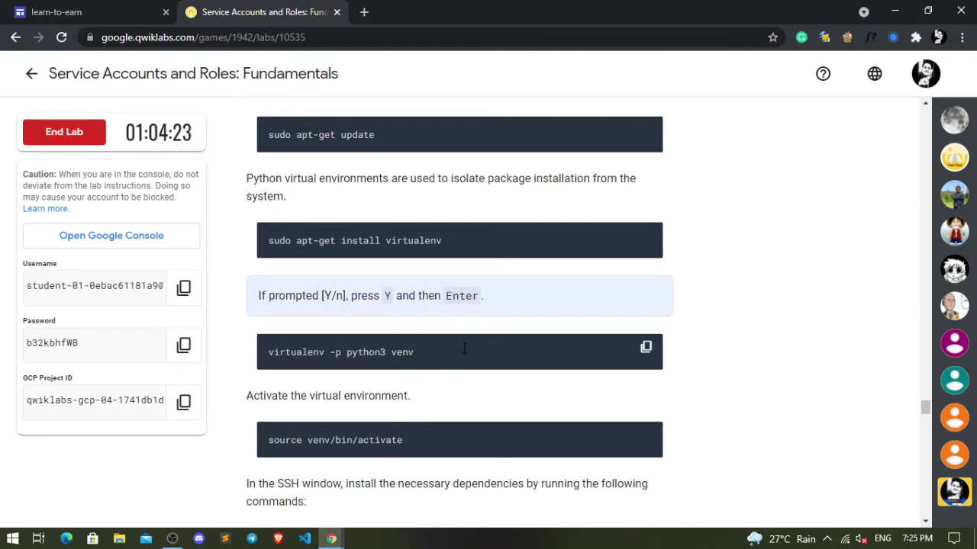
{"action": "mouse_move", "coordinate": [651, 362]}
{"action": "key", "text": "alt+Tab"}
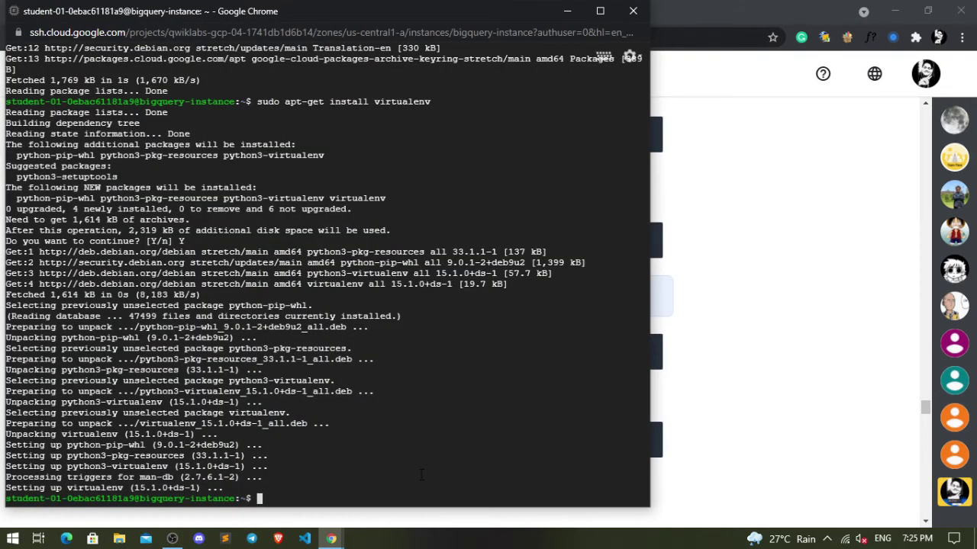
{"action": "type", "text": "virtualenv -p python3 venv"}
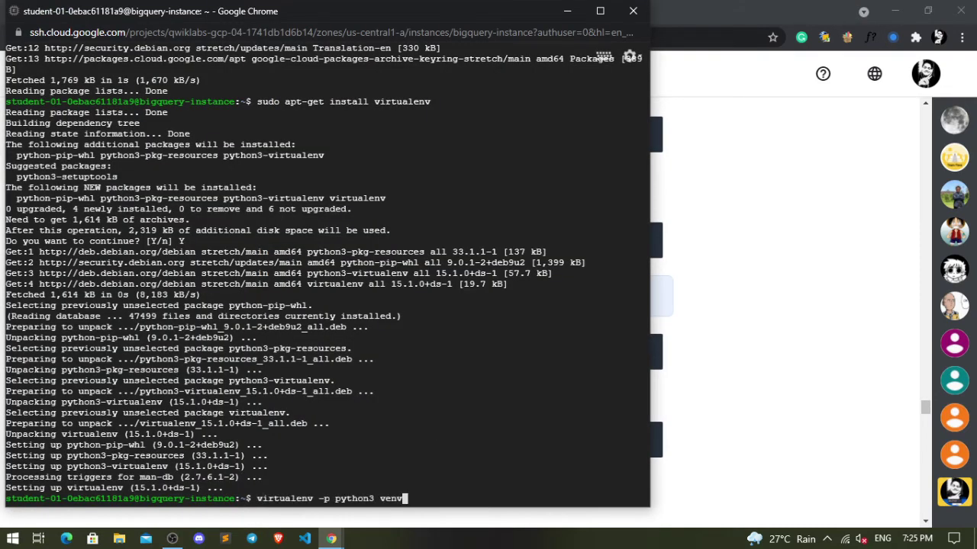
{"action": "key", "text": "Return"}
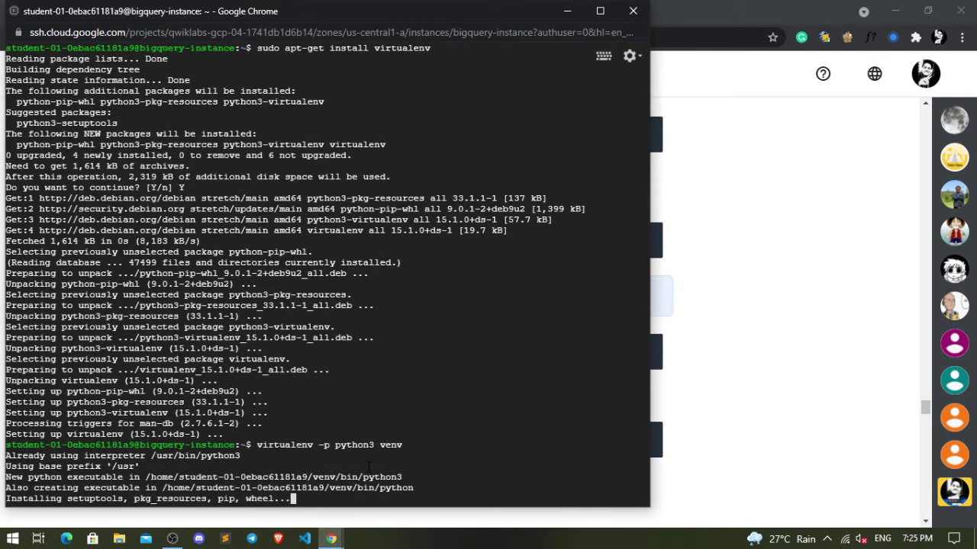
- Activate the environment with source venv/bin/activate
{"action": "key", "text": "alt+Tab"}
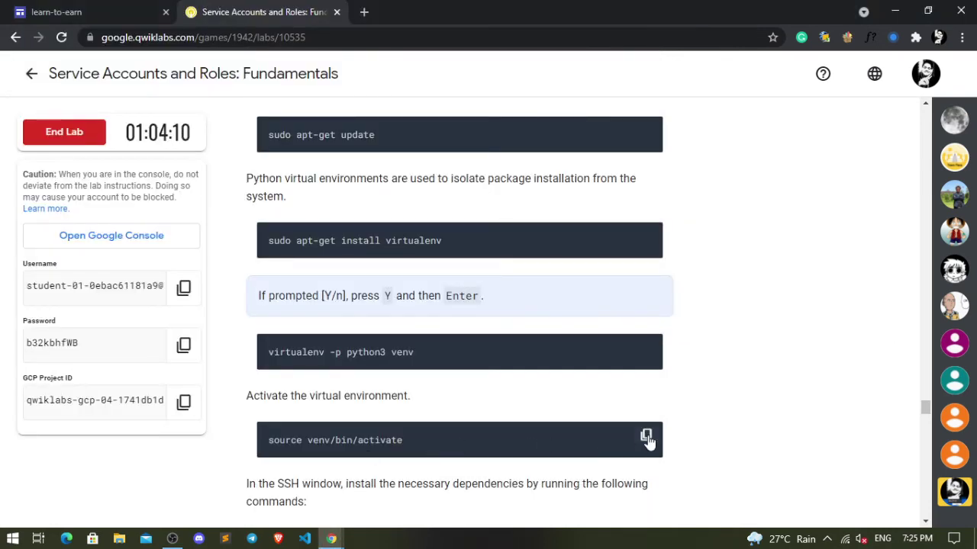
{"action": "left_click", "coordinate": [646, 435]}
{"action": "key", "text": "alt+Tab"}
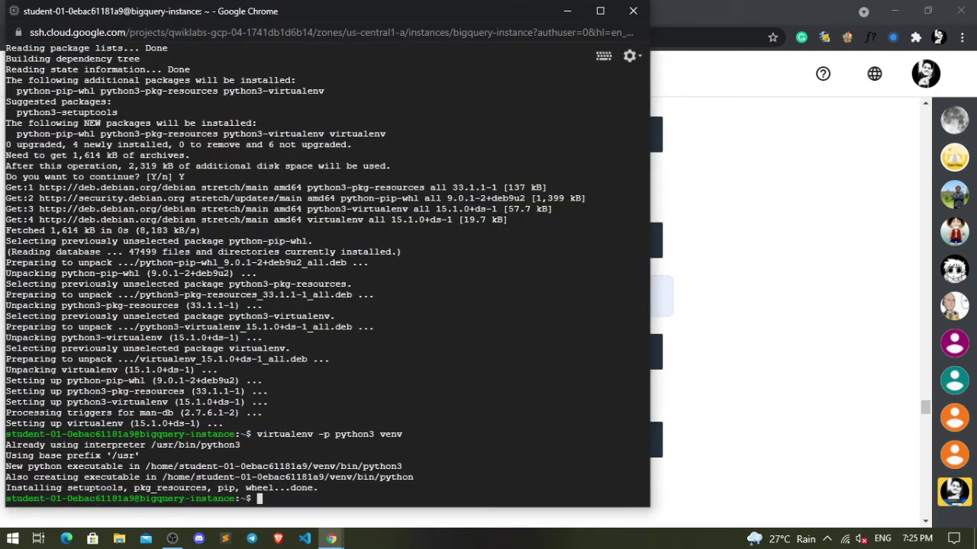
{"action": "key", "text": "ctrl+v"}
{"action": "key", "text": "Return"}
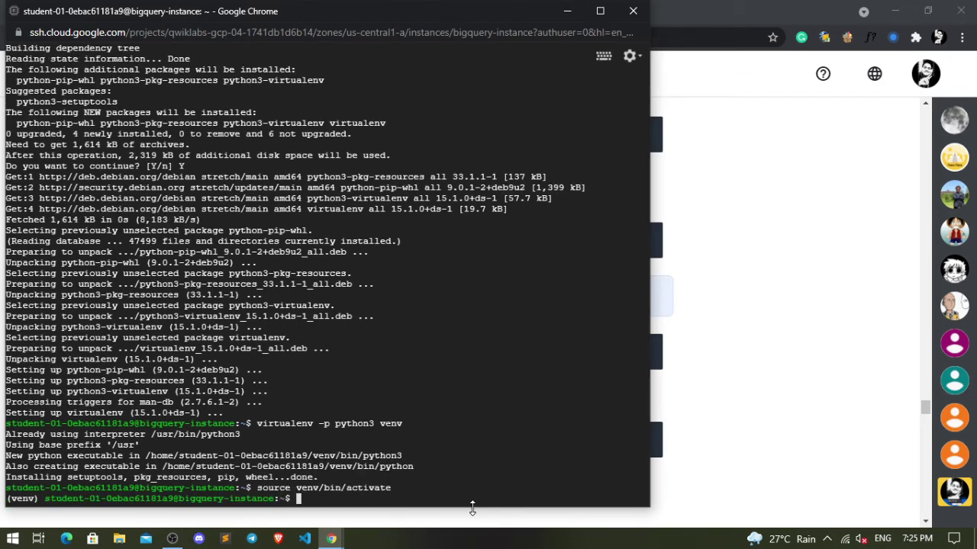
- Install git and python3-pip with sudo apt-get install -y
{"action": "left_click", "coordinate": [486, 520]}
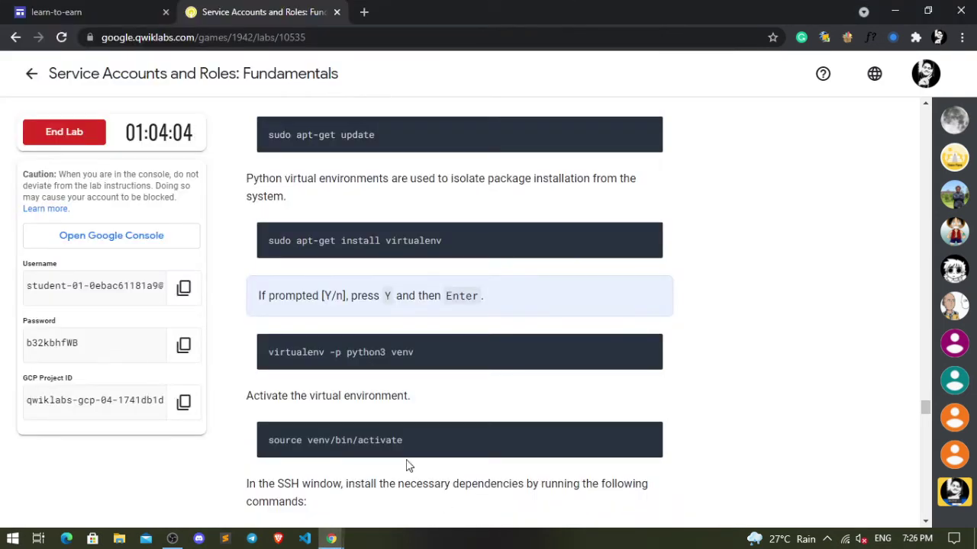
{"action": "scroll", "coordinate": [583, 413], "scroll_direction": "down", "scroll_amount": 2}
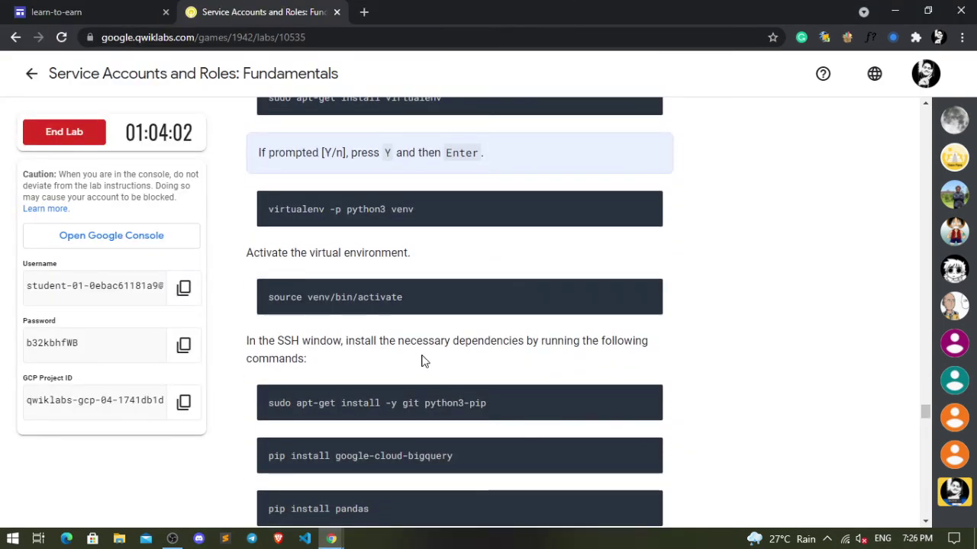
{"action": "left_click", "coordinate": [645, 400]}
{"action": "key", "text": "alt+Tab"}
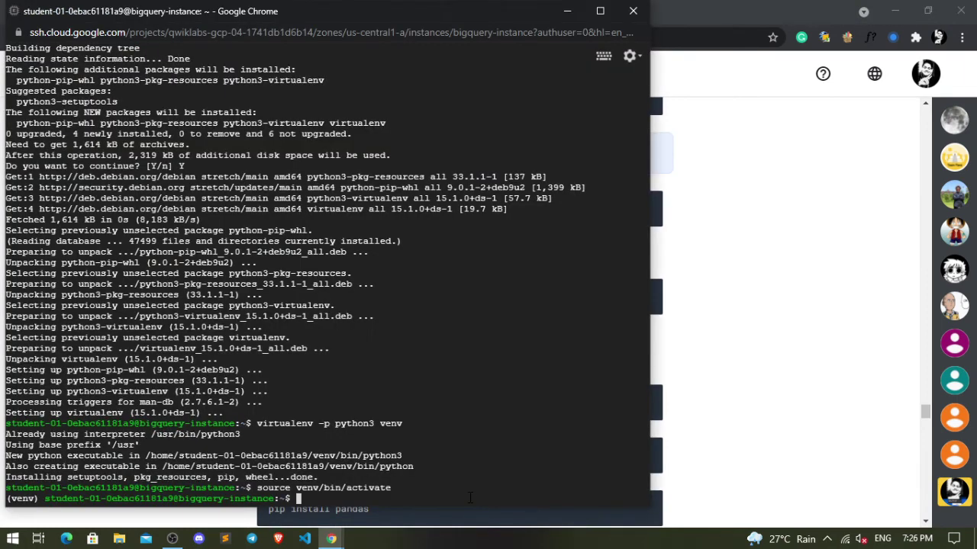
{"action": "key", "text": "ctrl+v"}
{"action": "key", "text": "Return"}
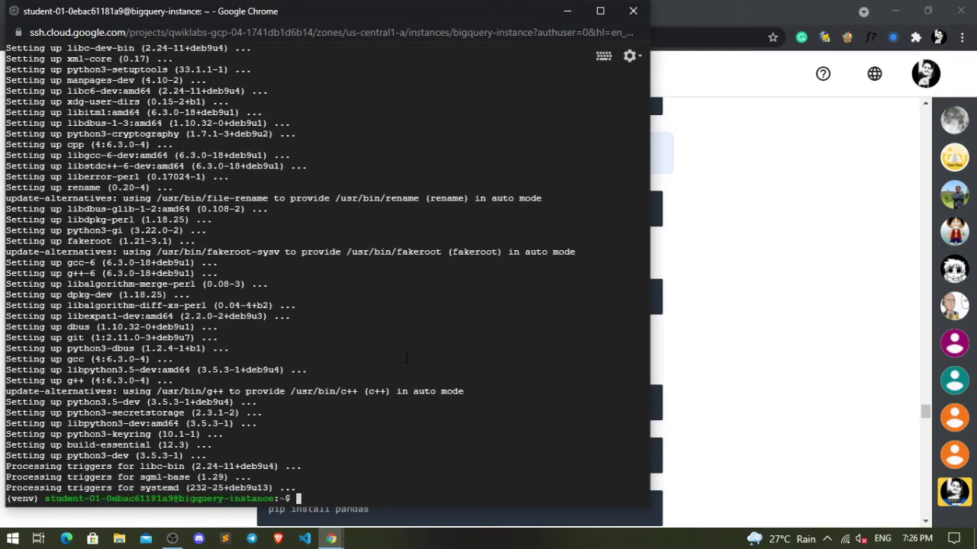
{"action": "key", "text": "alt+Tab"}
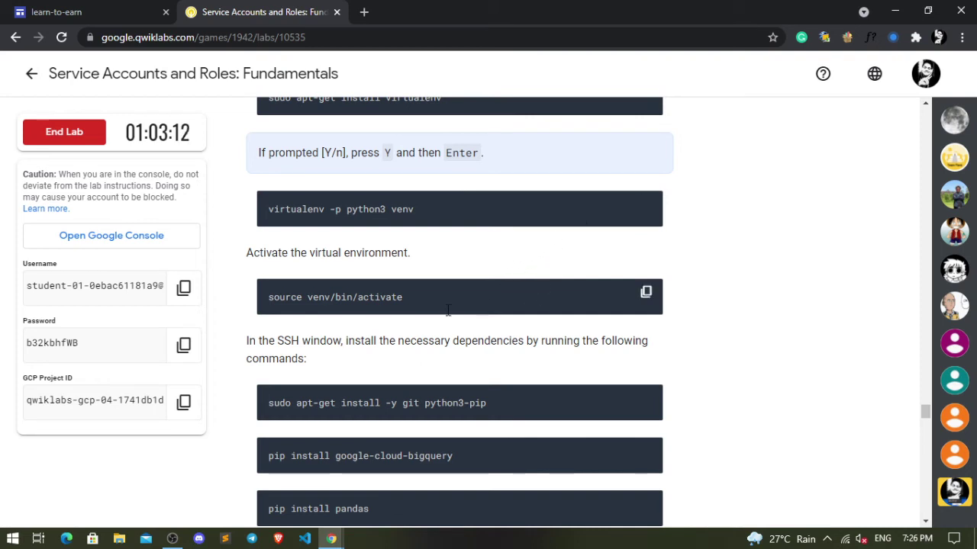
{"action": "scroll", "coordinate": [493, 244], "scroll_direction": "up", "scroll_amount": 1}
{"action": "scroll", "coordinate": [492, 244], "scroll_direction": "down", "scroll_amount": 1}
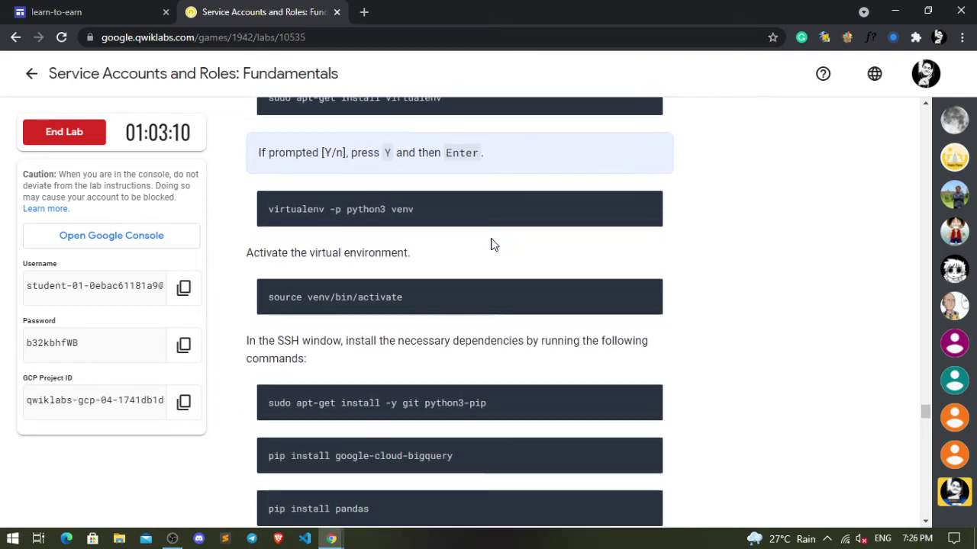
{"action": "scroll", "coordinate": [492, 244], "scroll_direction": "down", "scroll_amount": 2}
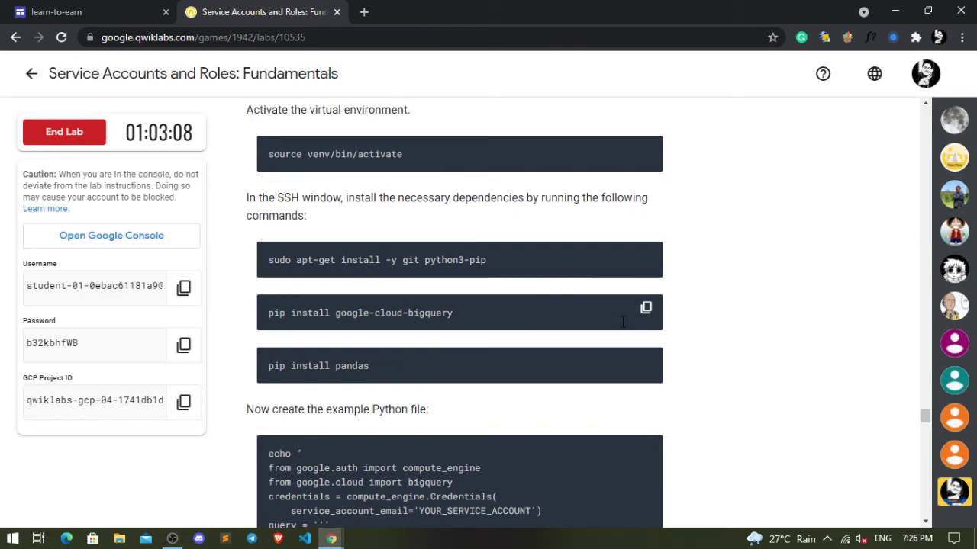
- Run pip install google-cloud-bigquery in the SSH session
{"action": "left_click", "coordinate": [646, 308]}
{"action": "key", "text": "alt+Tab"}
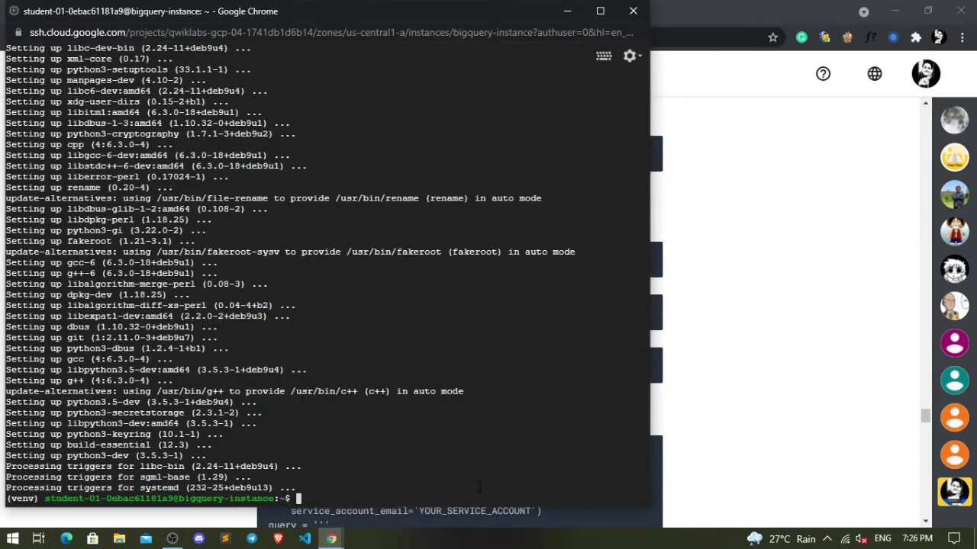
{"action": "key", "text": "ctrl+v"}
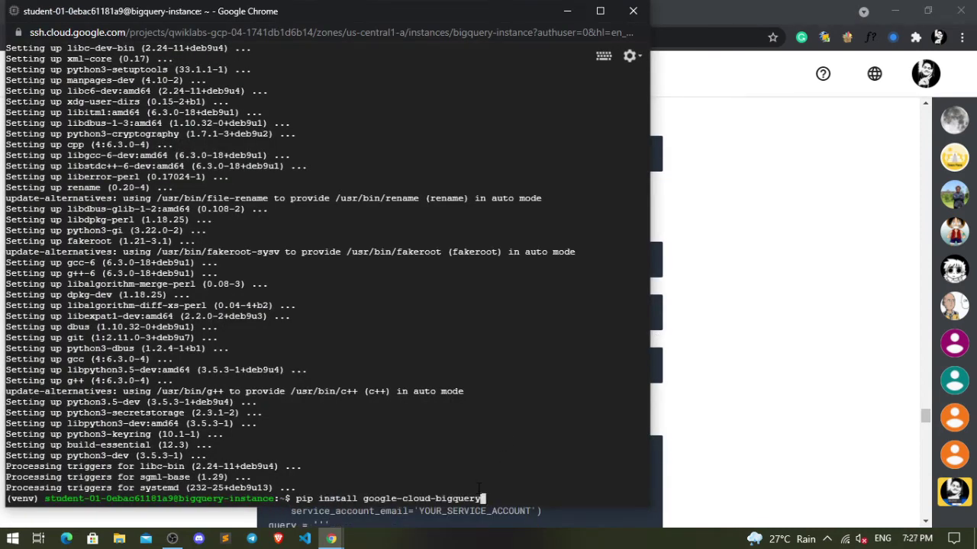
{"action": "key", "text": "Return"}
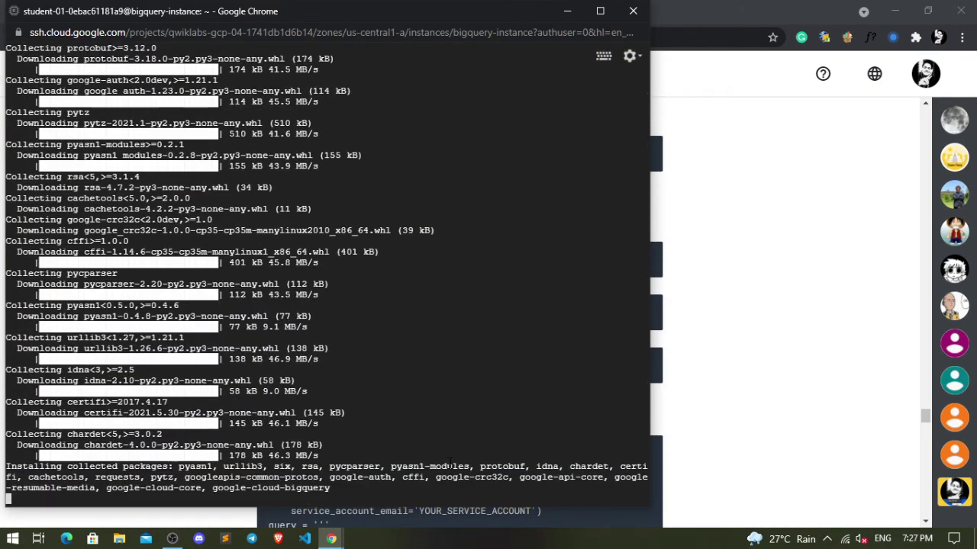
- Run pip install pandas in the SSH session
{"action": "key", "text": "alt+Tab"}
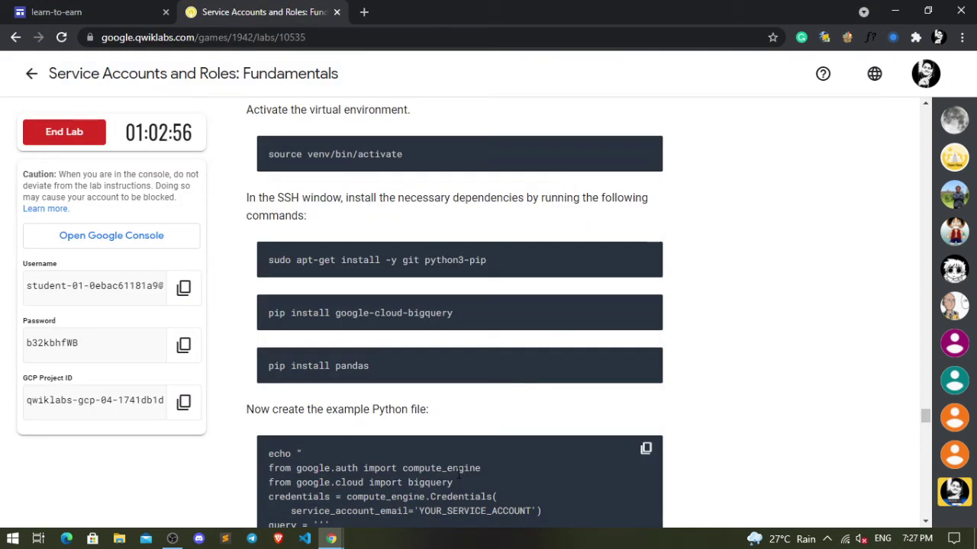
{"action": "left_click", "coordinate": [646, 362]}
{"action": "key", "text": "alt+Tab"}
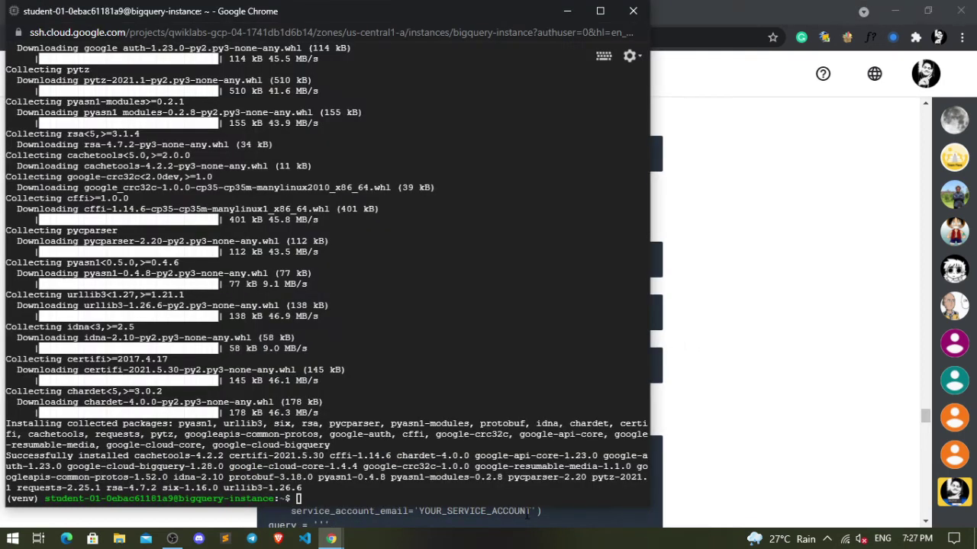
{"action": "key", "text": "ctrl+v"}
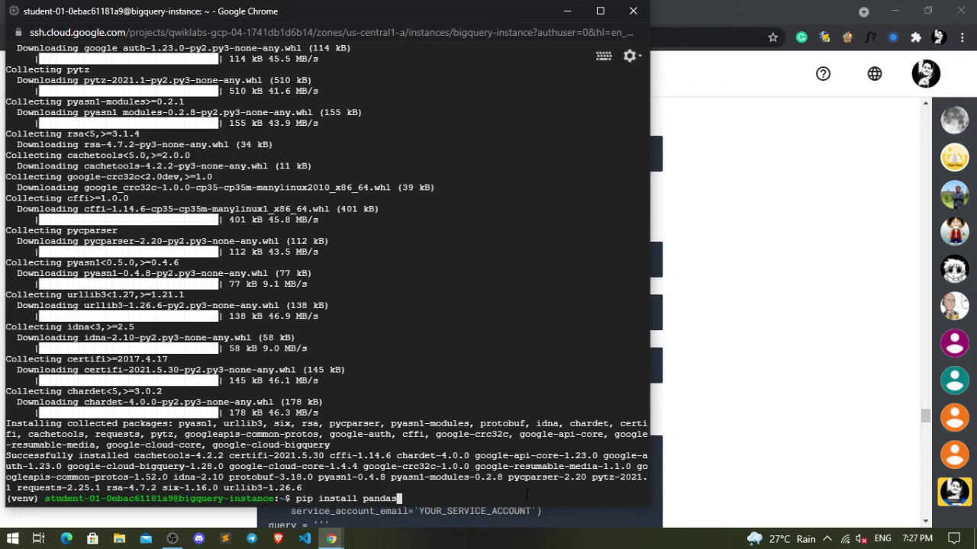
{"action": "key", "text": "Return"}
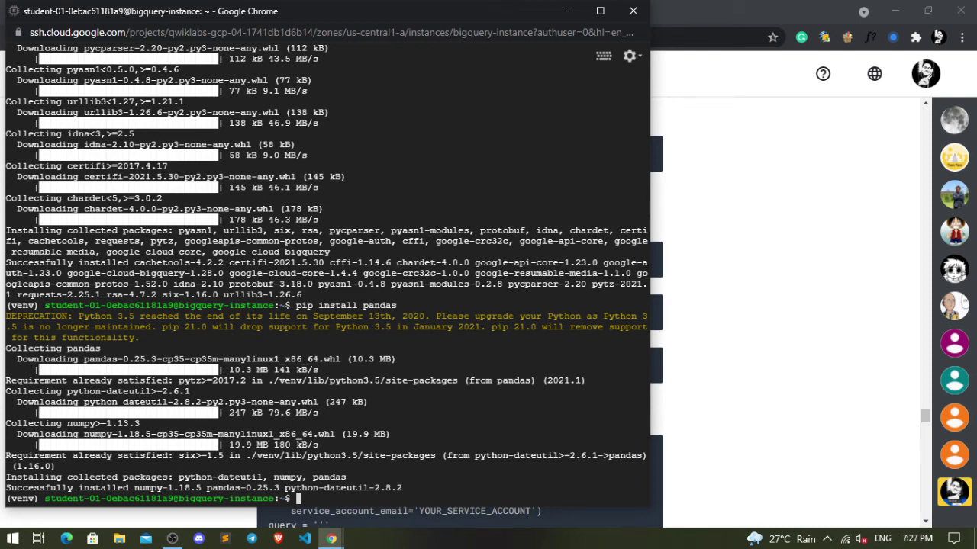
{"action": "key", "text": "alt+Tab"}
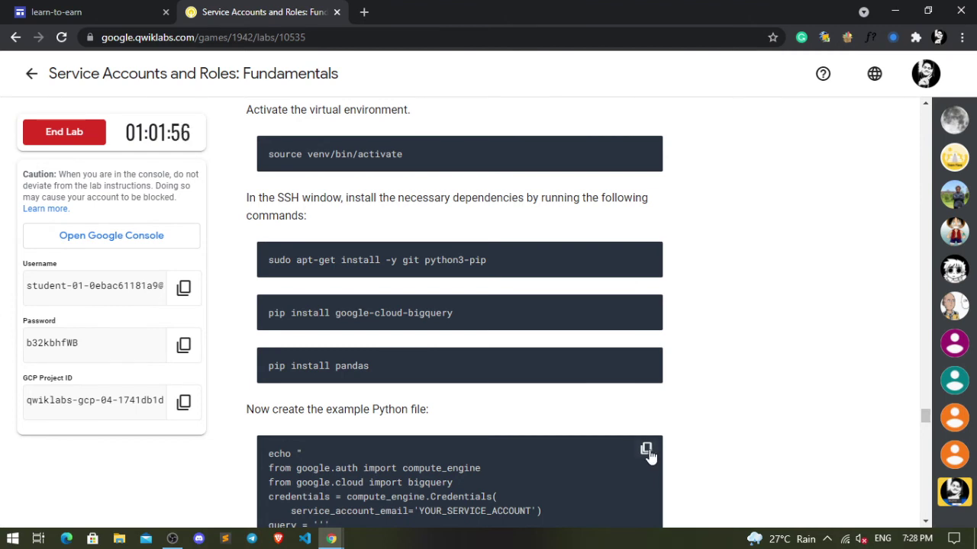
{"action": "scroll", "coordinate": [704, 383], "scroll_direction": "down", "scroll_amount": 1}
- Create query.py from the lab's echo command
{"action": "scroll", "coordinate": [704, 383], "scroll_direction": "down", "scroll_amount": 4}
{"action": "scroll", "coordinate": [704, 384], "scroll_direction": "down", "scroll_amount": 2}
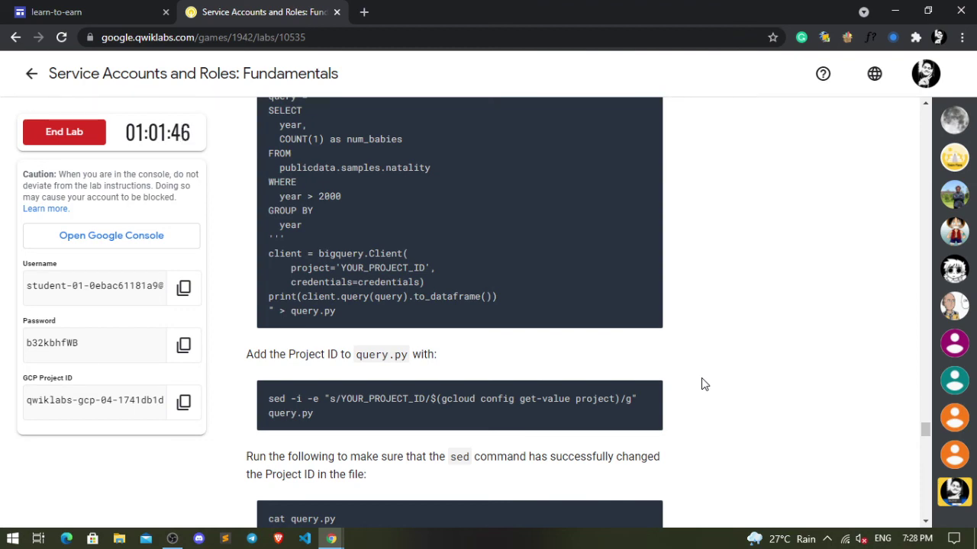
{"action": "key", "text": "alt+Tab"}
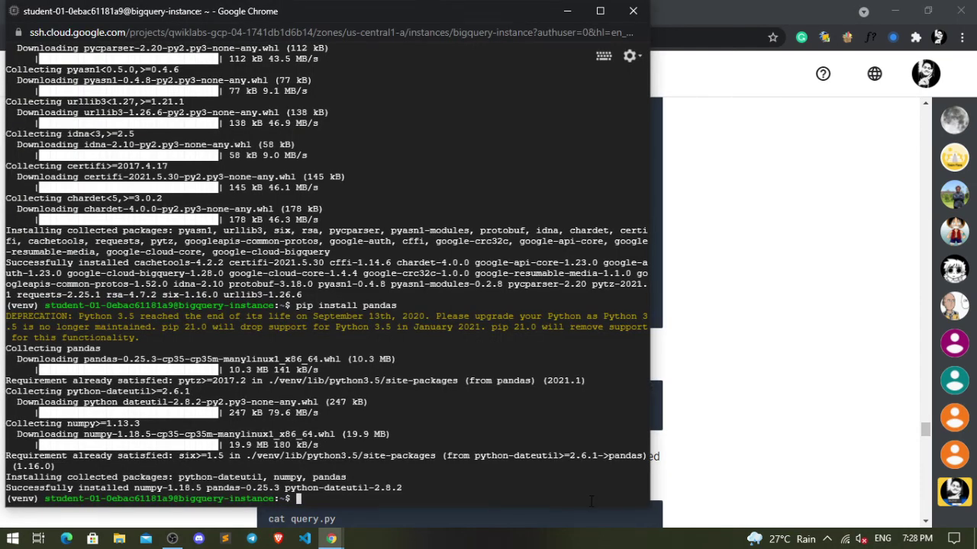
{"action": "key", "text": "ctrl+v"}
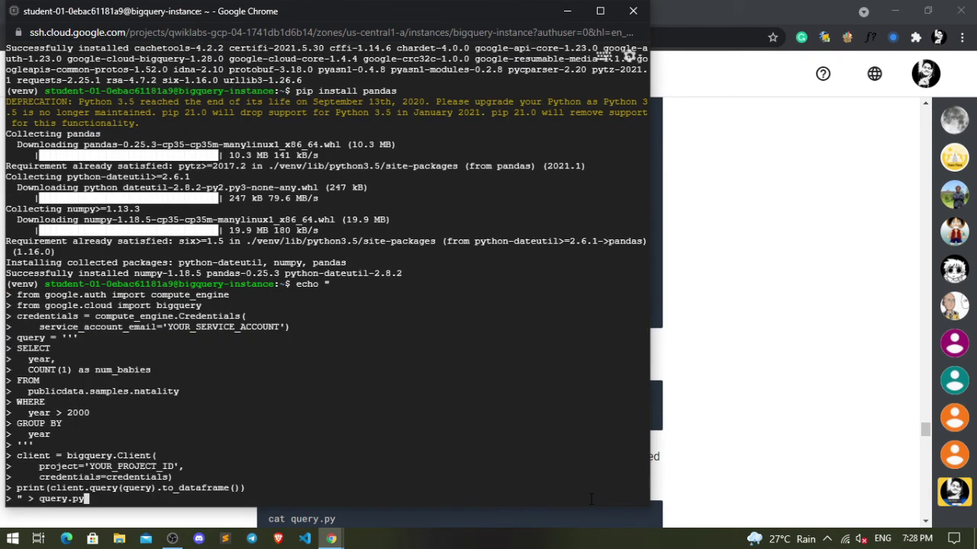
{"action": "key", "text": "Return"}
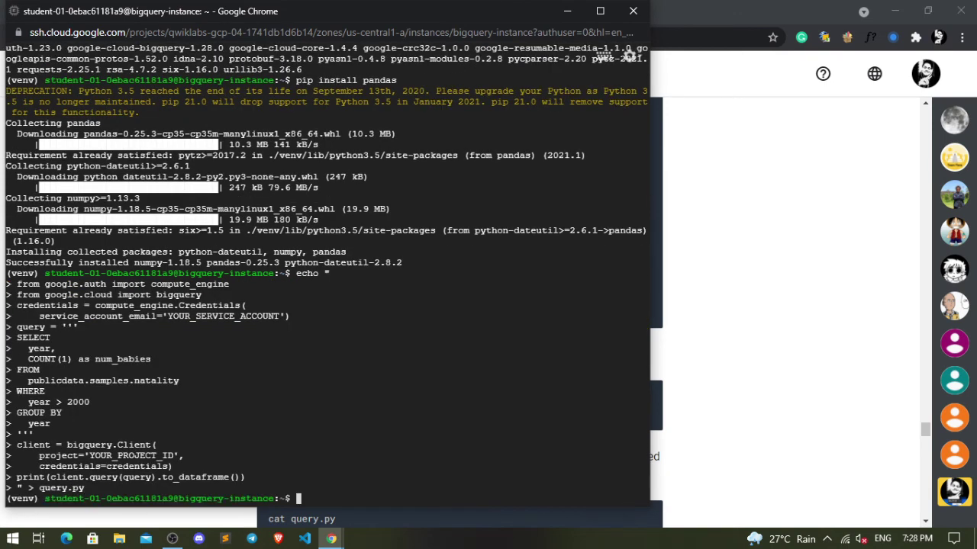
- Run the sed command replacing YOUR_PROJECT_ID in query.py with the lab's project ID
{"action": "key", "text": "alt+Tab"}
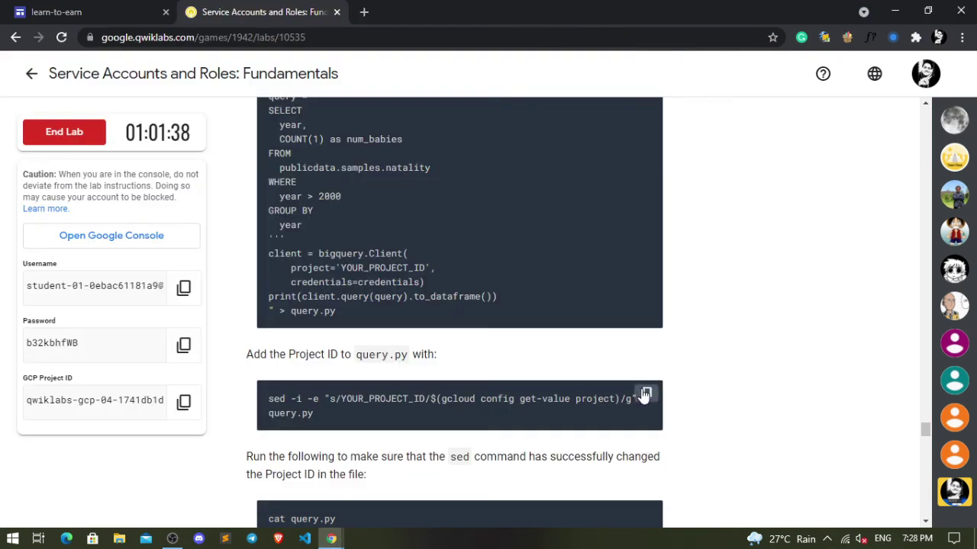
{"action": "left_click", "coordinate": [645, 395]}
{"action": "key", "text": "alt+Tab"}
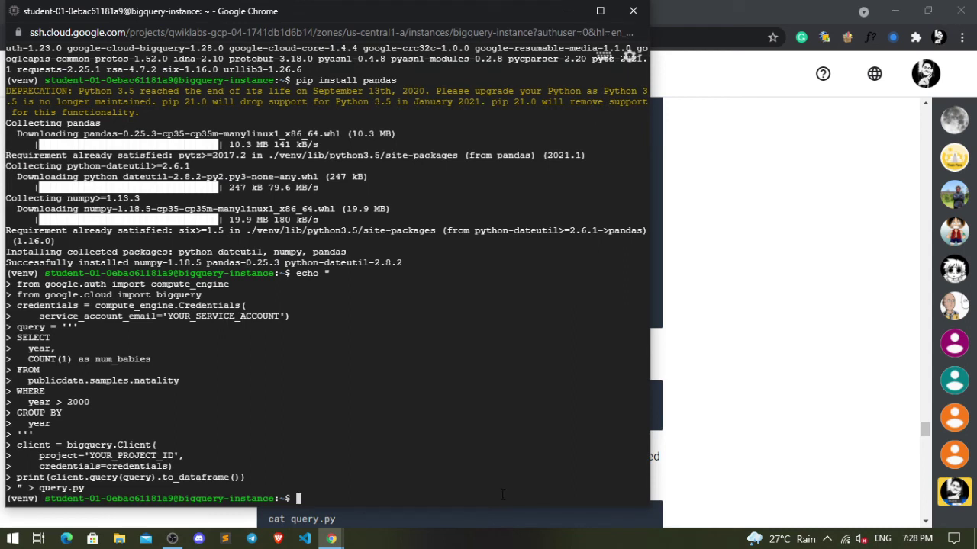
{"action": "key", "text": "ctrl+v"}
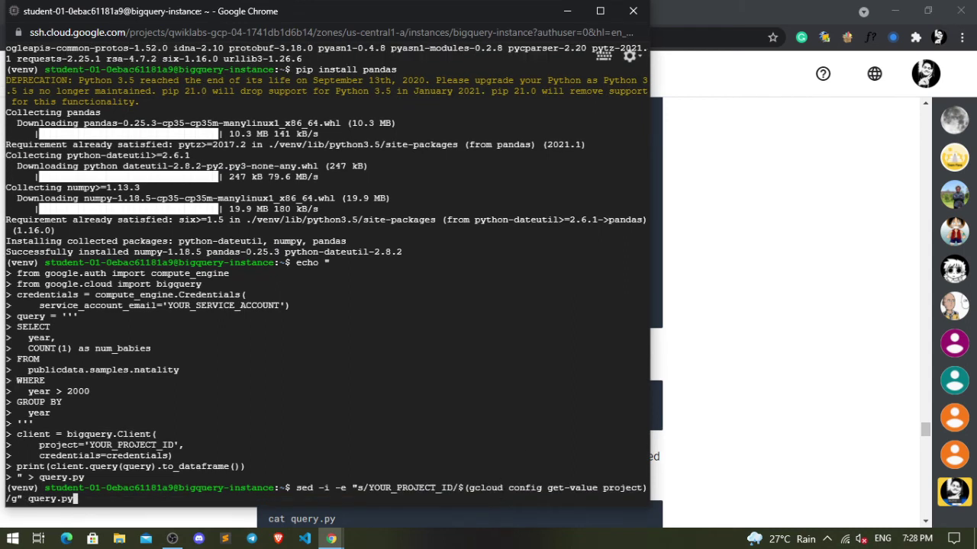
{"action": "key", "text": "Return"}
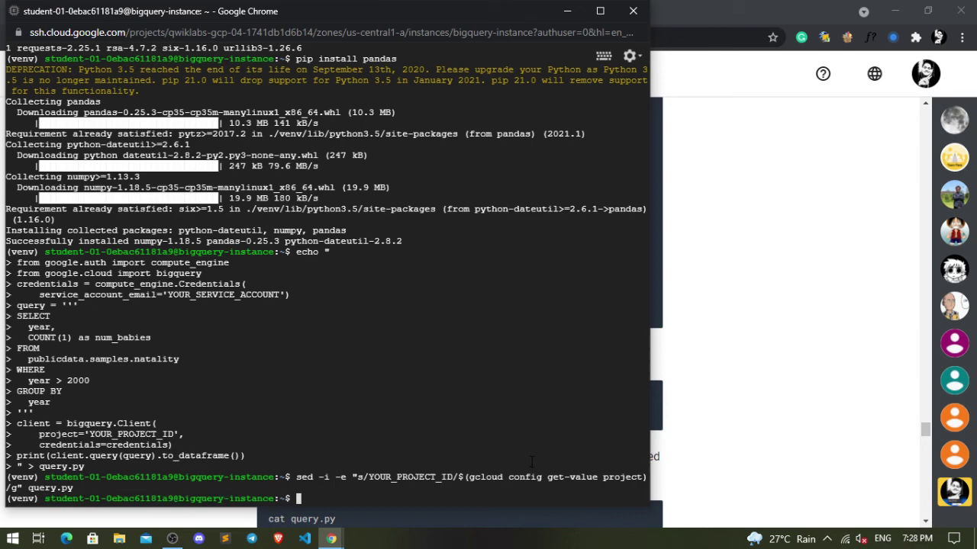
- Print query.py with cat and confirm the project ID was filled in
{"action": "key", "text": "alt+Tab"}
{"action": "scroll", "coordinate": [540, 436], "scroll_direction": "down", "scroll_amount": 1}
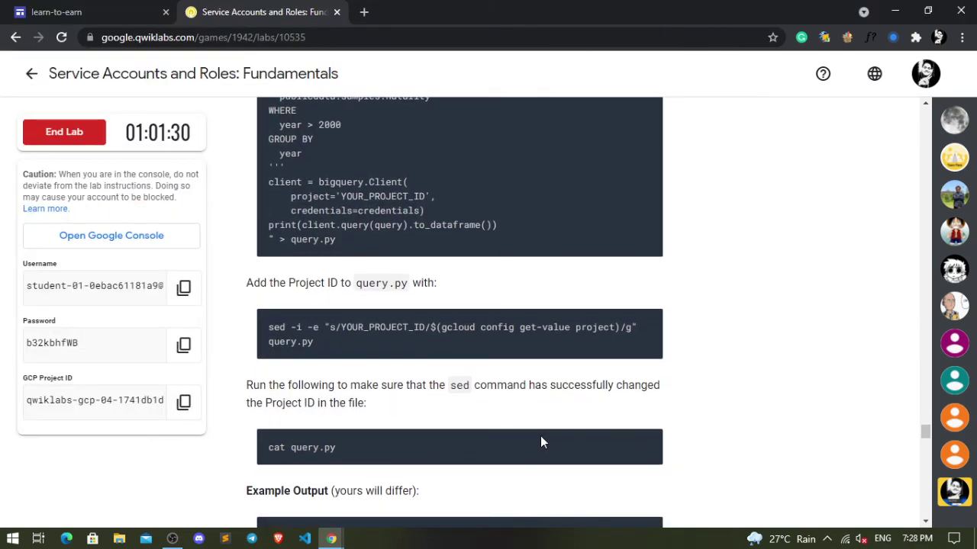
{"action": "left_click", "coordinate": [646, 442]}
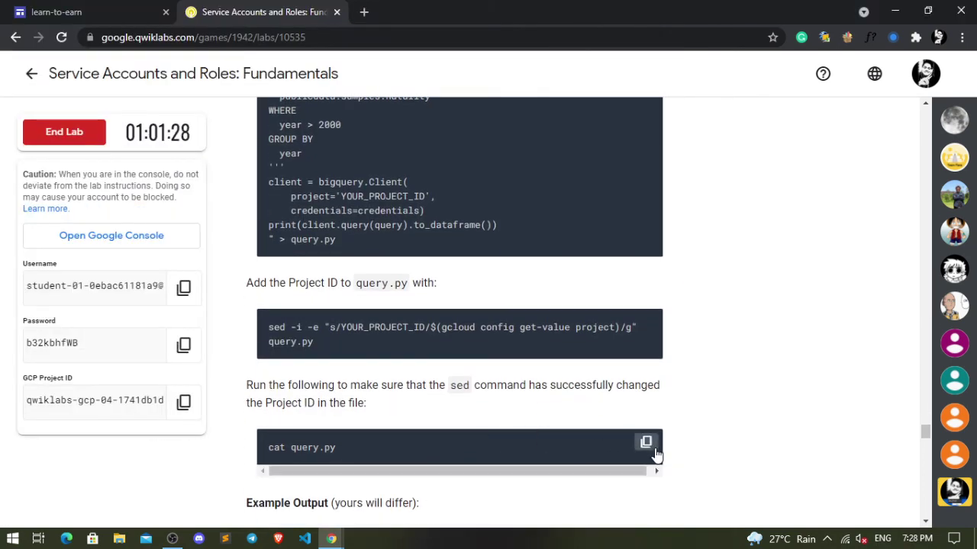
{"action": "key", "text": "alt+Tab"}
{"action": "key", "text": "ctrl+v"}
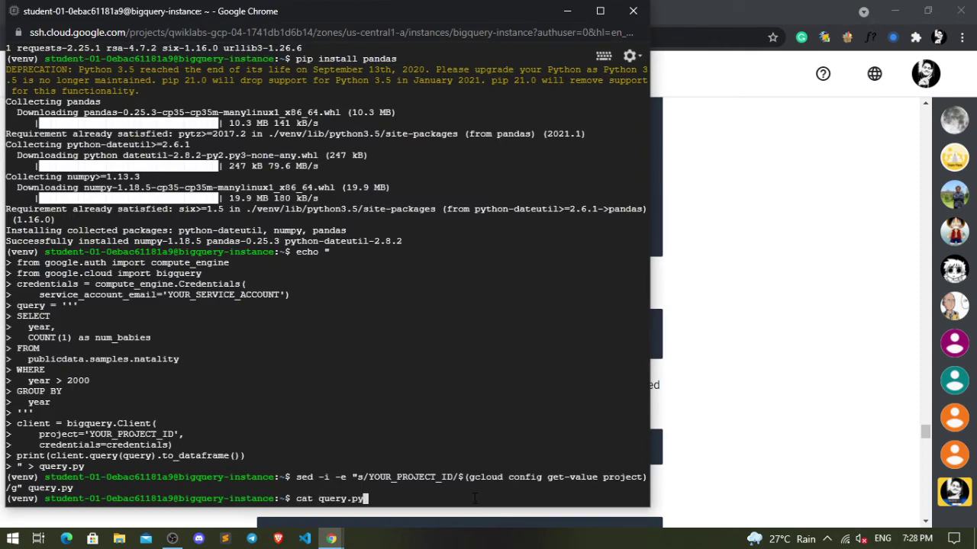
{"action": "key", "text": "Return"}
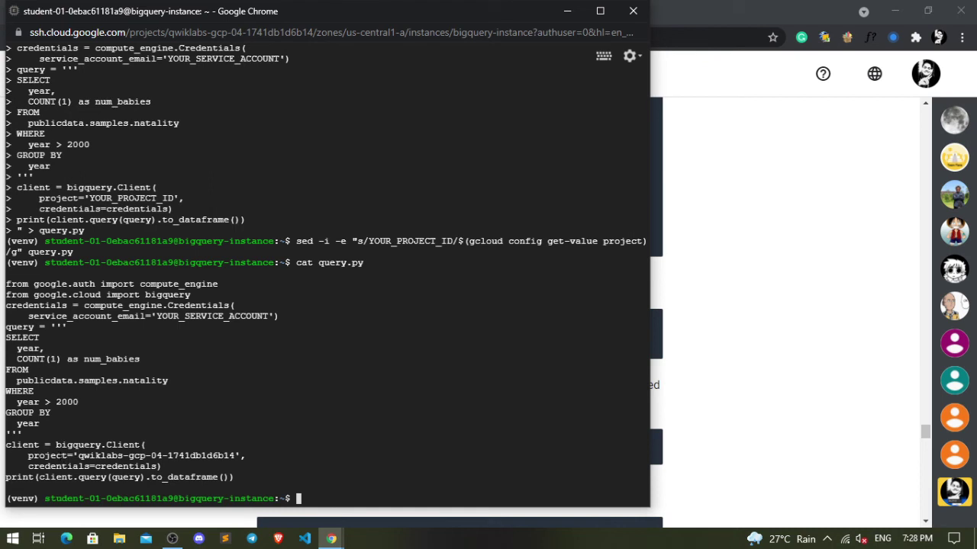
{"action": "left_click_drag", "start_coordinate": [67, 456], "coordinate": [245, 456]}
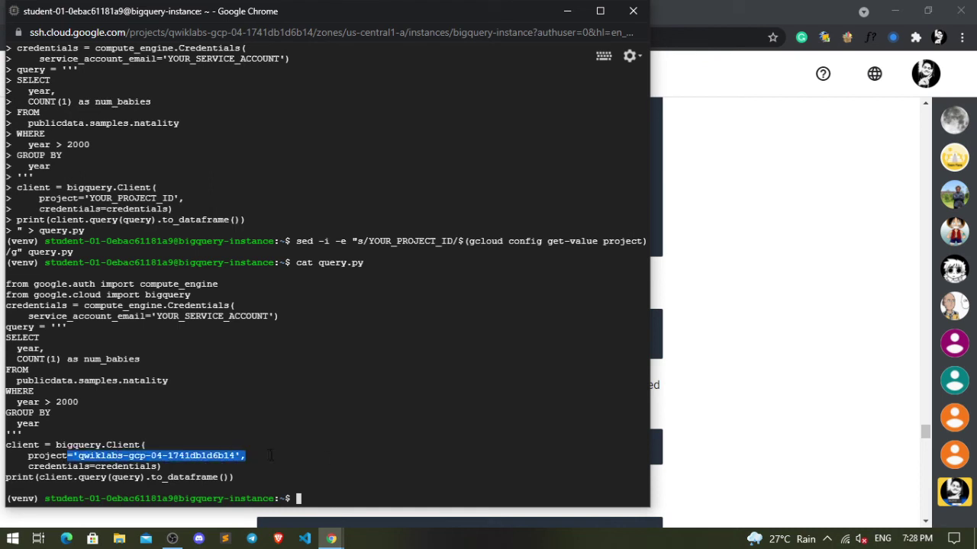
{"action": "left_click", "coordinate": [371, 510]}
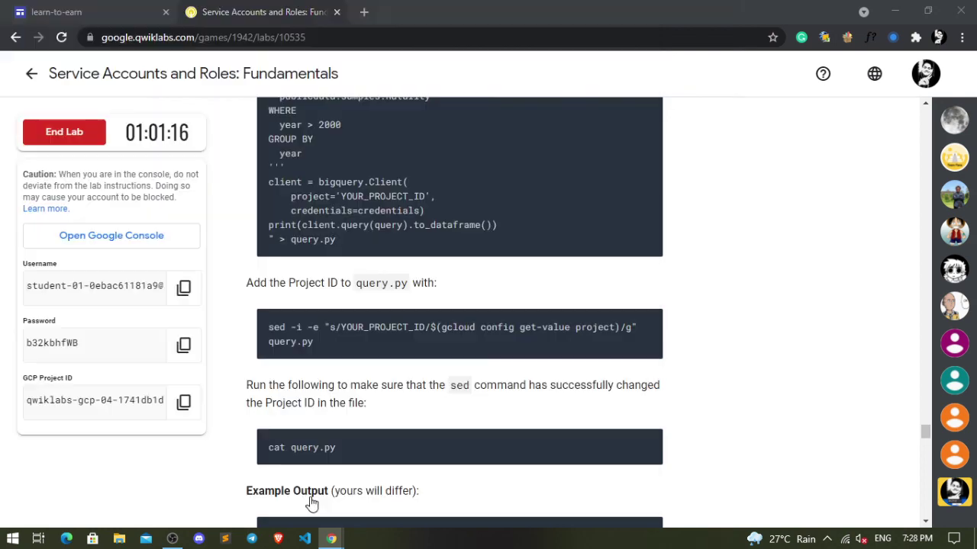
- Run the lab's sed command replacing YOUR_SERVICE_ACCOUNT in query.py with the bigquery-qwiklab service account email
{"action": "scroll", "coordinate": [397, 413], "scroll_direction": "down", "scroll_amount": 2}
{"action": "scroll", "coordinate": [397, 413], "scroll_direction": "down", "scroll_amount": 2}
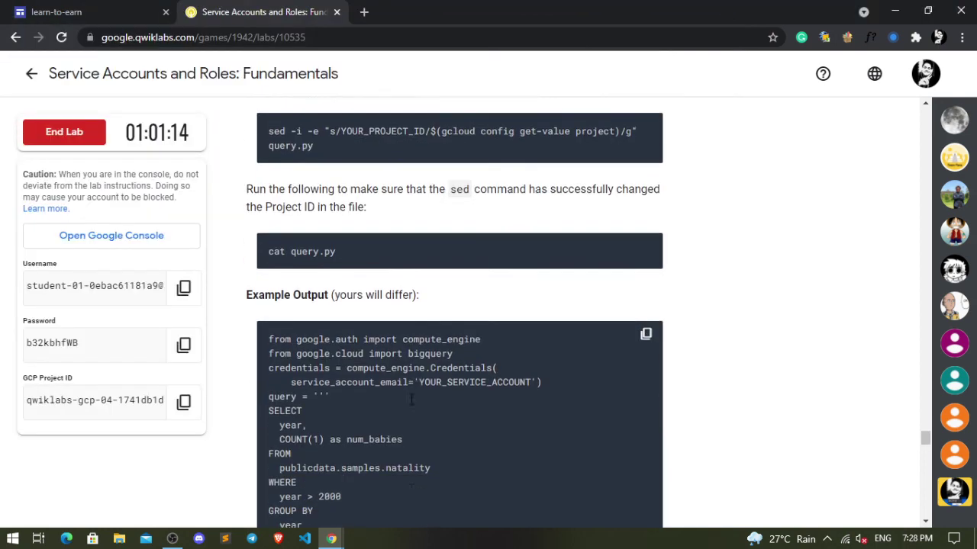
{"action": "scroll", "coordinate": [380, 474], "scroll_direction": "down", "scroll_amount": 1}
{"action": "scroll", "coordinate": [458, 344], "scroll_direction": "down", "scroll_amount": 2}
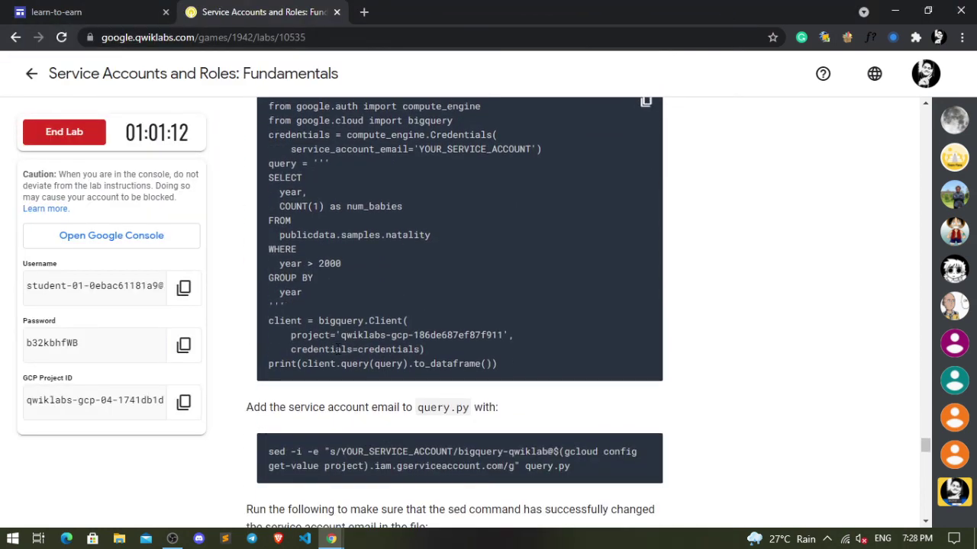
{"action": "left_click_drag", "start_coordinate": [447, 335], "coordinate": [405, 320]}
{"action": "left_click", "coordinate": [548, 374]}
{"action": "scroll", "coordinate": [420, 404], "scroll_direction": "down", "scroll_amount": 1}
{"action": "left_click_drag", "start_coordinate": [358, 335], "coordinate": [516, 334]}
{"action": "left_click", "coordinate": [585, 335]}
{"action": "left_click", "coordinate": [646, 377]}
{"action": "key", "text": "alt+Tab"}
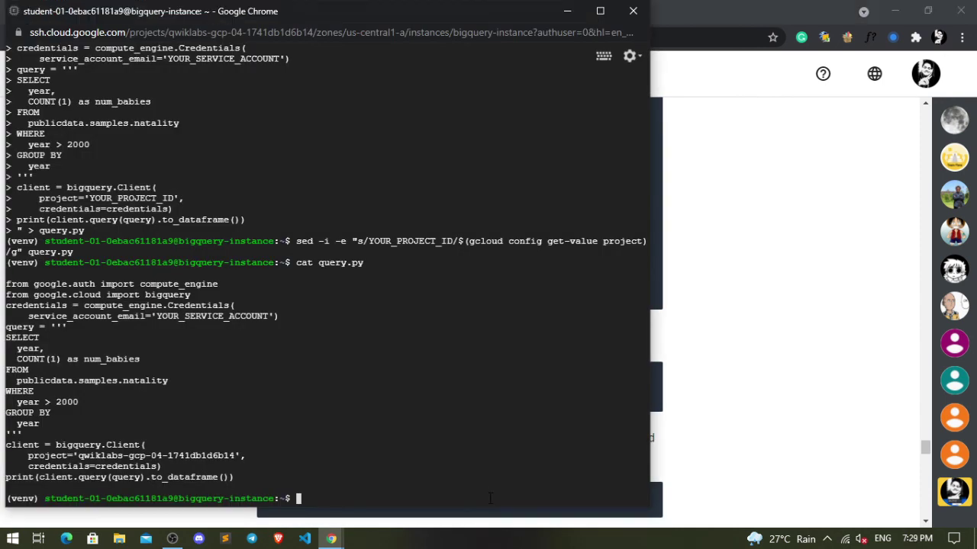
{"action": "key", "text": "ctrl+v"}
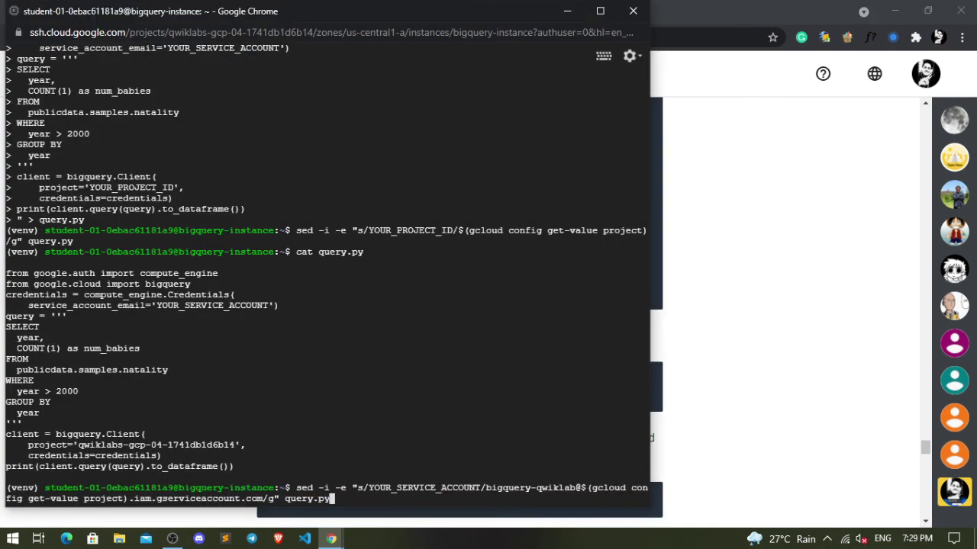
{"action": "key", "text": "Return"}
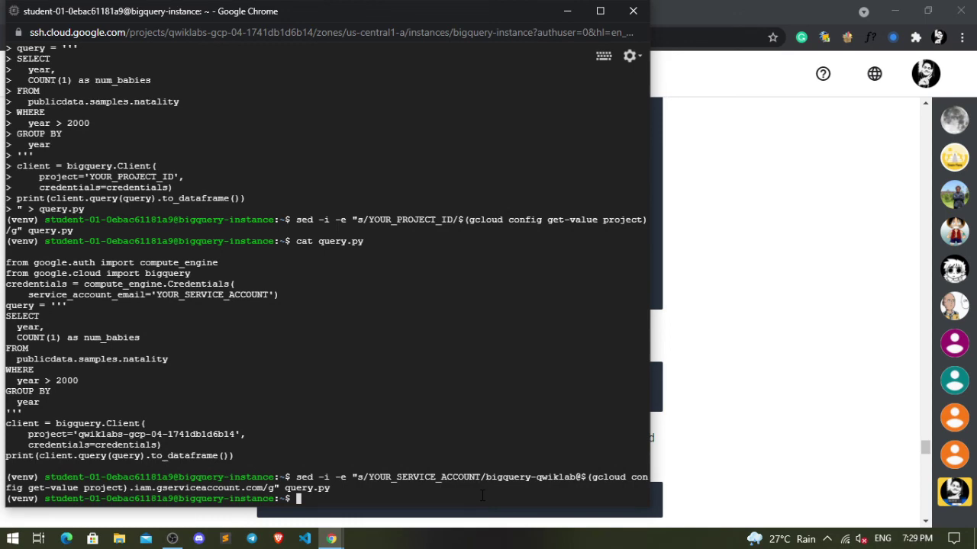
- Print query.py with cat to confirm it now contains the service account email
{"action": "key", "text": "alt+Tab"}
{"action": "scroll", "coordinate": [535, 427], "scroll_direction": "down", "scroll_amount": 2}
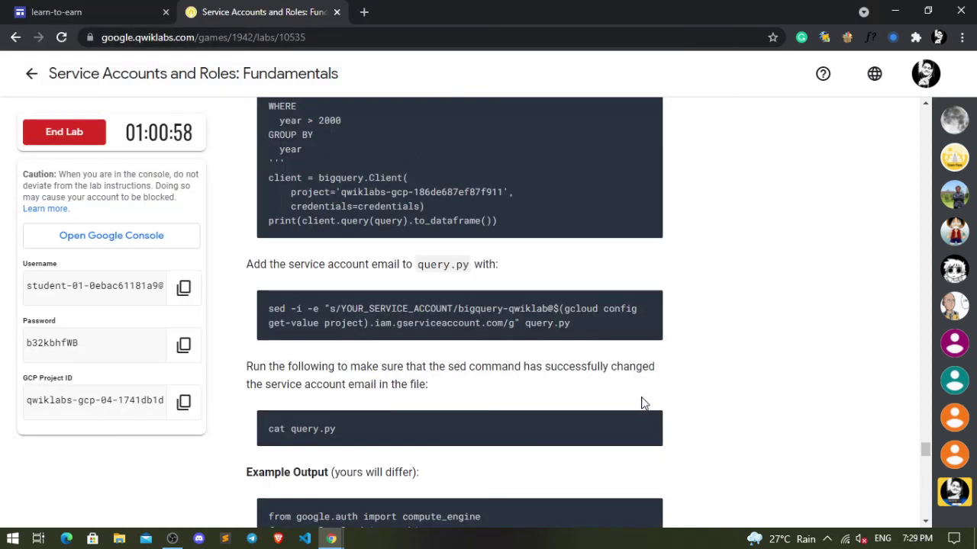
{"action": "scroll", "coordinate": [553, 427], "scroll_direction": "down", "scroll_amount": 2}
{"action": "scroll", "coordinate": [553, 428], "scroll_direction": "down", "scroll_amount": 5}
{"action": "key", "text": "alt+Tab"}
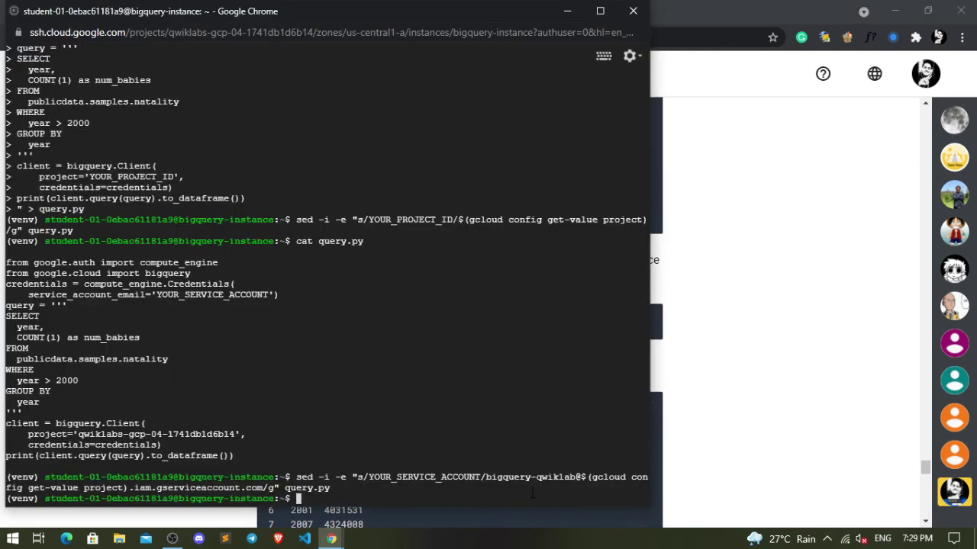
{"action": "type", "text": "cat query.py"}
{"action": "key", "text": "Return"}
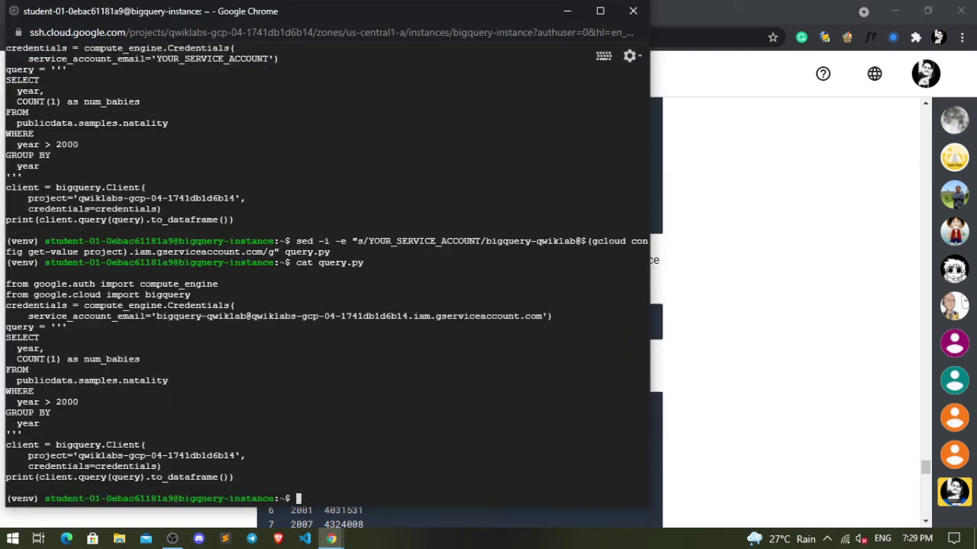
{"action": "key", "text": "alt+Tab"}
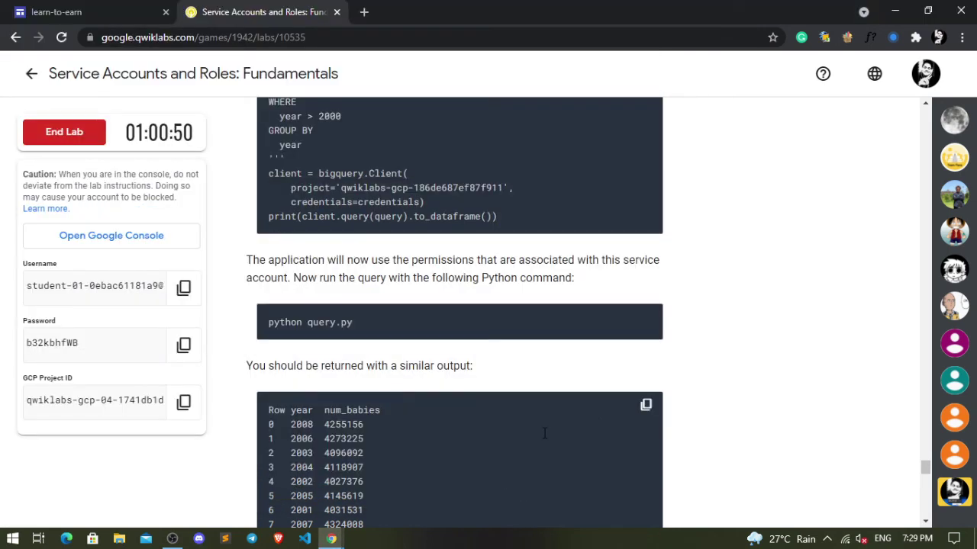
- Run python query.py in the SSH terminal to list num_babies per year for 2001–2008
{"action": "left_click", "coordinate": [645, 323]}
{"action": "key", "text": "alt+Tab"}
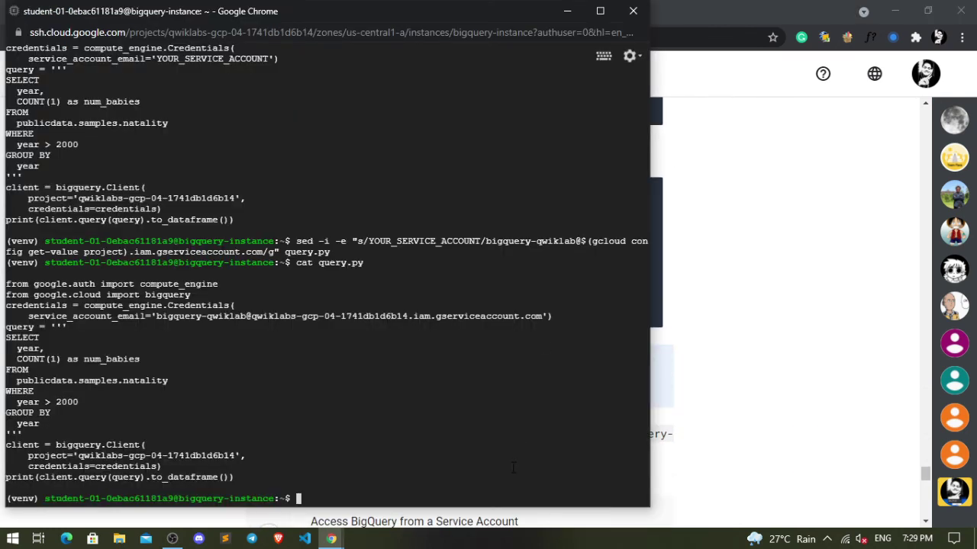
{"action": "key", "text": "ctrl+v"}
{"action": "key", "text": "Return"}
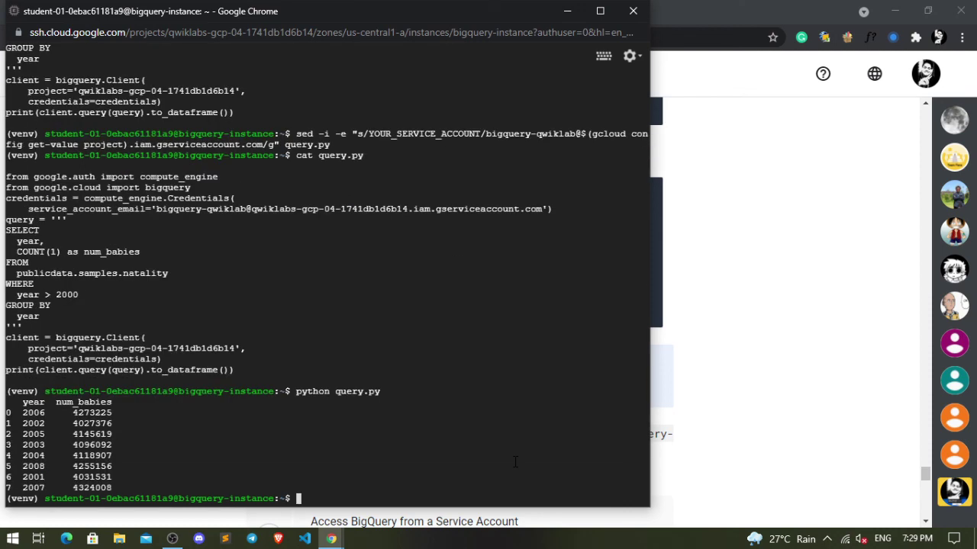
{"action": "key", "text": "alt+Tab"}
{"action": "scroll", "coordinate": [515, 464], "scroll_direction": "down", "scroll_amount": 2}
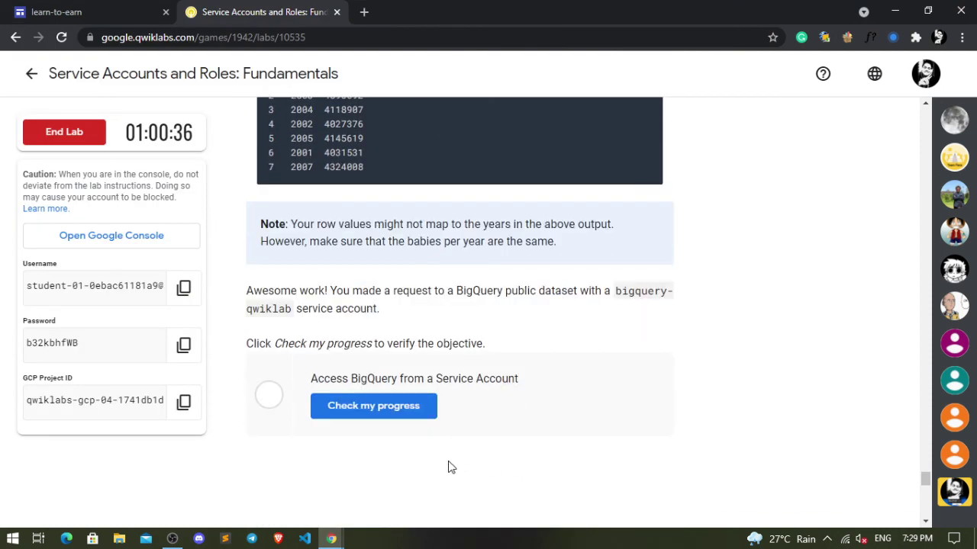
- Verify the Access BigQuery objective with Check my progress so it shows Assessment Completed
{"action": "left_click", "coordinate": [415, 409]}
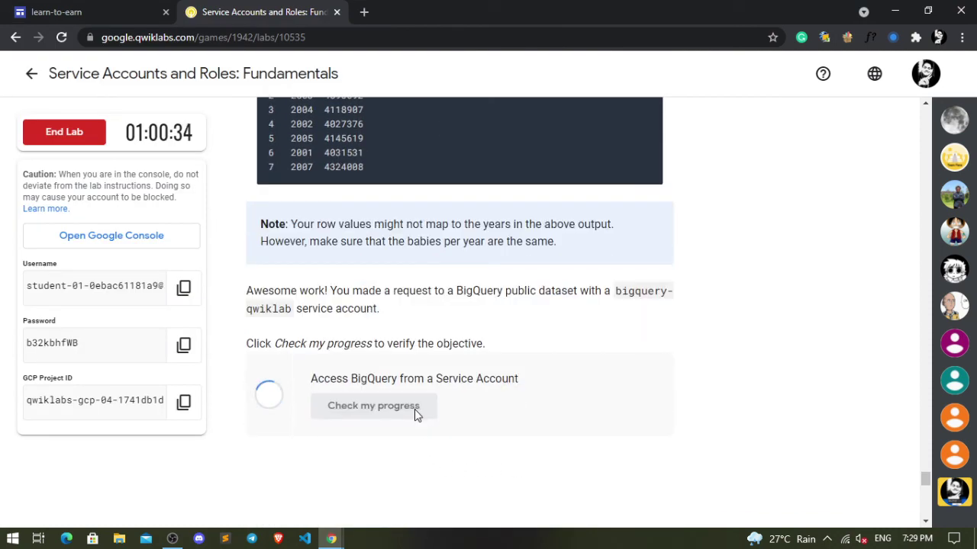
{"action": "scroll", "coordinate": [430, 387], "scroll_direction": "down", "scroll_amount": 2}
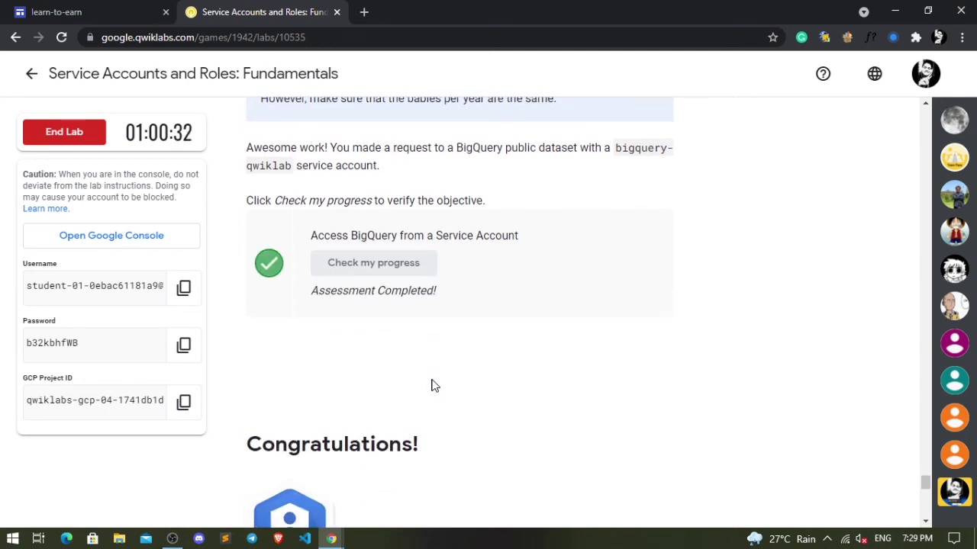
{"action": "left_click_drag", "start_coordinate": [252, 438], "coordinate": [416, 444]}
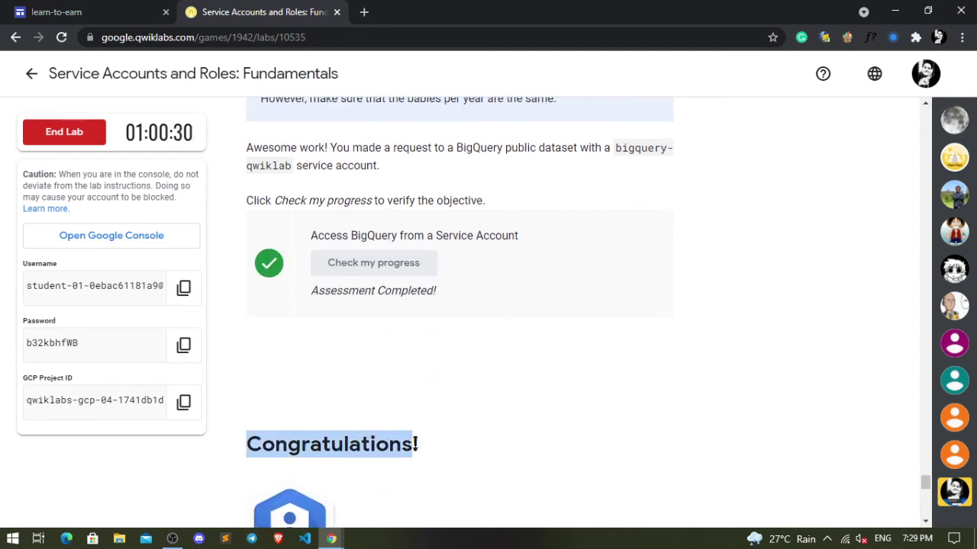
- End the lab, confirm, and submit a five-star rating in the survey
{"action": "left_click", "coordinate": [65, 132]}
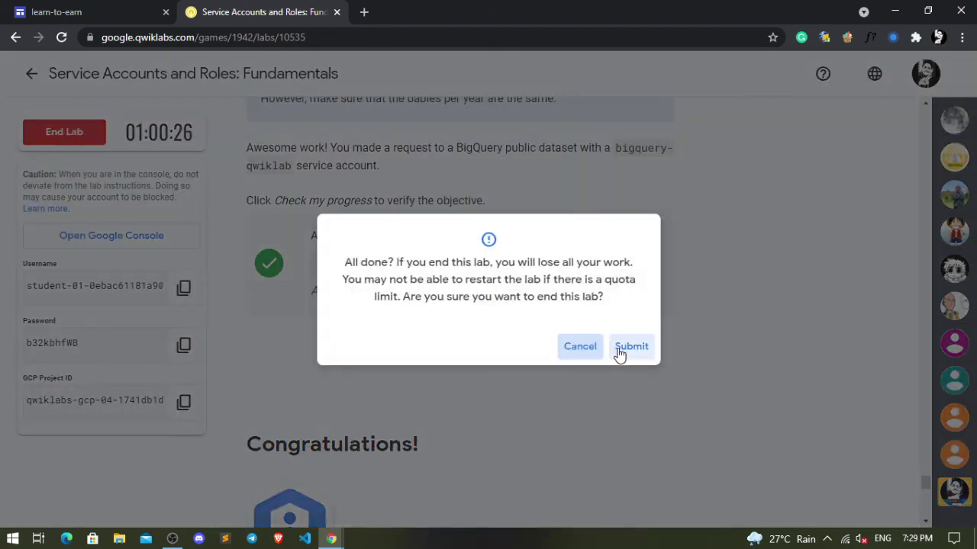
{"action": "left_click", "coordinate": [621, 352]}
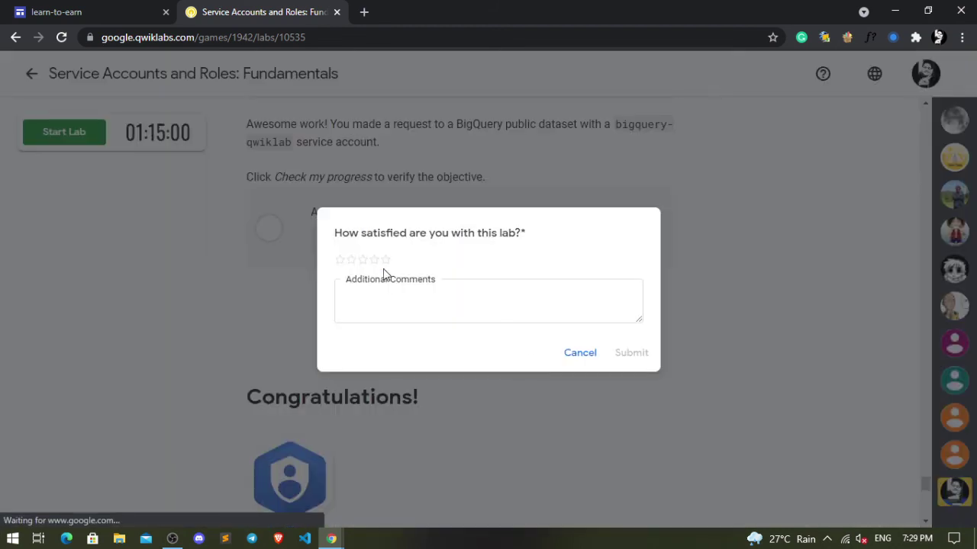
{"action": "left_click", "coordinate": [385, 260]}
{"action": "left_click", "coordinate": [633, 358]}
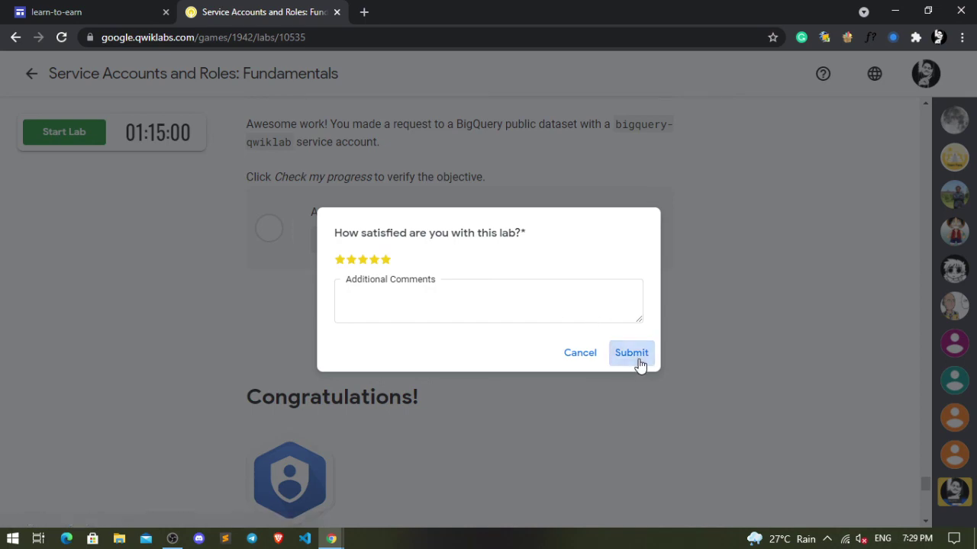